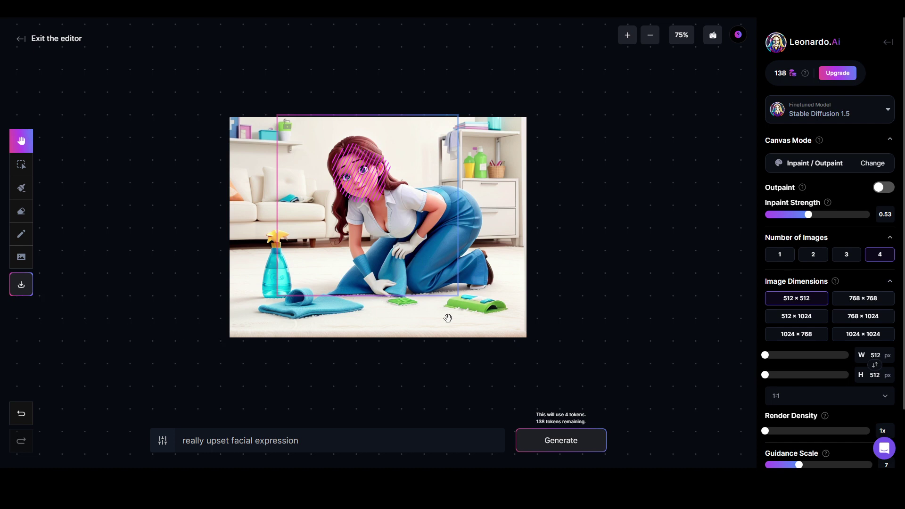
Open the add-image source choices and close them again without adding an image
left_click(24, 267)
left_click(25, 267)
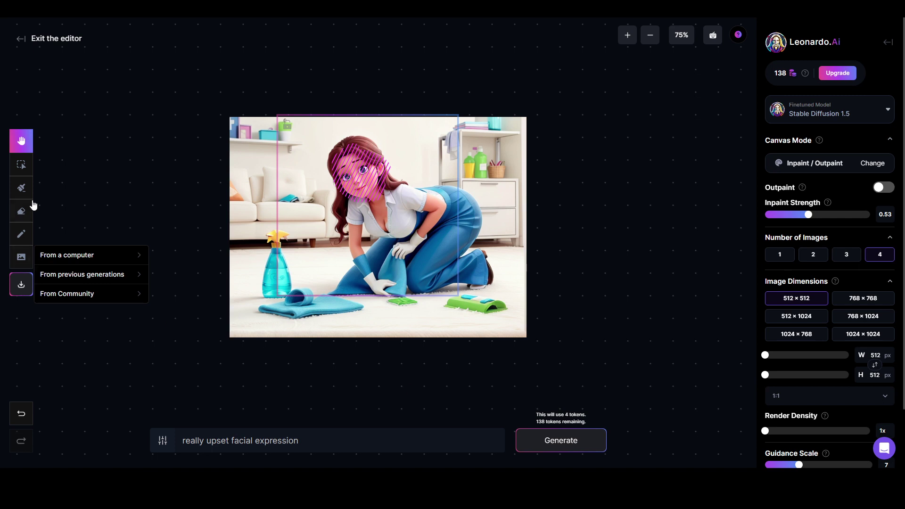
left_click(135, 165)
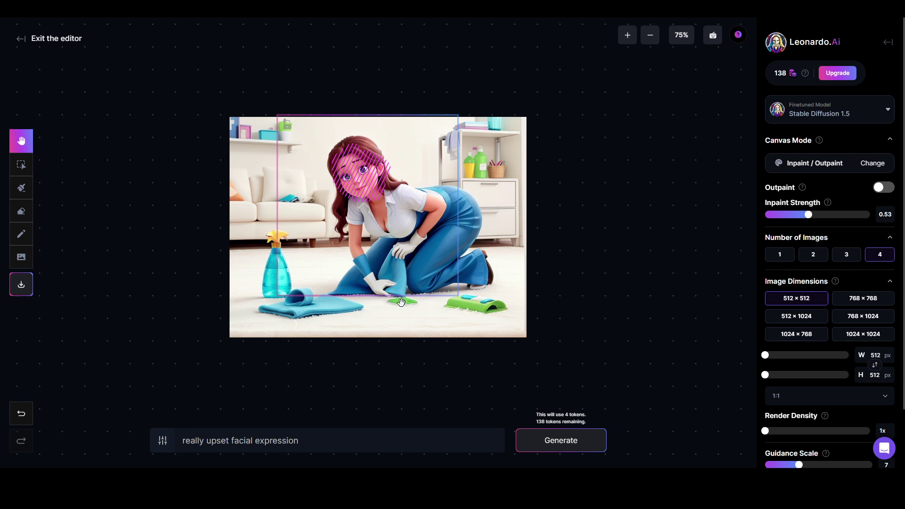
Nudge the generation frame, then paint the size-40 mask over the face and top of her hair
left_click(21, 164)
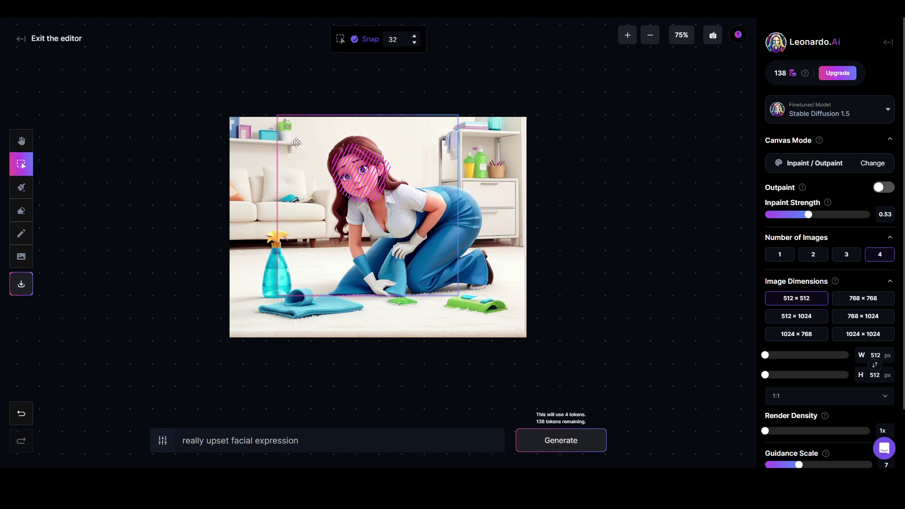
mouse_move(294, 145)
left_mouse_down()
mouse_move(327, 168)
mouse_move(304, 143)
mouse_move(293, 144)
left_mouse_up()
left_click(24, 187)
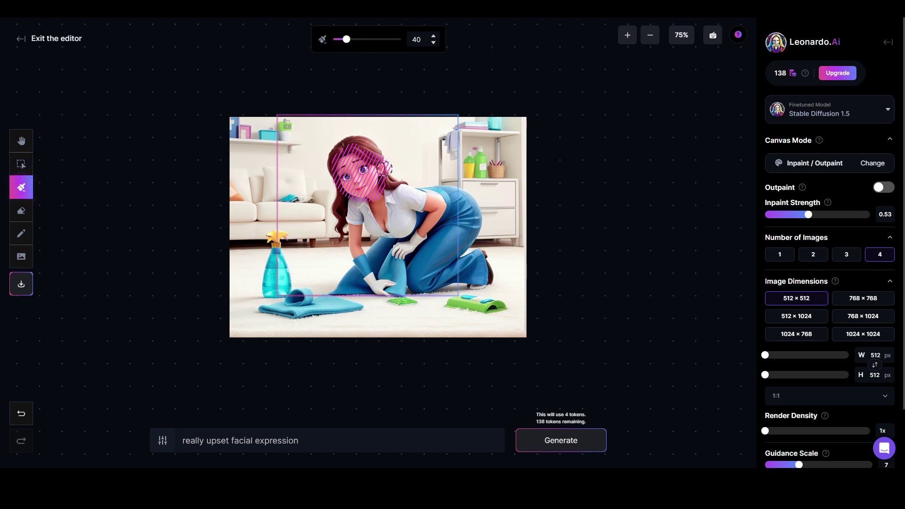
mouse_move(372, 152)
left_mouse_down()
mouse_move(335, 162)
mouse_move(360, 188)
mouse_move(356, 175)
mouse_move(369, 155)
mouse_move(359, 144)
mouse_move(343, 144)
mouse_move(327, 169)
mouse_move(339, 193)
mouse_move(364, 197)
mouse_move(383, 168)
mouse_move(369, 144)
mouse_move(354, 136)
mouse_move(330, 178)
left_mouse_up()
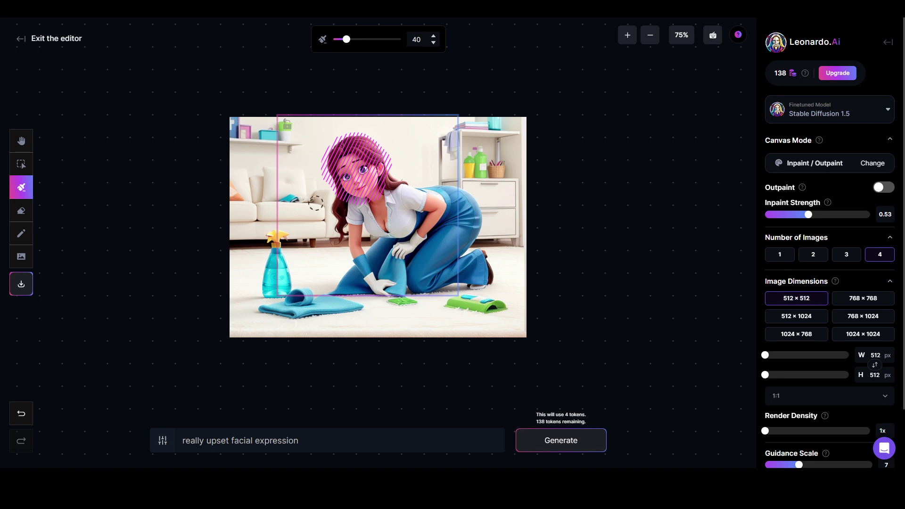
Leave outpainting off and raise the inpaint strength to 0.6
left_click(880, 188)
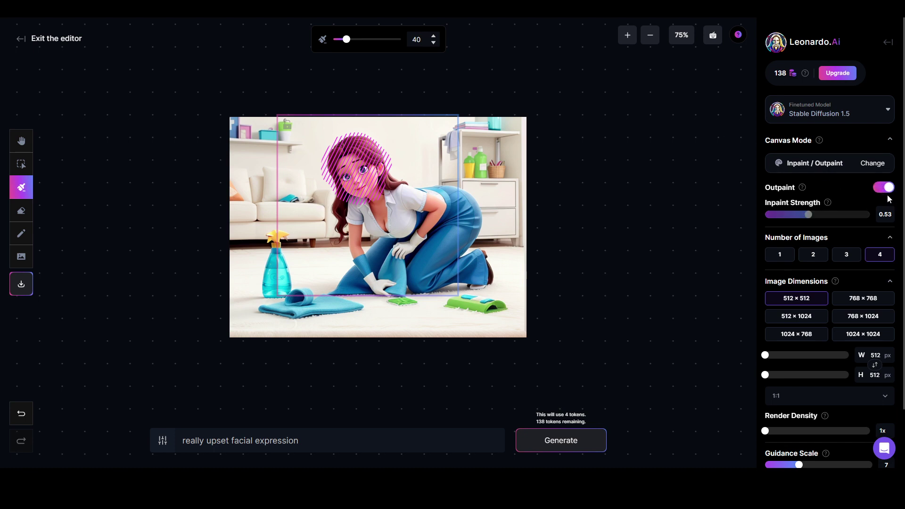
left_click(877, 192)
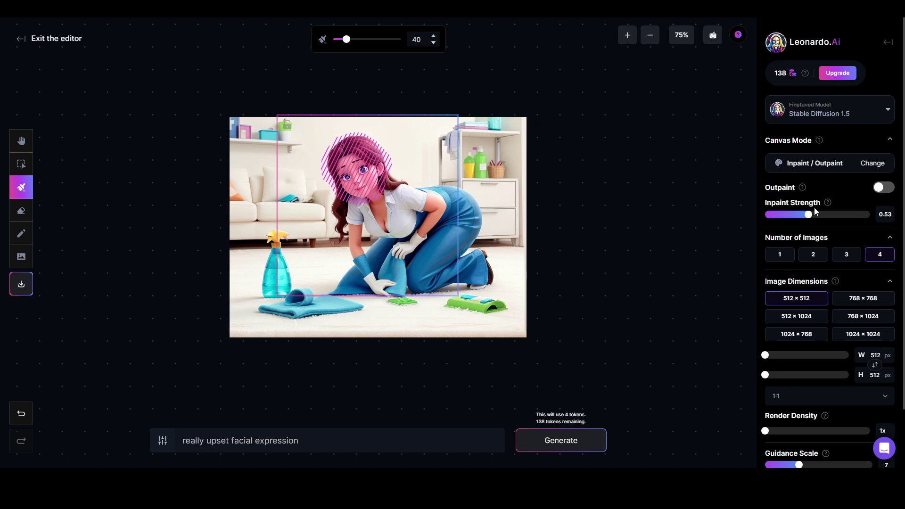
left_click(813, 219)
mouse_move(818, 218)
left_mouse_down()
mouse_move(828, 221)
mouse_move(819, 222)
left_mouse_up()
Check the finetuned model list, keeping Stable Diffusion 1.5, and scroll through the settings
left_click(875, 115)
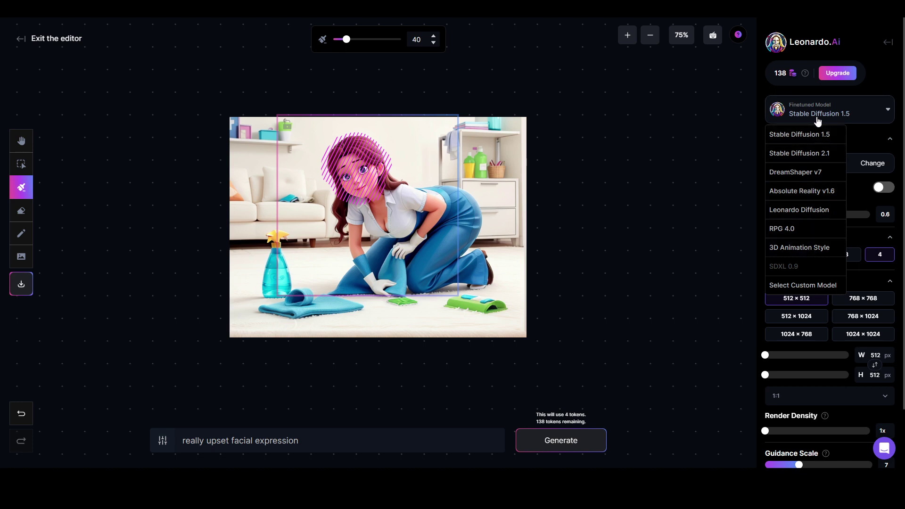
left_click(889, 90)
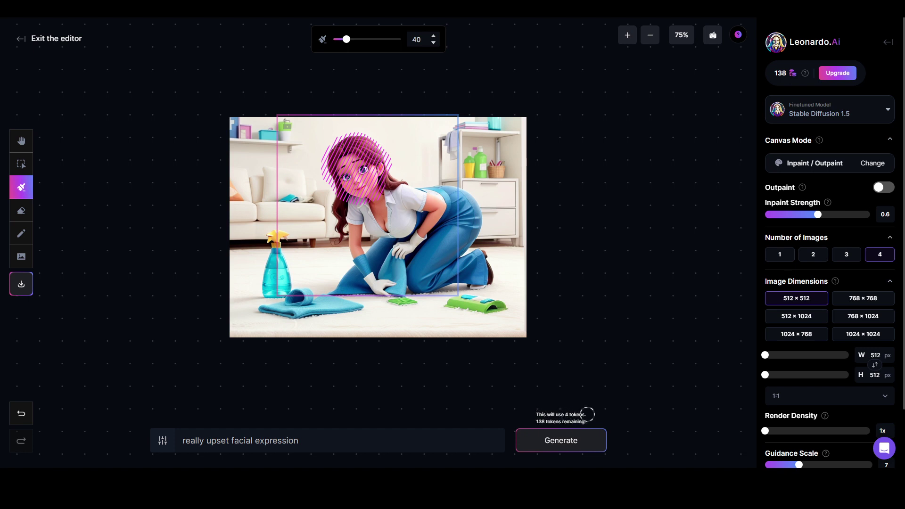
scroll(821, 391, "down", 2)
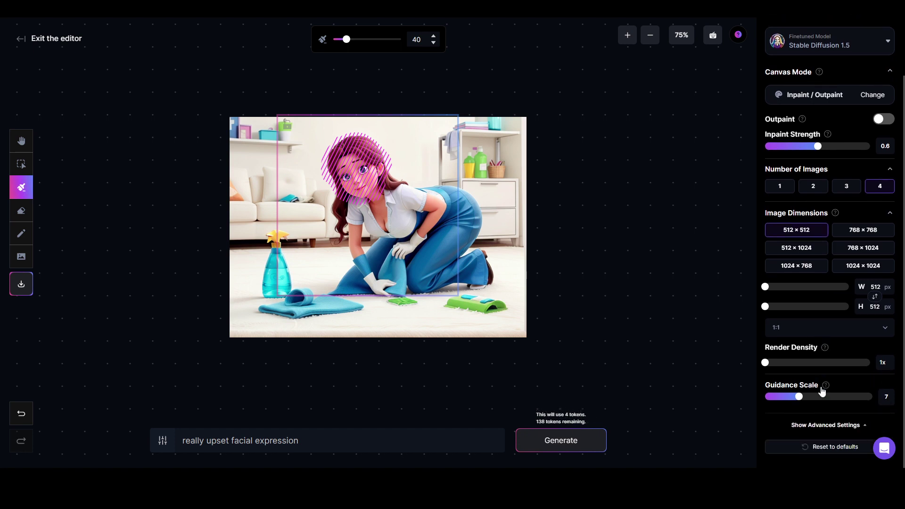
mouse_move(825, 386)
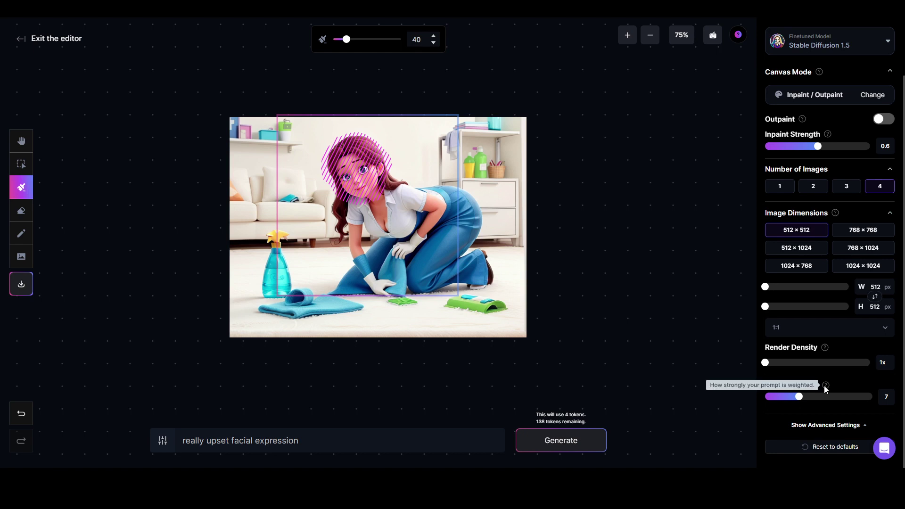
scroll(801, 307, "up", 2)
scroll(781, 430, "down", 1)
scroll(780, 431, "down", 1)
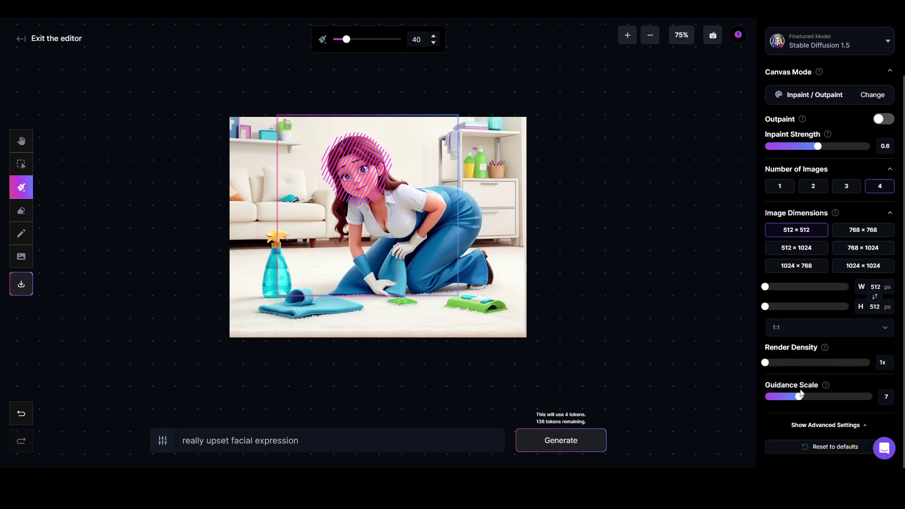
scroll(791, 360, "up", 2)
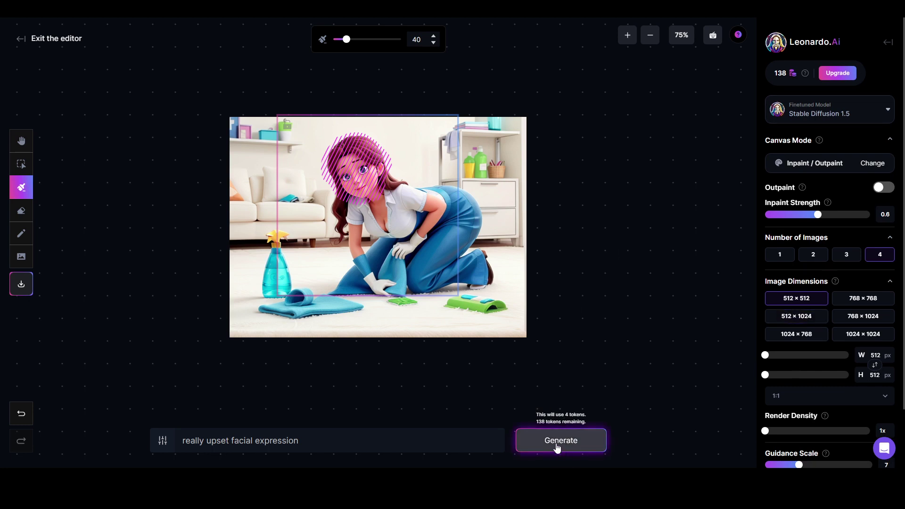
Review the 'really upset facial expression' prompt and generate four inpainted face variants
left_click_drag(469, 442, 182, 442)
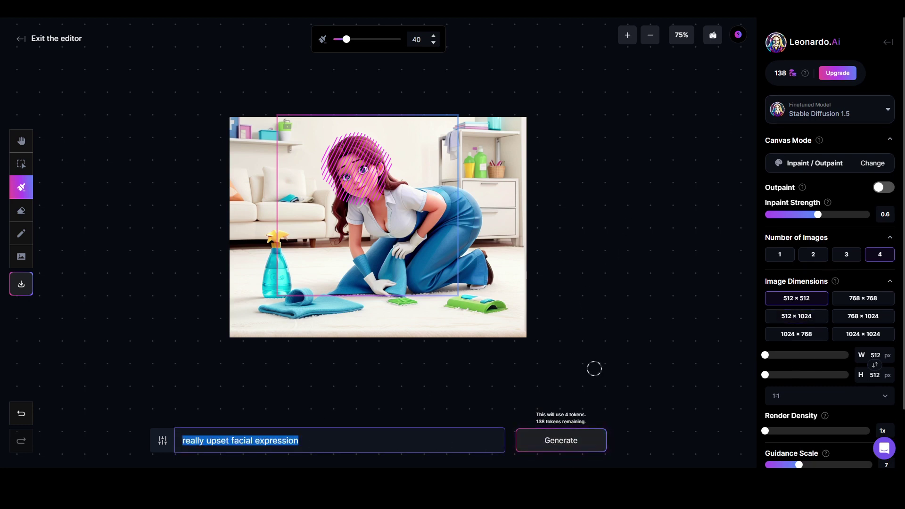
left_click(677, 369)
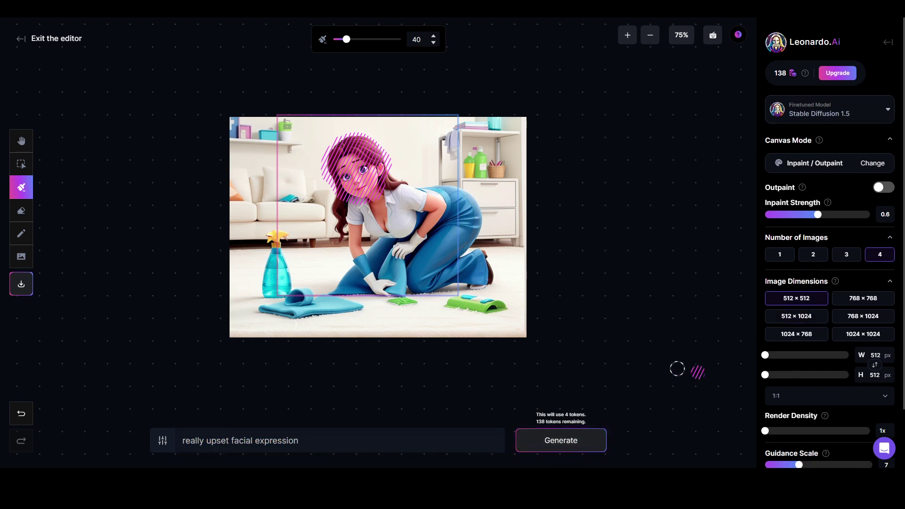
left_click(182, 442)
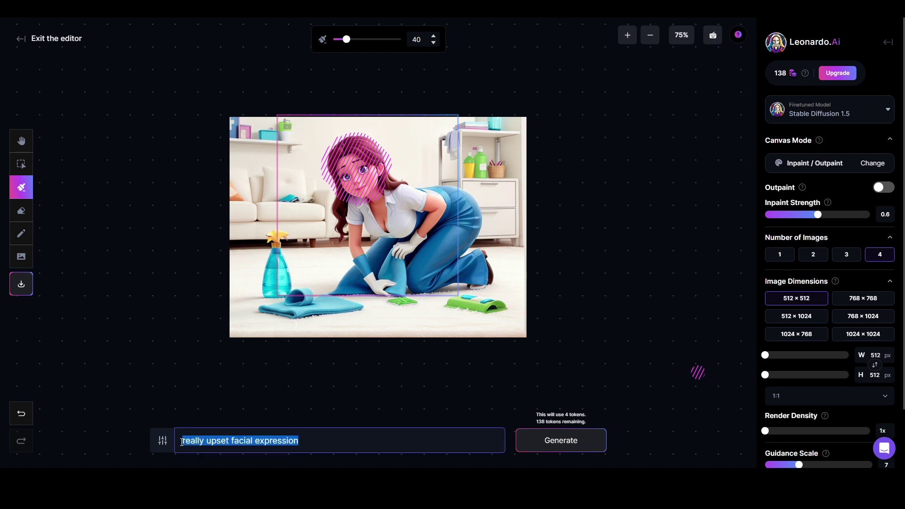
double_click(241, 445)
double_click(271, 443)
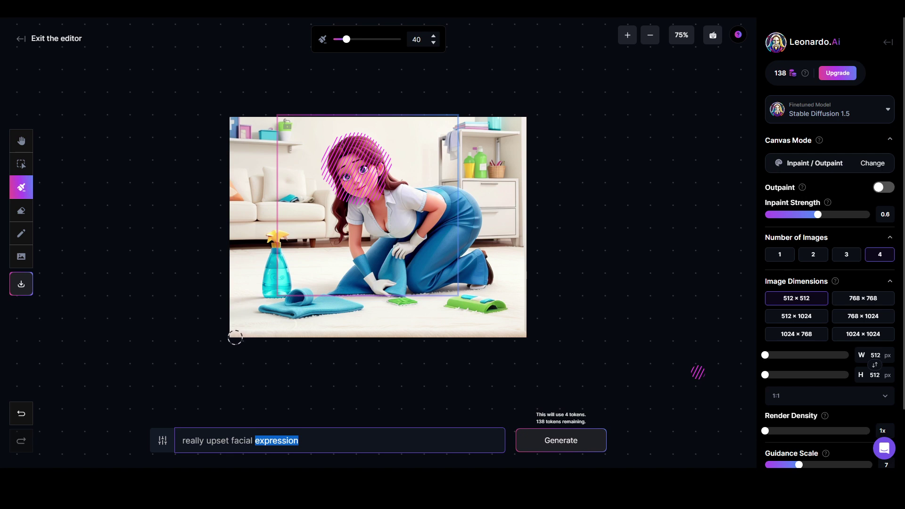
left_click(259, 439)
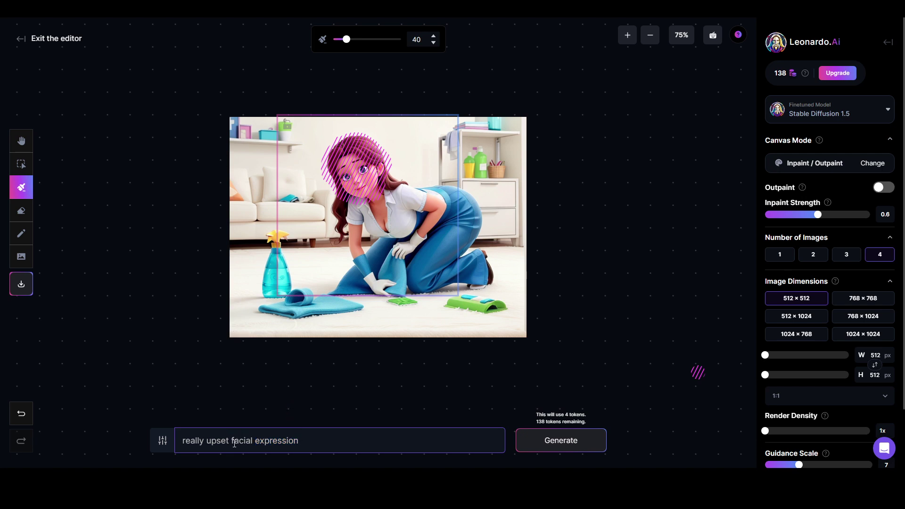
left_click_drag(232, 443, 211, 440)
left_click(579, 442)
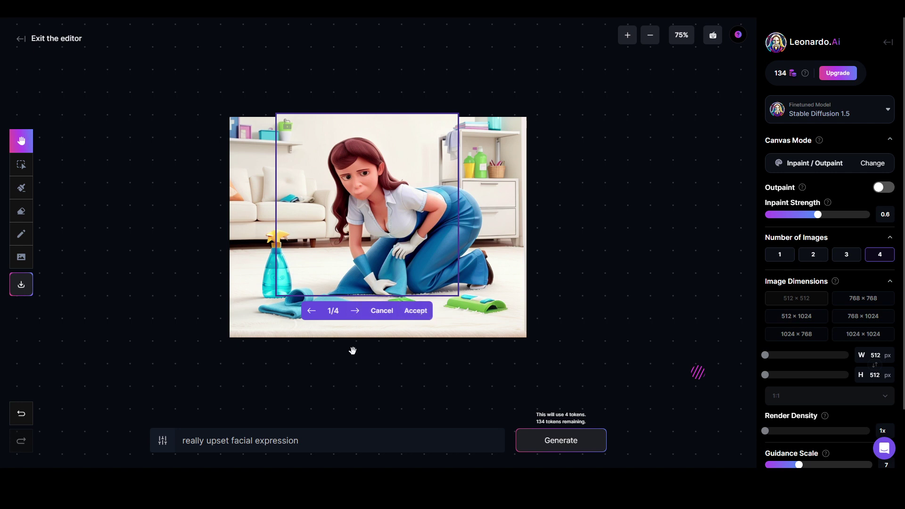
Compare all four generated face variants, ending back on variant 1 of 4
left_click(355, 316)
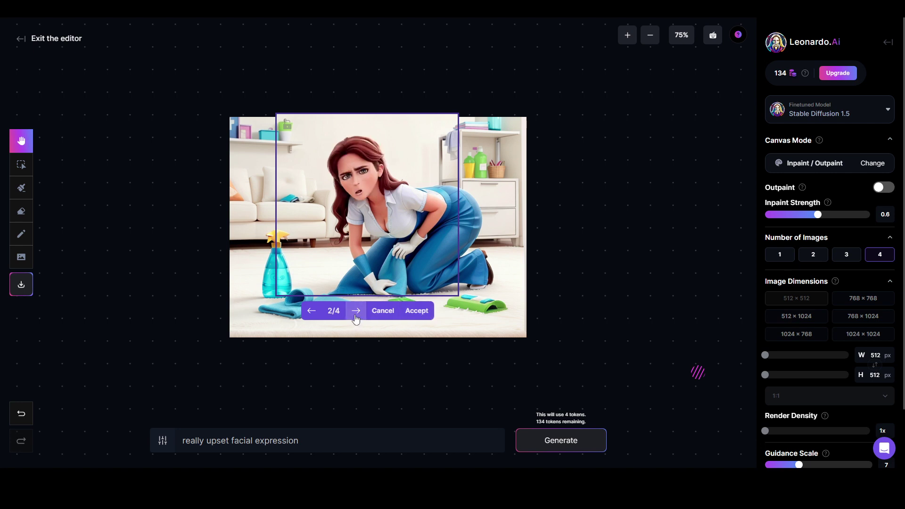
left_click(355, 316)
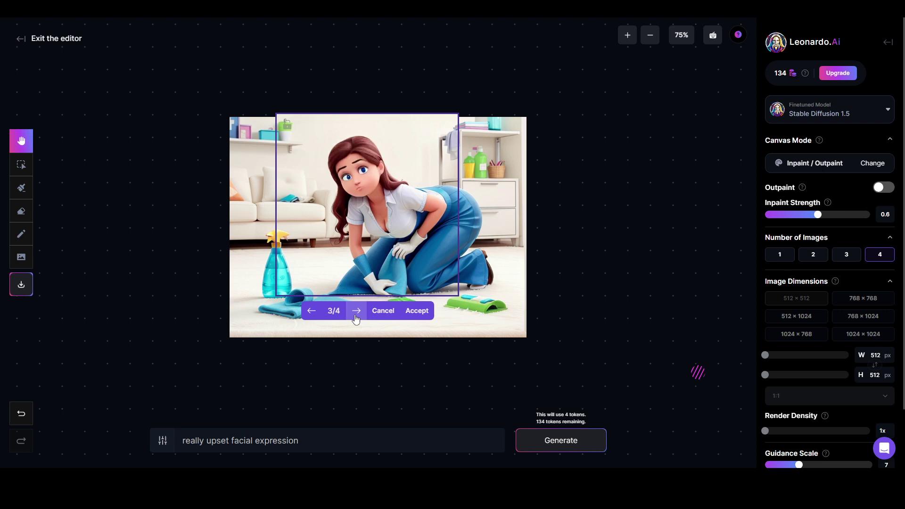
left_click(356, 316)
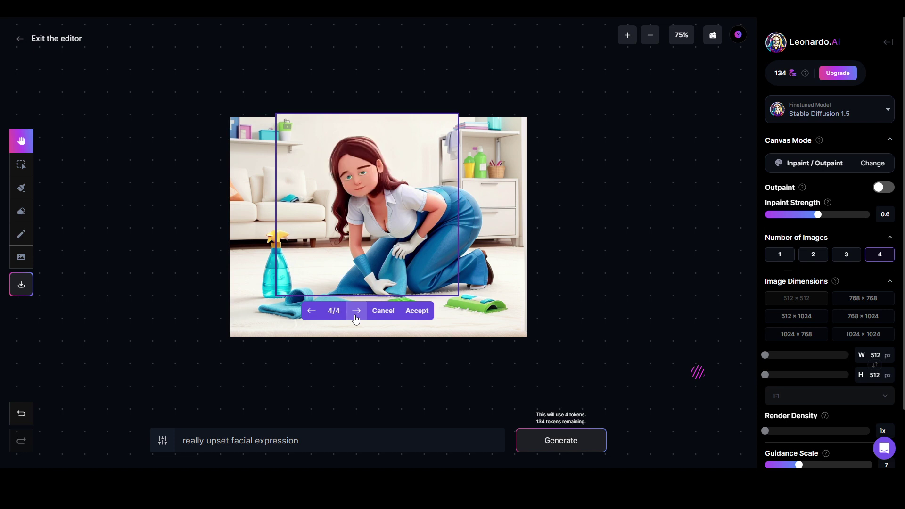
left_click(312, 314)
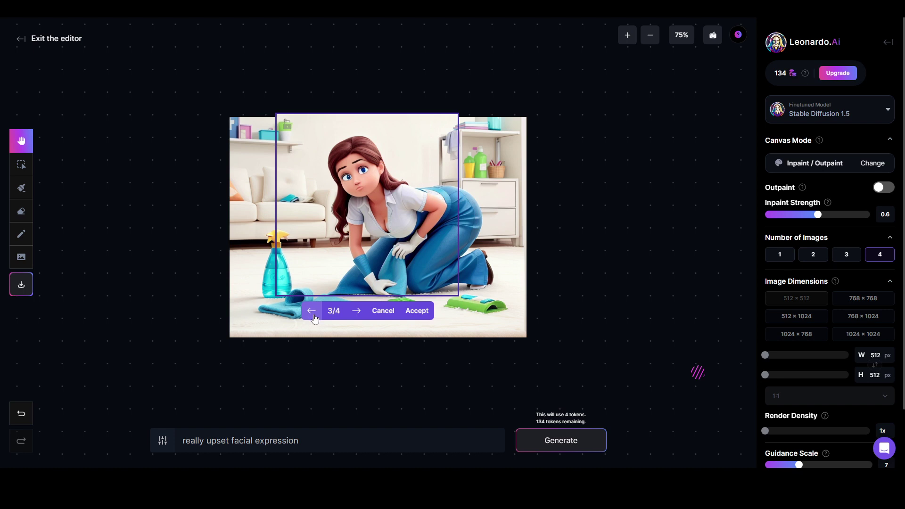
left_click(313, 316)
left_click(312, 316)
left_click(356, 315)
left_click(356, 314)
left_click(311, 315)
left_click(311, 315)
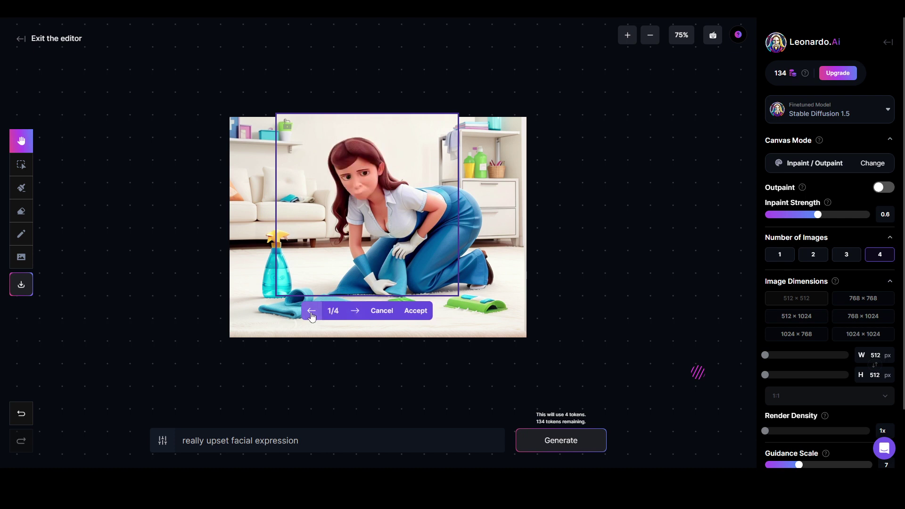
left_click(356, 312)
left_click(356, 312)
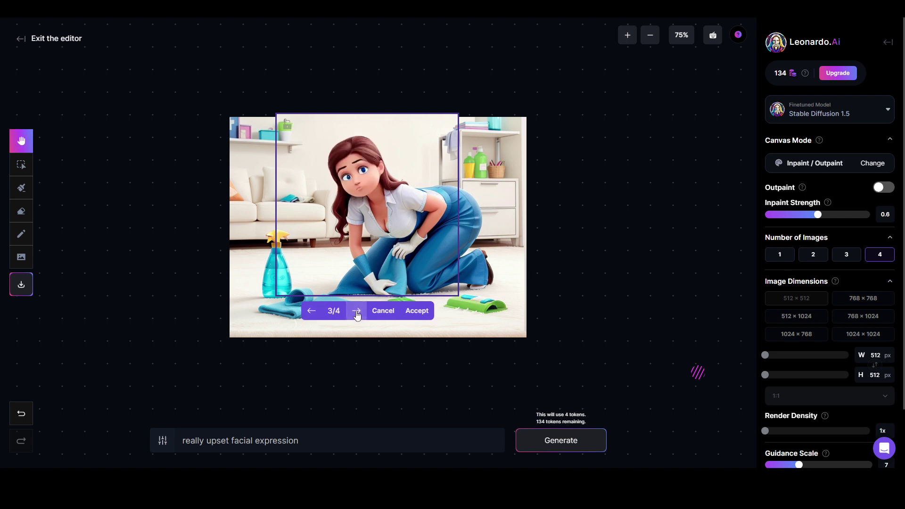
left_click(311, 312)
left_click(311, 312)
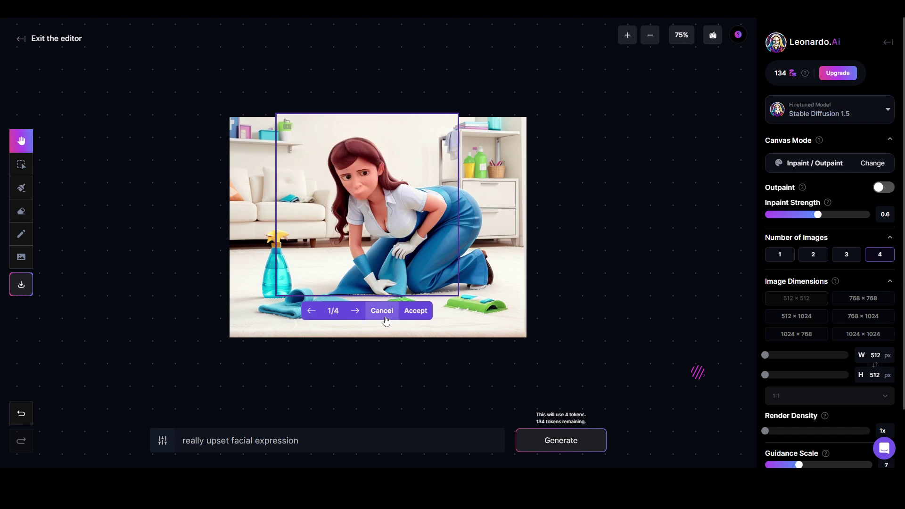
Discard the variants, append 'and sad' to the prompt, and switch the model to 3D Animation Style
left_click(382, 310)
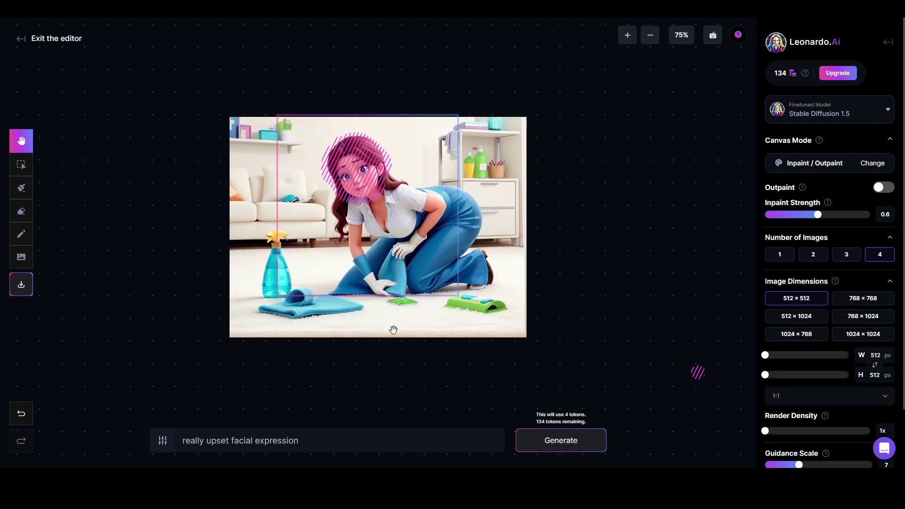
left_click(301, 444)
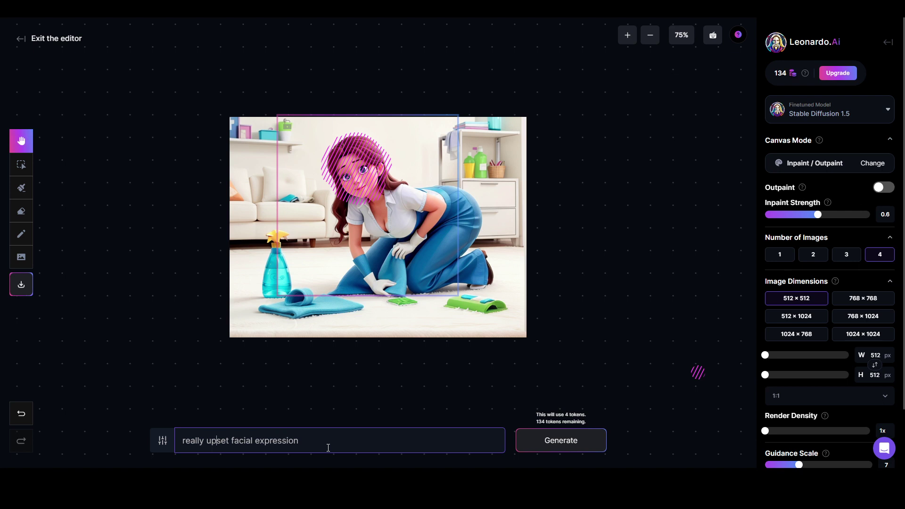
type("and sad")
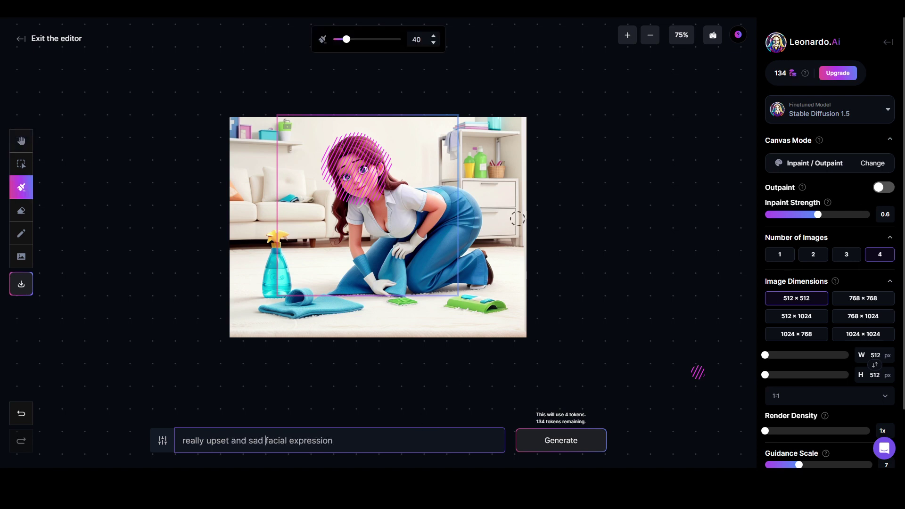
left_click(819, 116)
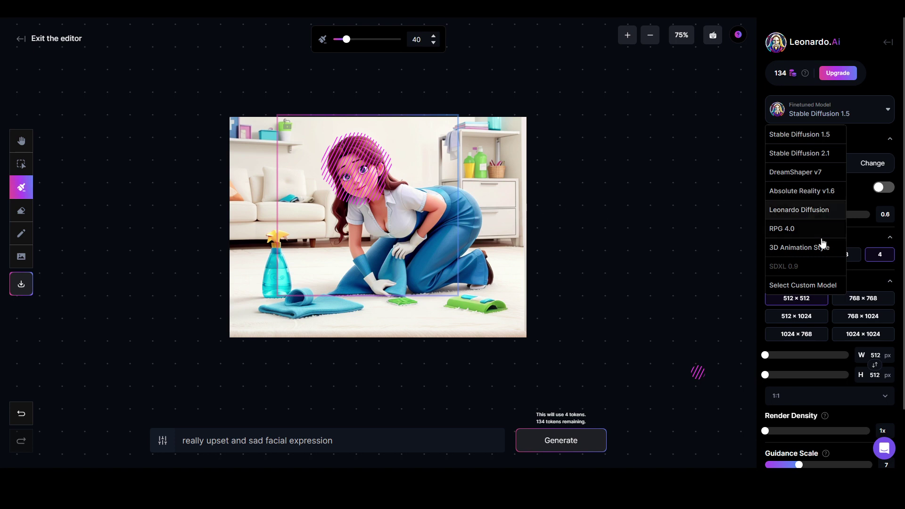
left_click(810, 248)
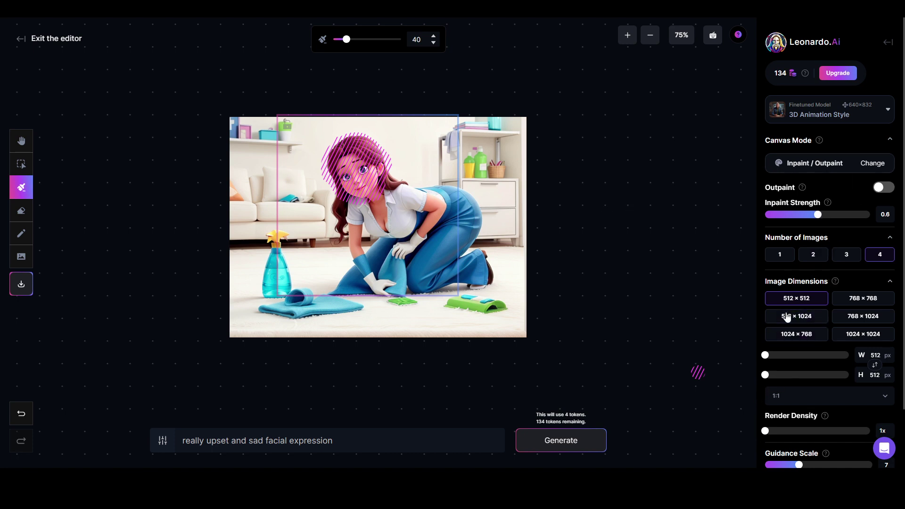
Generate four 3D Animation Style face variants and compare them, settling on variant 2 of 4
left_click(581, 447)
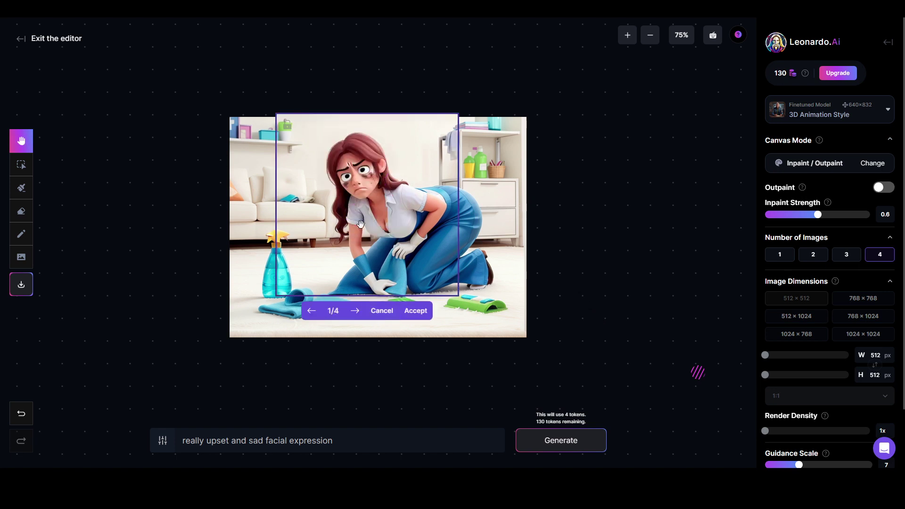
left_click(356, 312)
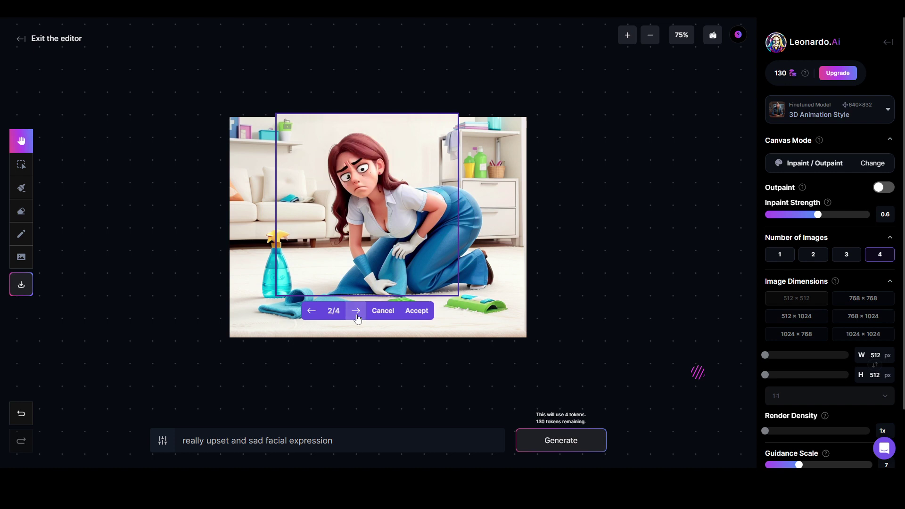
left_click(356, 312)
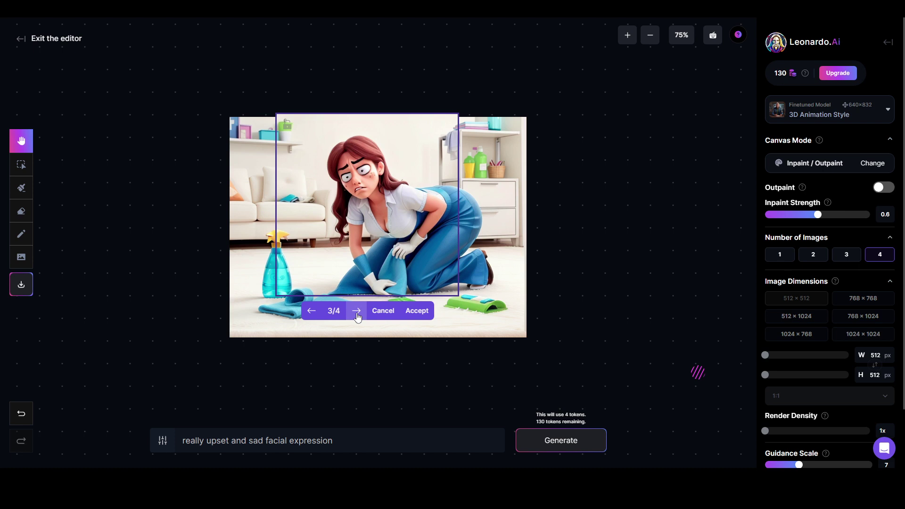
left_click(356, 311)
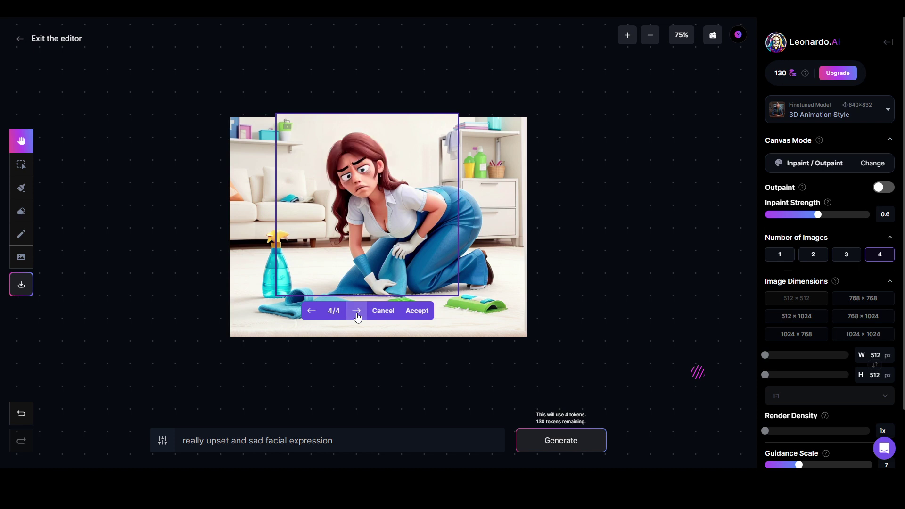
left_click(311, 312)
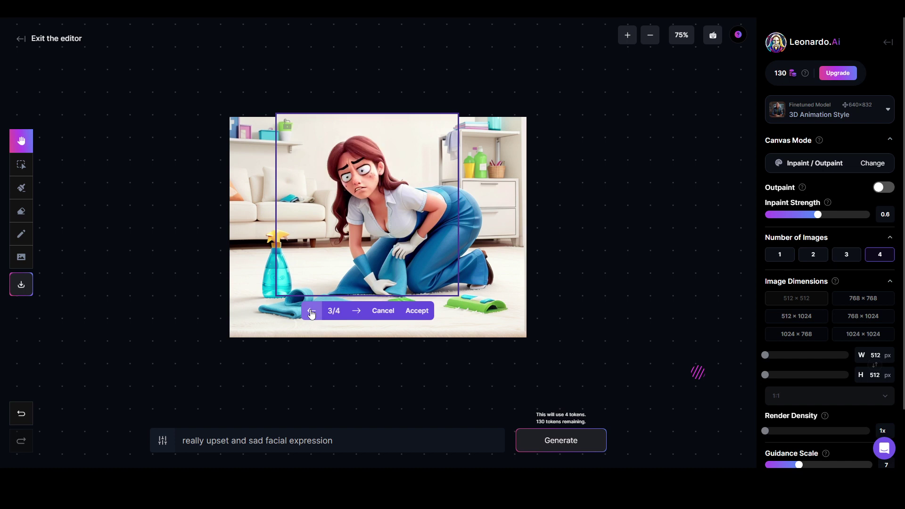
left_click(311, 312)
left_click(311, 312)
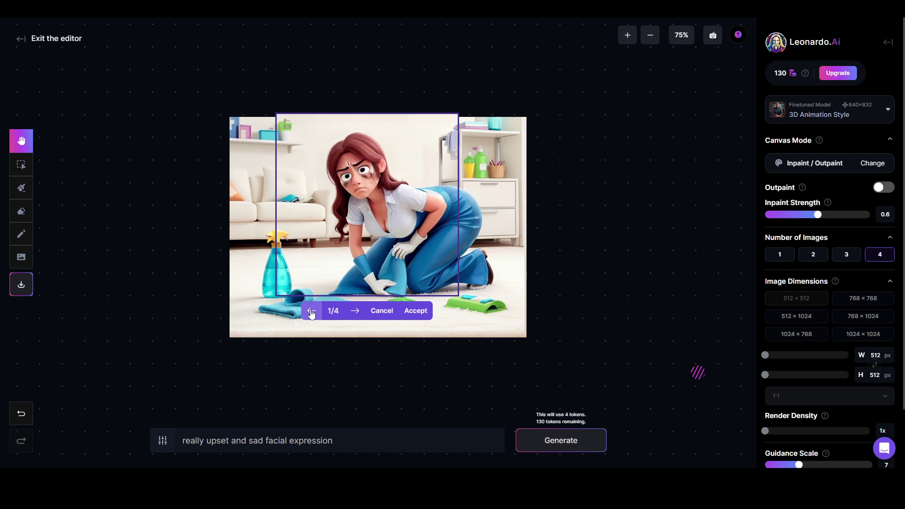
left_click(354, 315)
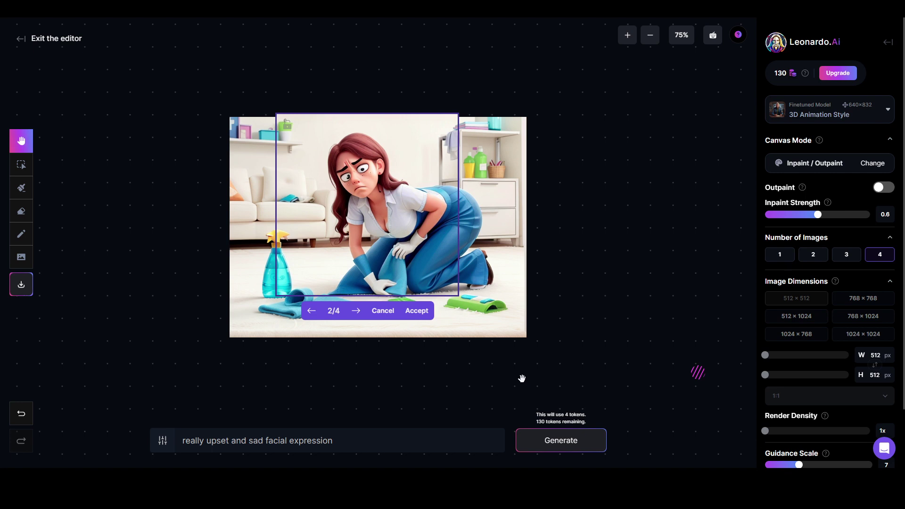
Accept the second upset-face variation, then check it with Undo and Redo
left_click(417, 312)
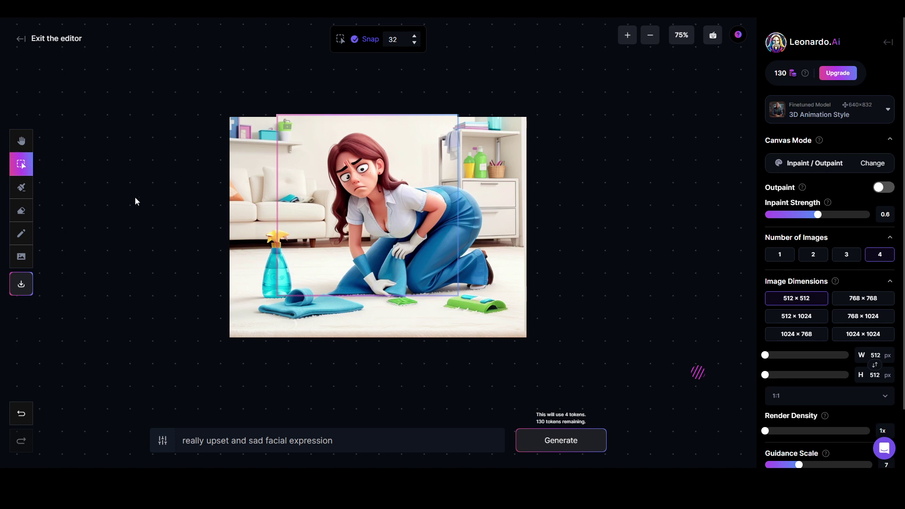
left_click(24, 413)
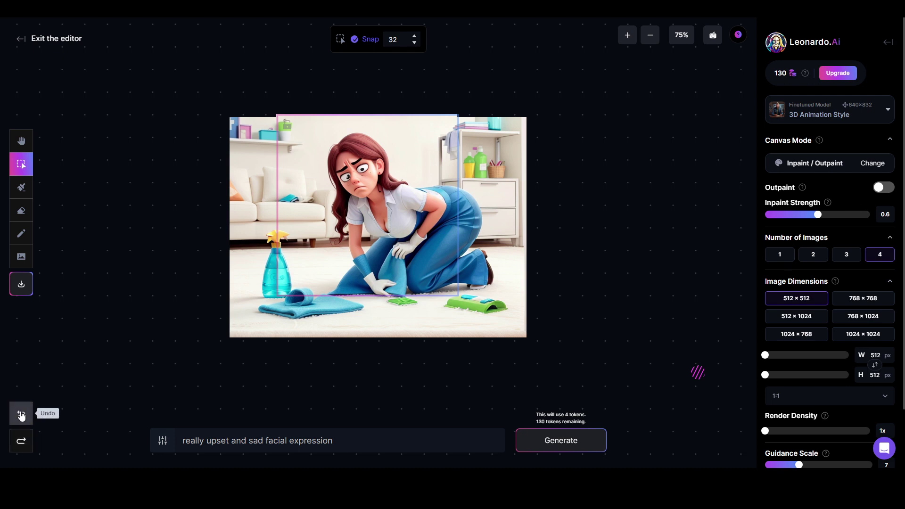
left_click(21, 415)
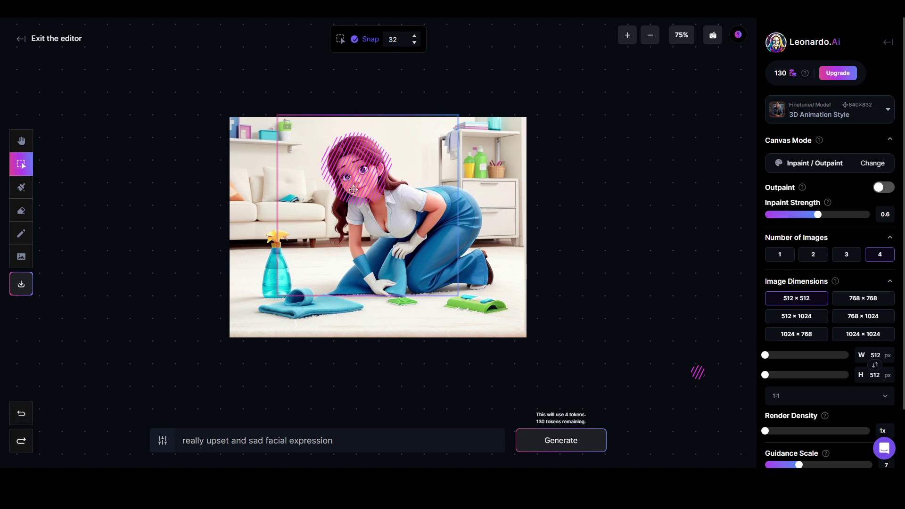
left_click(23, 440)
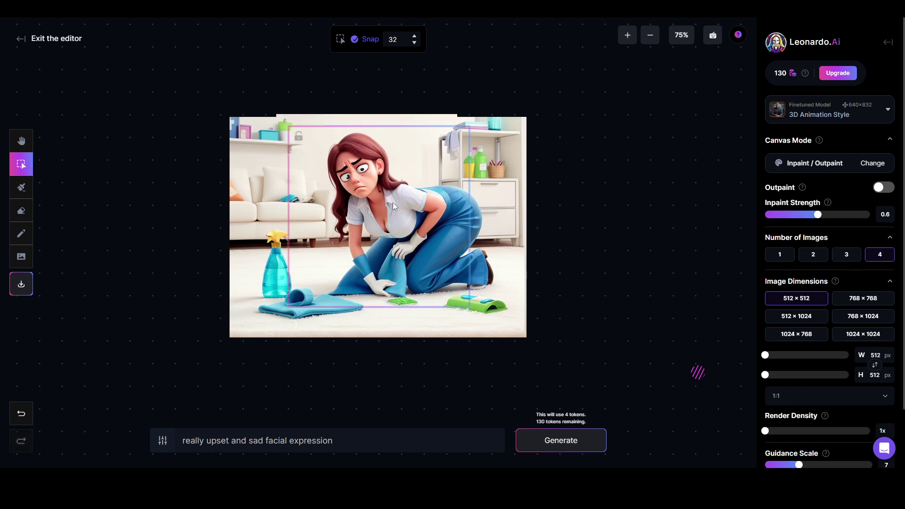
Drag the generation frame over the empty canvas and back onto the woman
left_click_drag(394, 197, 587, 231)
left_click_drag(618, 285, 367, 205)
left_click(22, 140)
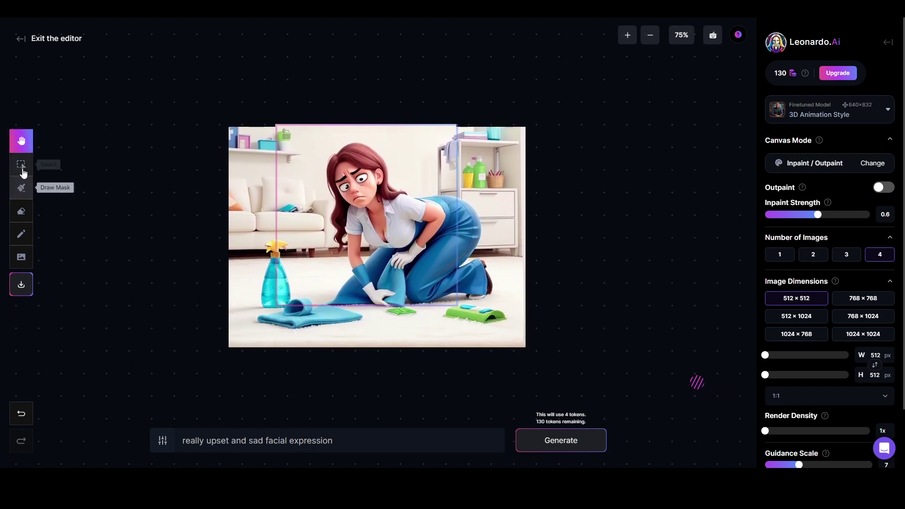
Reposition the generation frame so it sits half over the empty canvas right of the image
left_click(21, 164)
left_click_drag(367, 298, 547, 321)
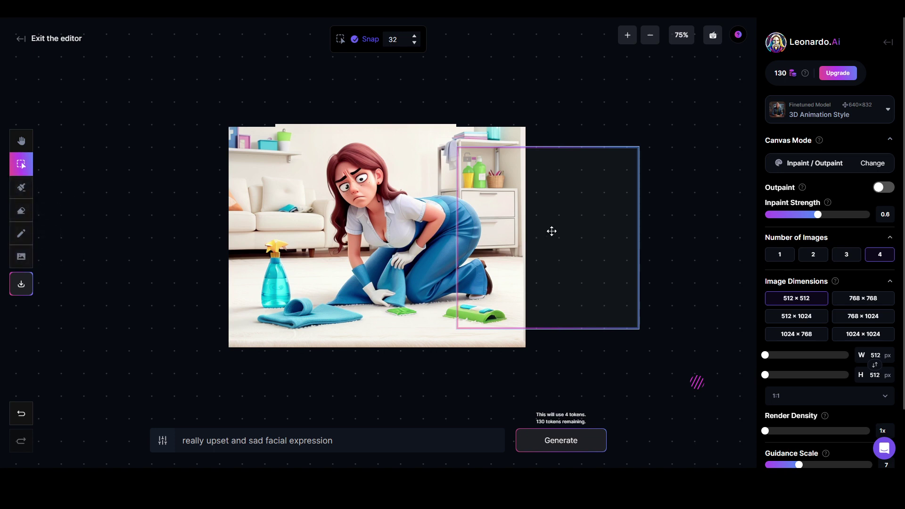
left_click_drag(560, 227, 299, 278)
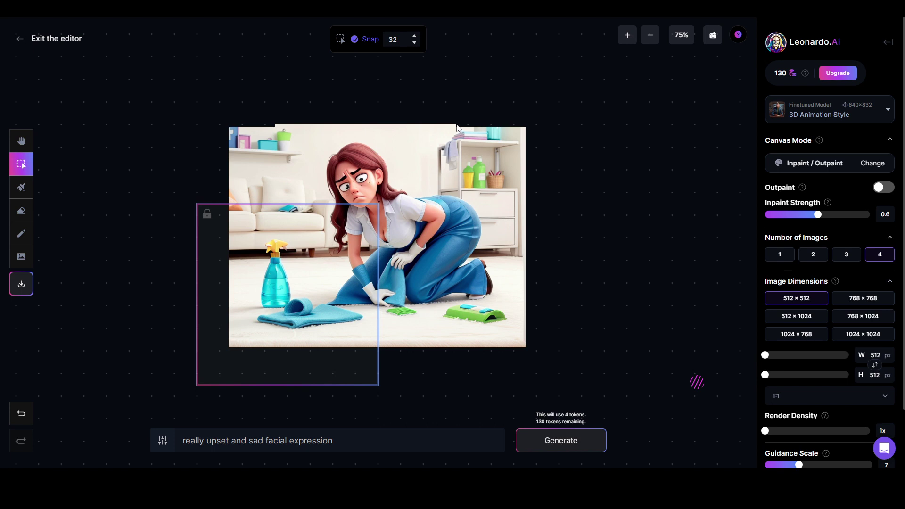
left_click_drag(286, 264, 361, 188)
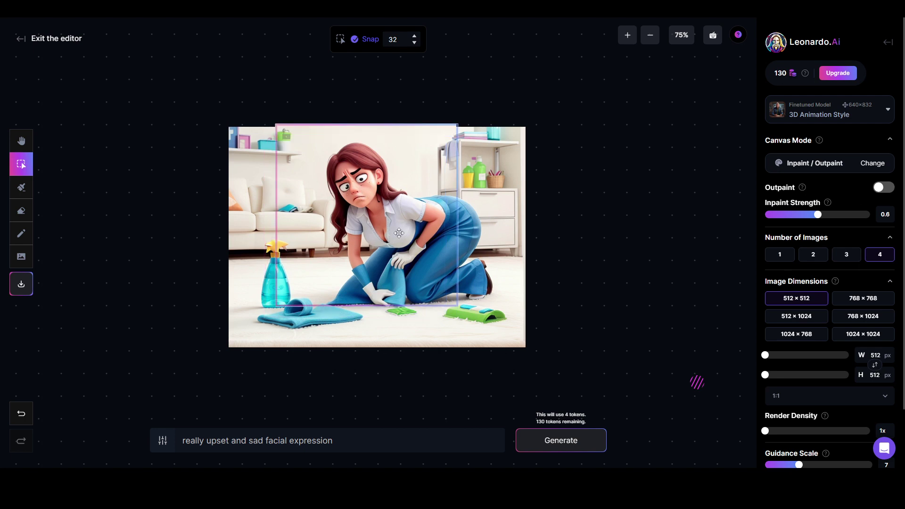
left_click_drag(398, 231, 542, 215)
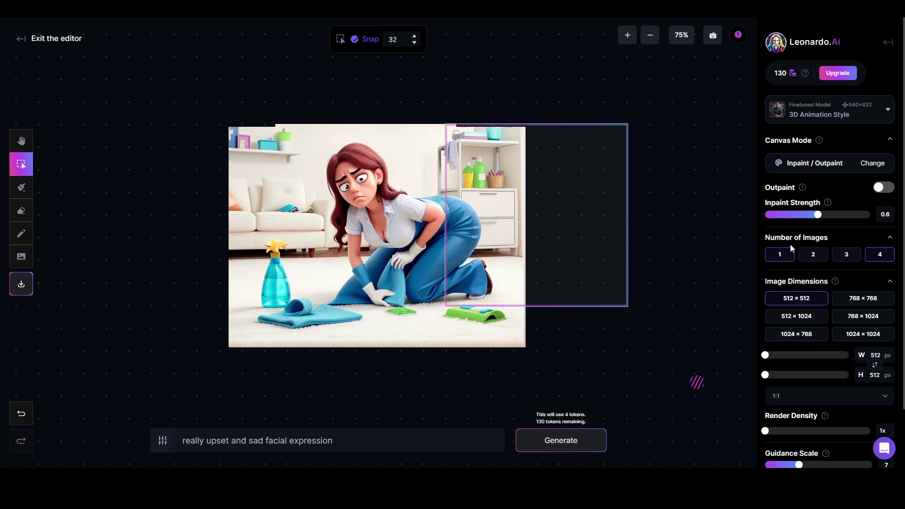
Turn on outpainting and, after trying other presets, set the frame to 768 × 768
left_click(877, 189)
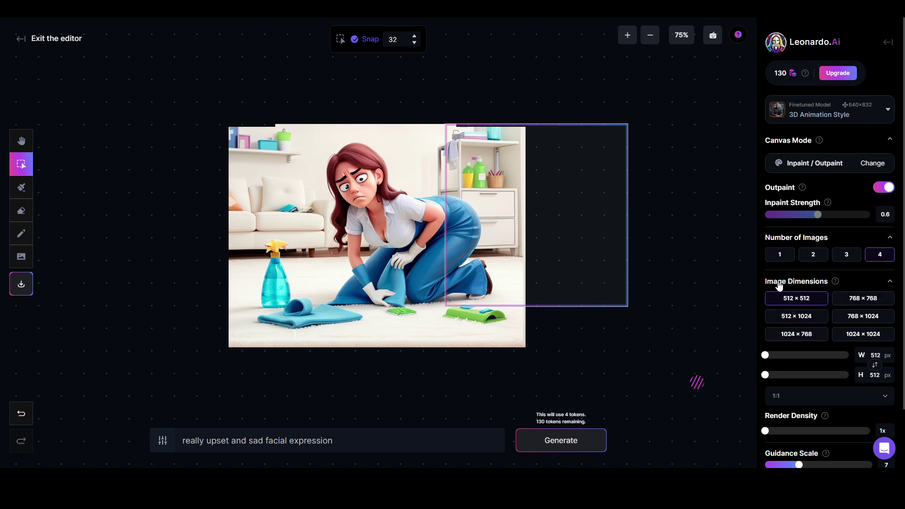
left_click(852, 304)
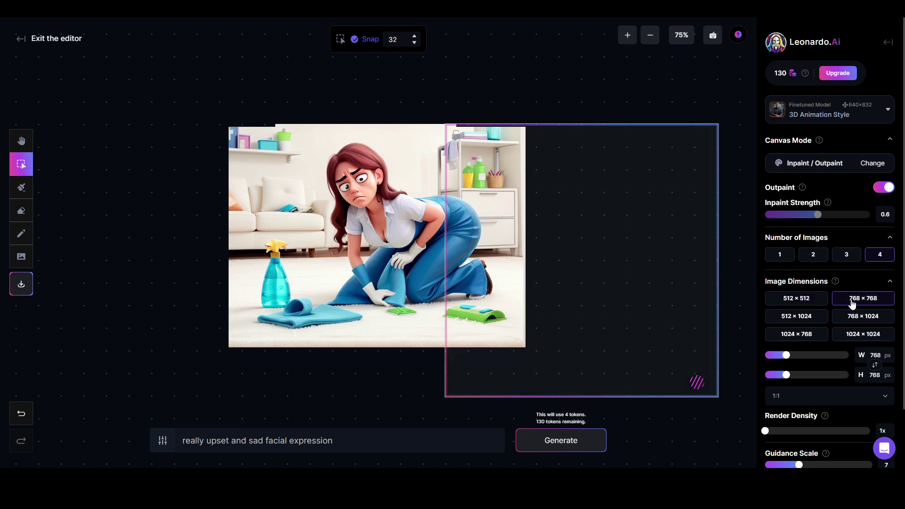
left_click(810, 300)
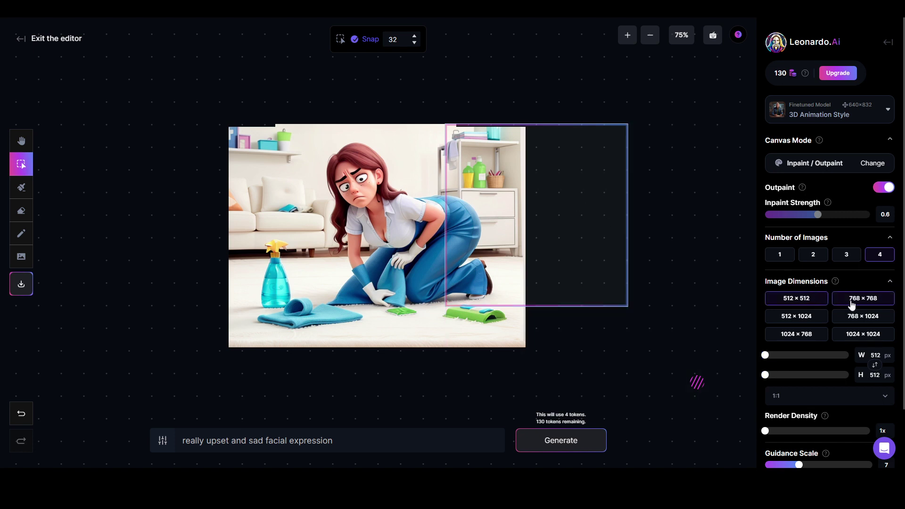
left_click(820, 318)
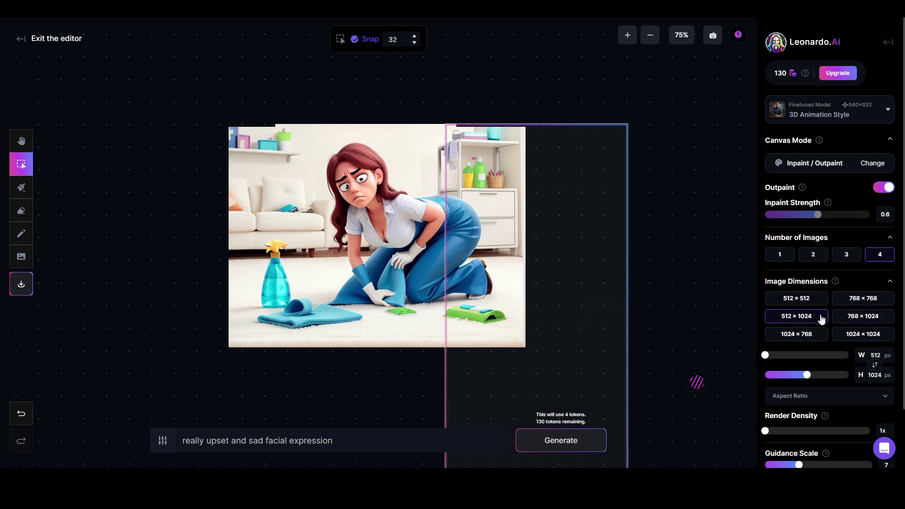
left_click(853, 319)
left_click(857, 306)
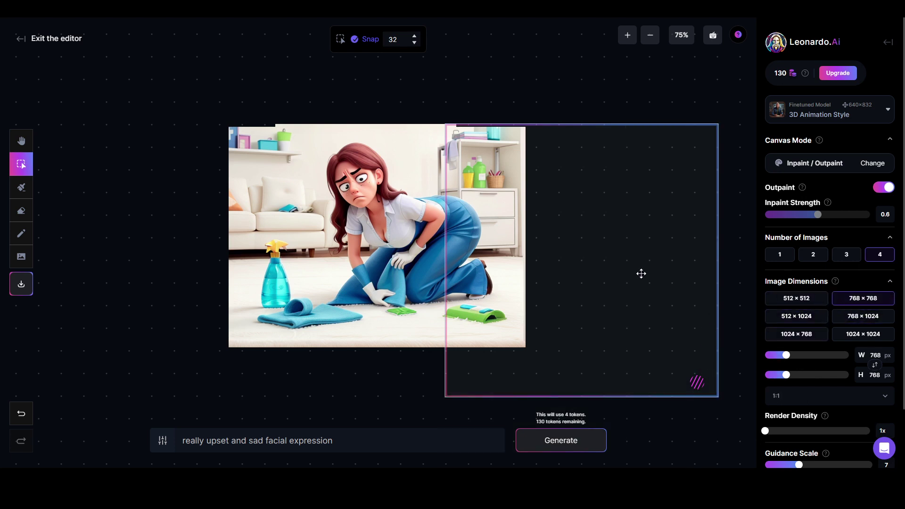
Shift the frame left, shorten it to 632 px high, and zoom to 100%
left_click_drag(640, 272, 601, 273)
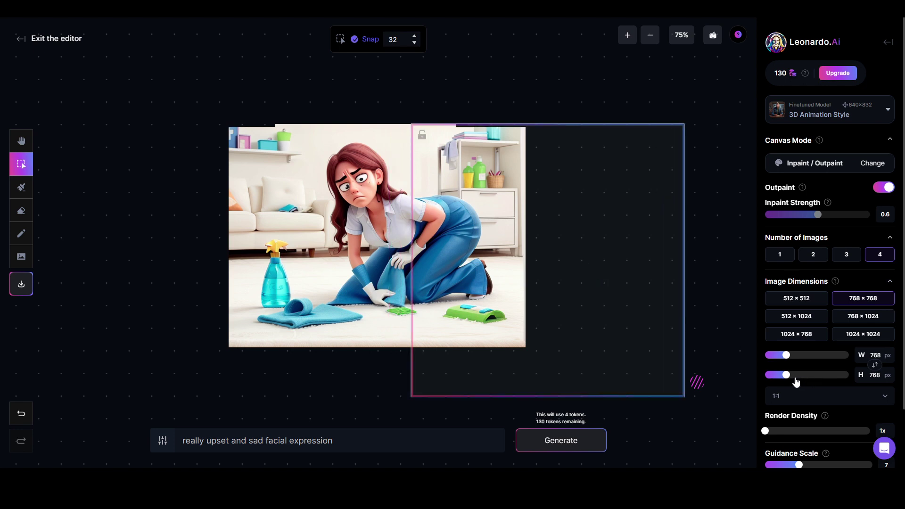
left_click_drag(786, 375, 775, 378)
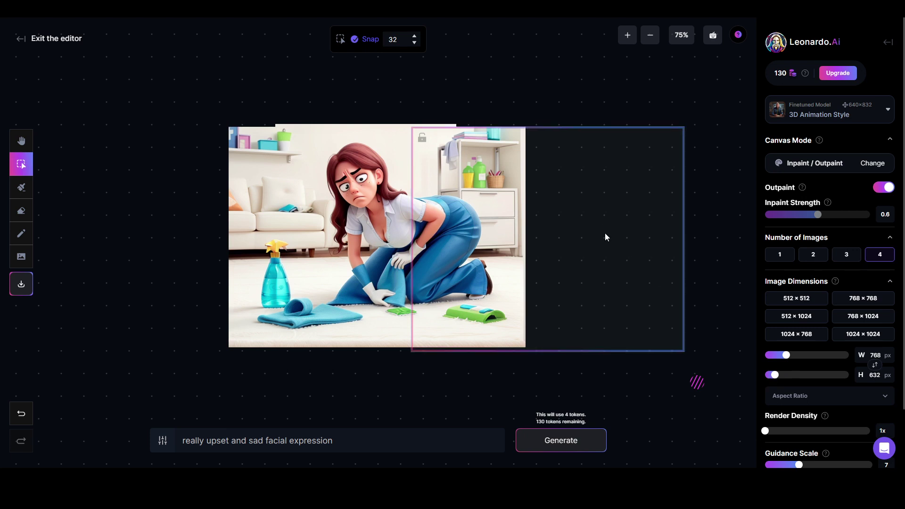
left_click(627, 35)
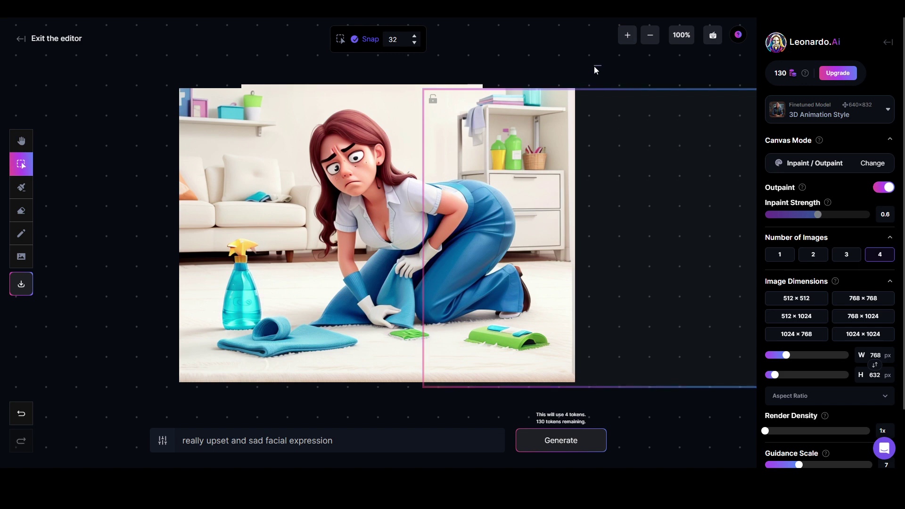
Pan to the empty canvas, move the outpaint frame over the image's right edge, and select the prompt text
left_click(21, 141)
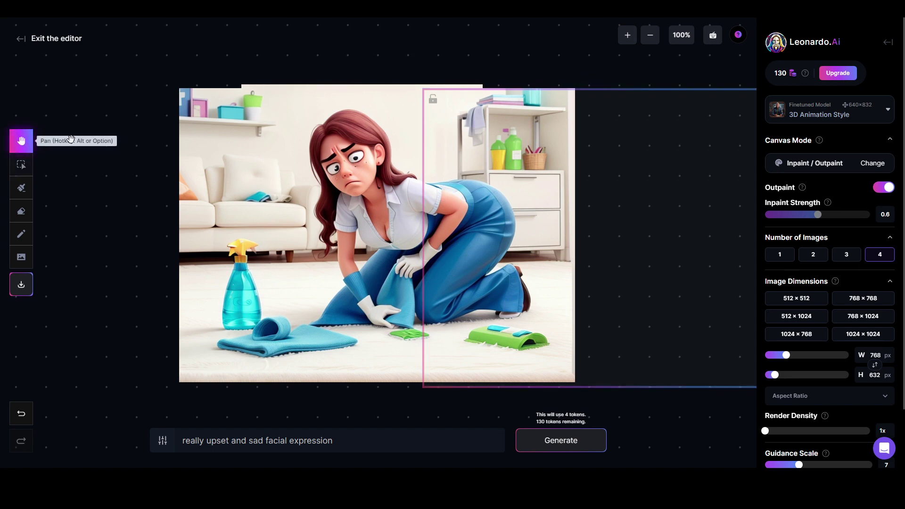
left_click_drag(485, 69, 370, 62)
left_click(18, 165)
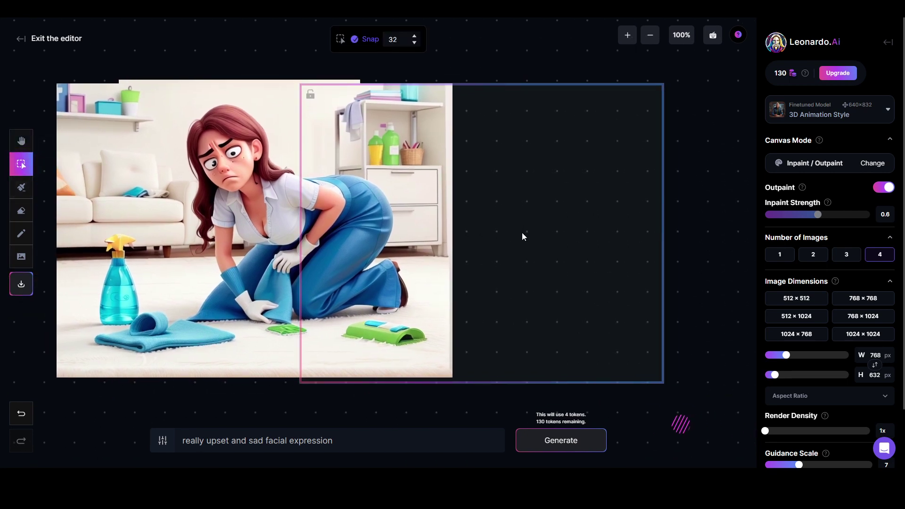
left_click_drag(522, 233, 555, 267)
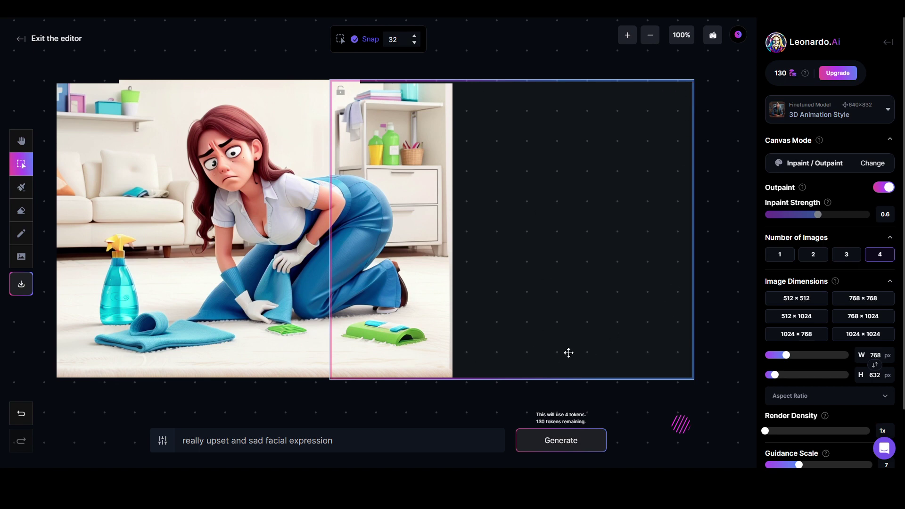
left_click_drag(358, 437, 145, 449)
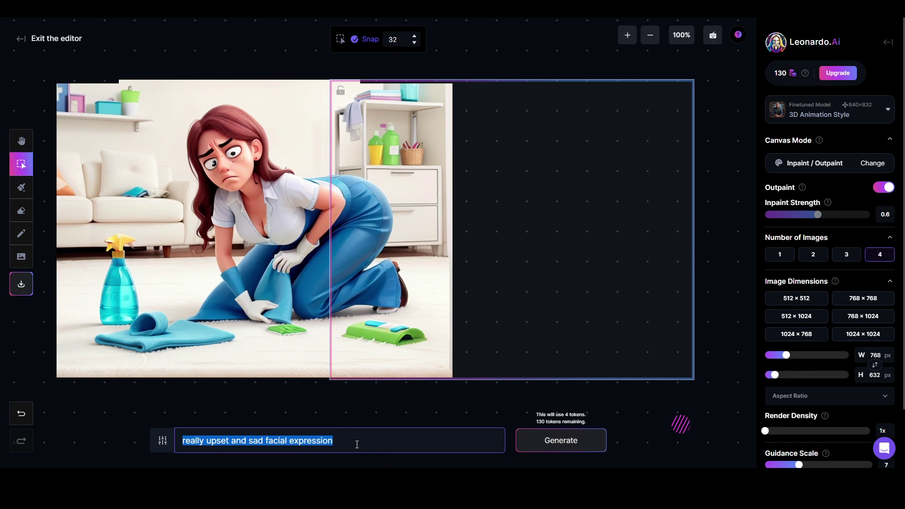
Replace the prompt with 'living room with nice big tv and coffee table' and generate four outpaint variants
left_click_drag(357, 445, 176, 447)
key("BackSpace")
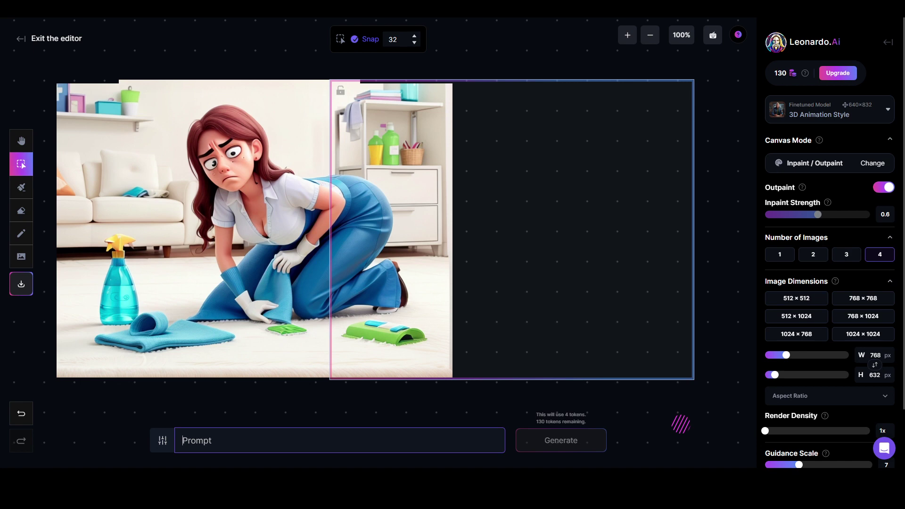
type("liv")
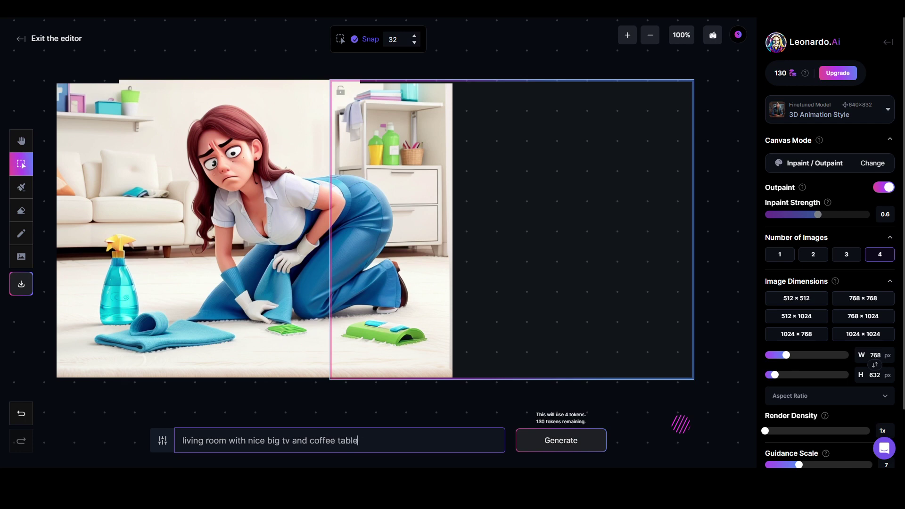
left_click(582, 447)
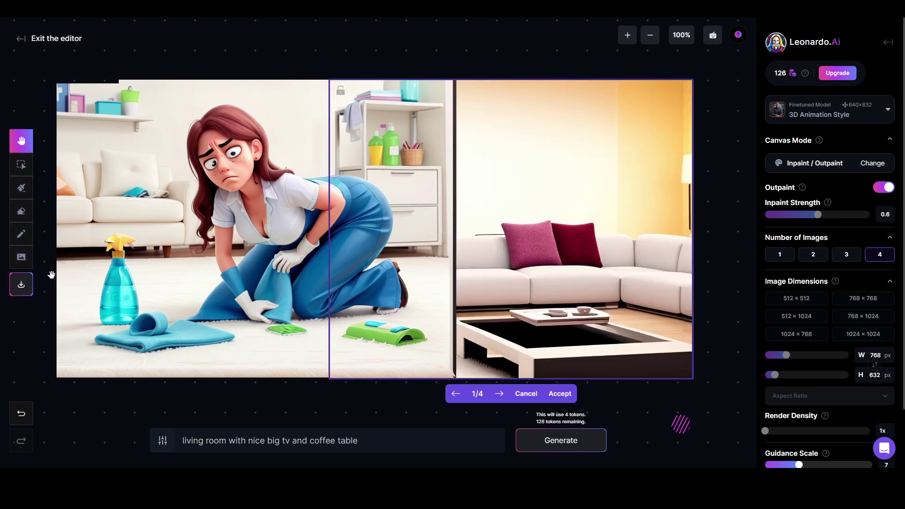
Review the four TV-and-coffee-table living-room variants, then discard all of them
left_click(499, 394)
left_click(500, 394)
left_click(500, 394)
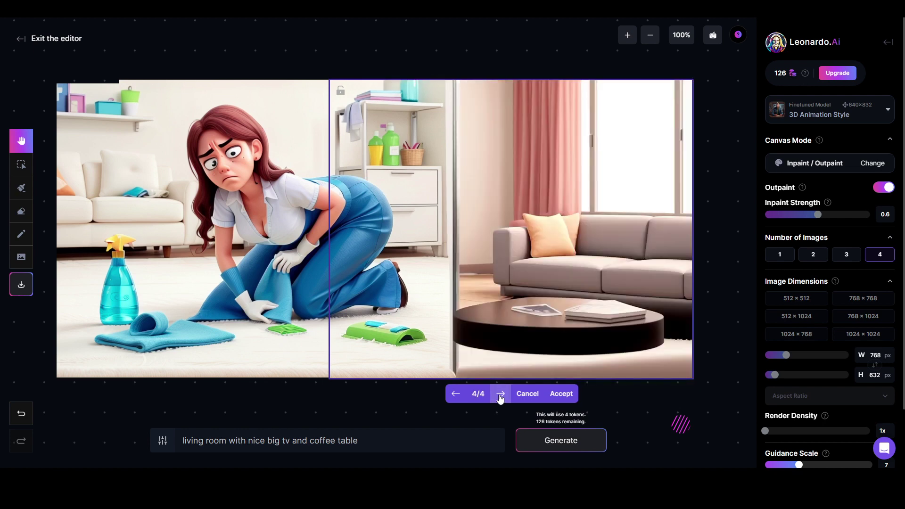
left_click(500, 395)
left_click(501, 394)
left_click(500, 395)
left_click(500, 395)
left_click(503, 397)
left_click(503, 399)
left_click(505, 400)
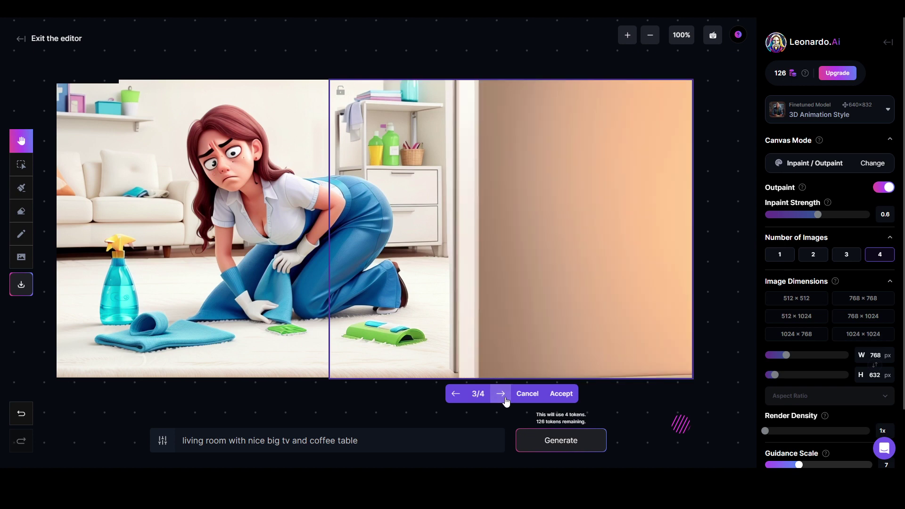
left_click(461, 398)
left_click(503, 398)
left_click(506, 397)
left_click(527, 394)
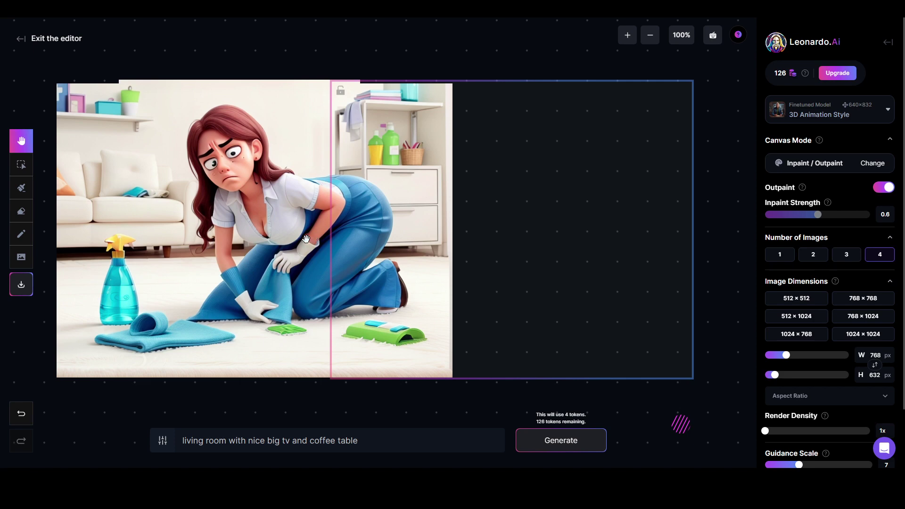
Try a mask stroke on the woman's face, then undo it
left_click(19, 191)
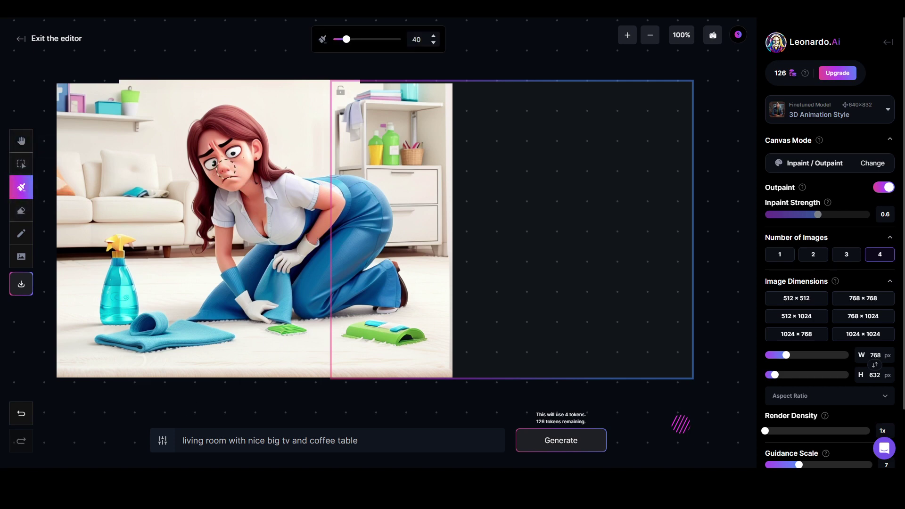
mouse_move(237, 166)
left_mouse_down()
mouse_move(222, 152)
mouse_move(238, 167)
left_mouse_up()
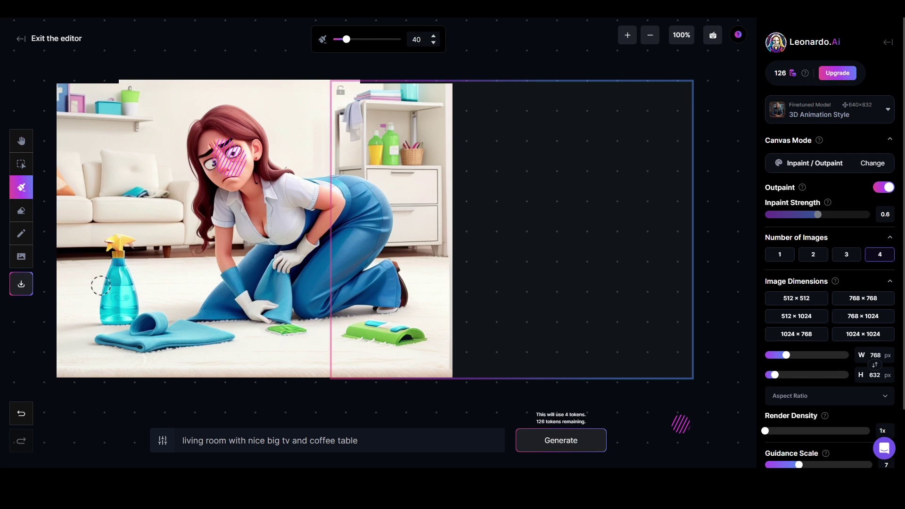
left_click(21, 414)
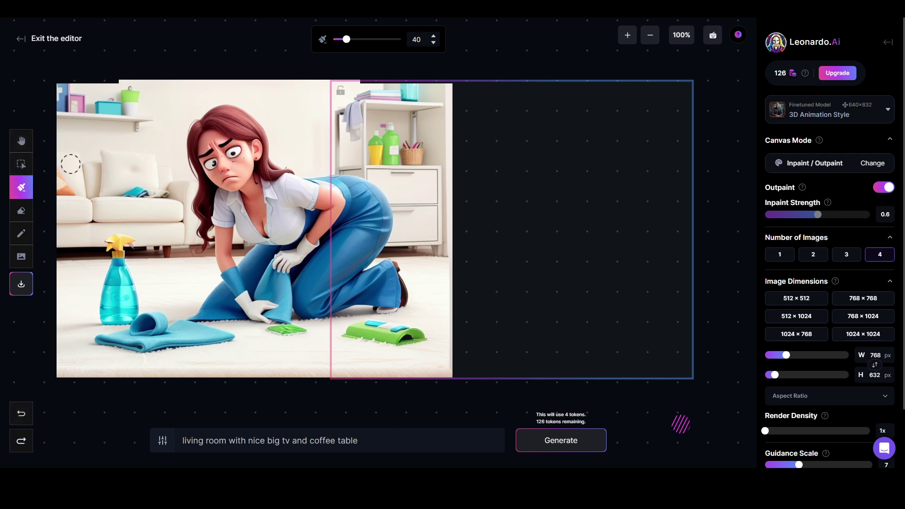
left_click(21, 140)
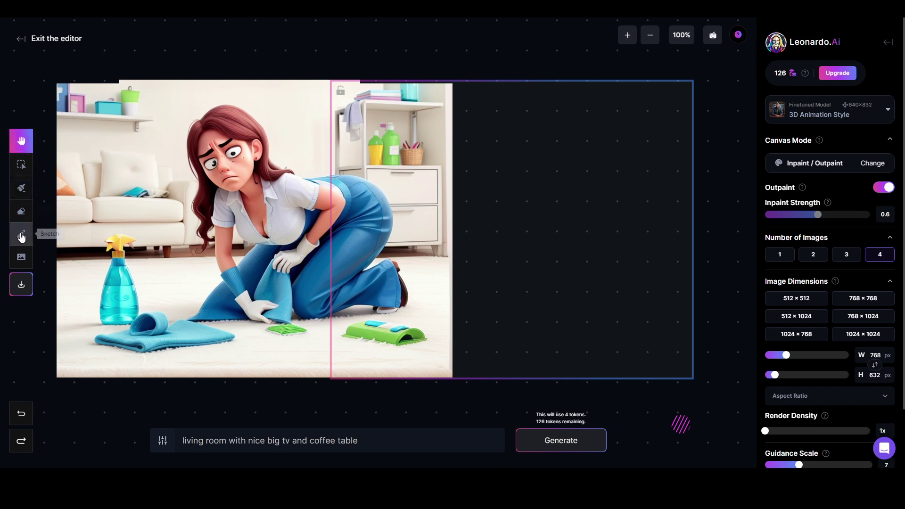
Shorten the prompt to just 'living room'
left_click(208, 441)
left_click_drag(375, 442, 165, 441)
left_click(243, 441)
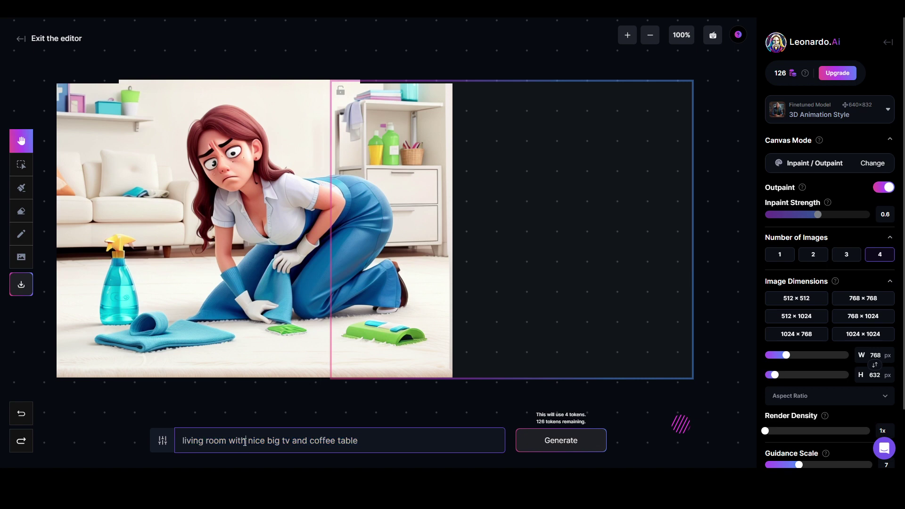
left_click_drag(231, 441, 392, 441)
key("BackSpace")
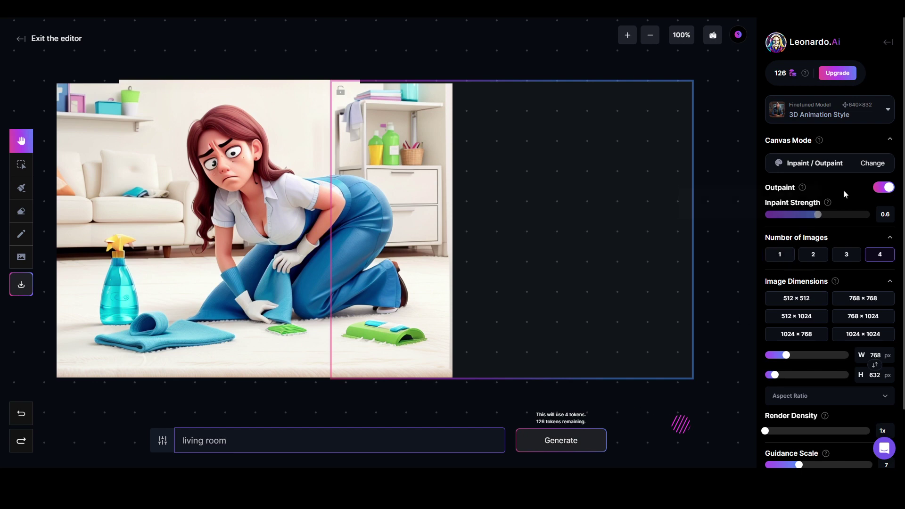
Raise the Guidance Scale from 7 to 9
left_click(818, 114)
left_click(819, 113)
scroll(804, 298, "down", 2)
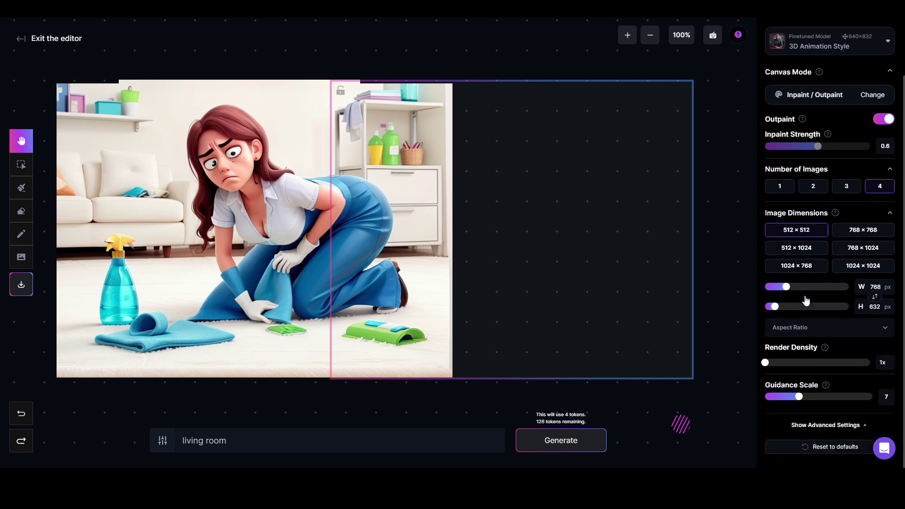
mouse_move(826, 386)
left_click_drag(798, 397, 811, 399)
scroll(797, 250, "up", 2)
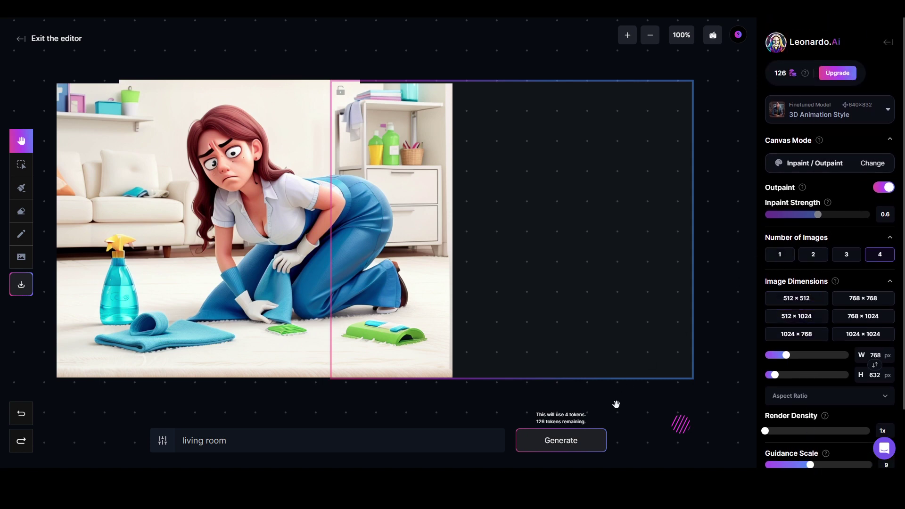
Generate four 'living room' outpaint variants, step through them, and discard them all
left_click(584, 443)
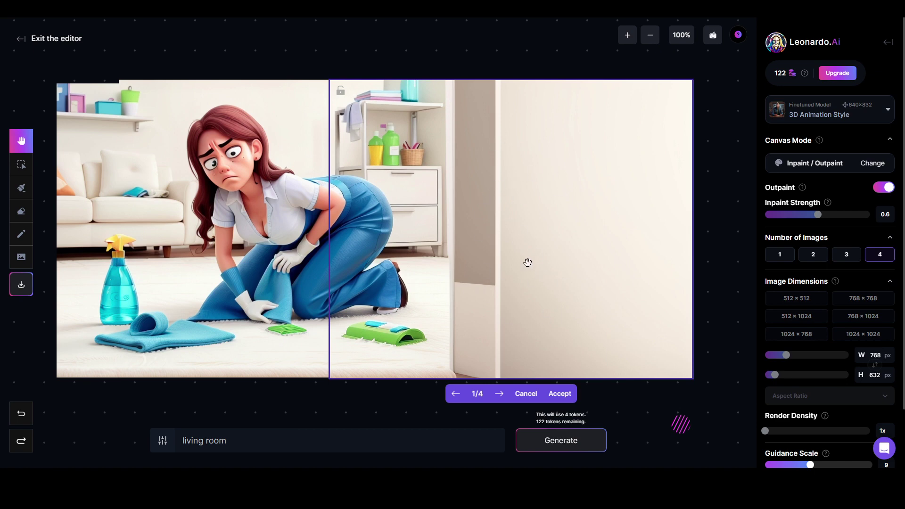
left_click(498, 395)
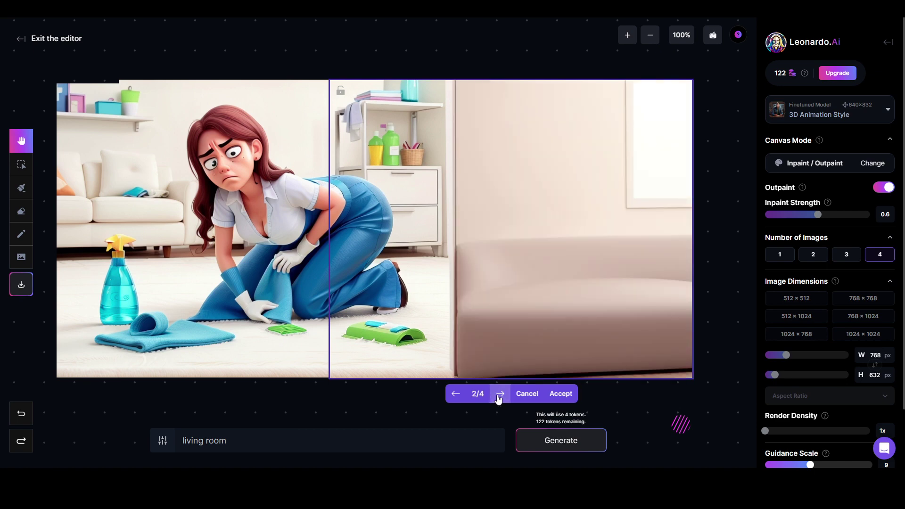
left_click(500, 395)
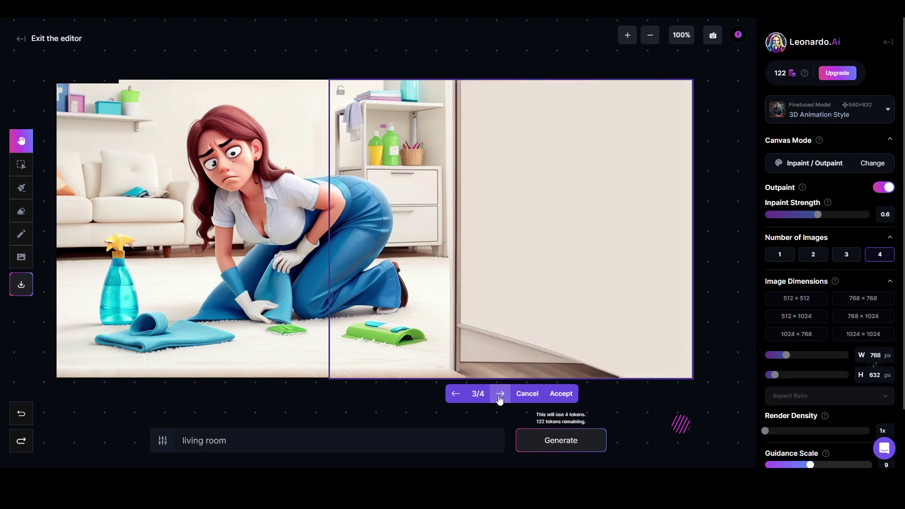
left_click(500, 395)
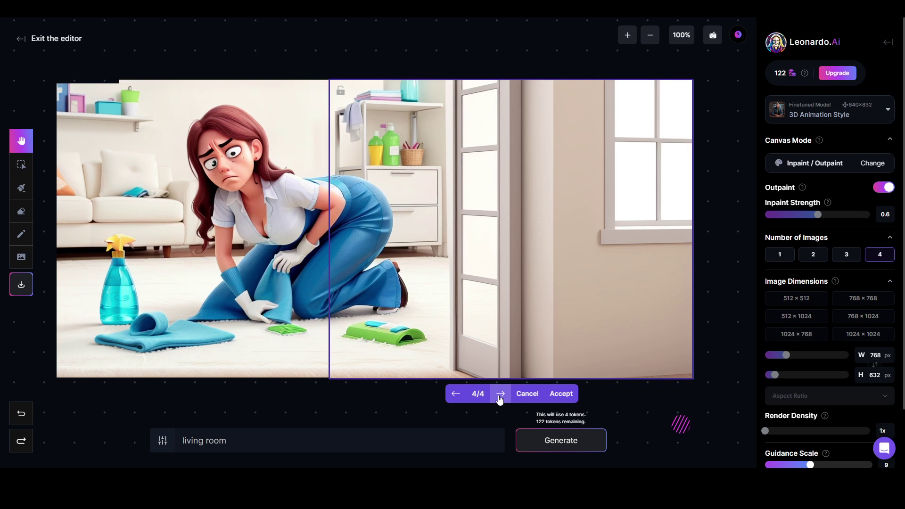
left_click(500, 395)
left_click(455, 395)
left_click(456, 395)
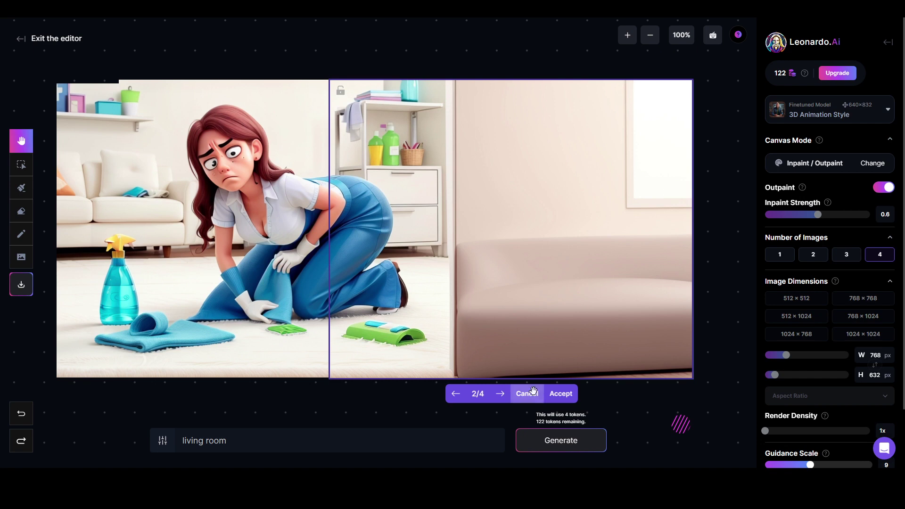
left_click(533, 393)
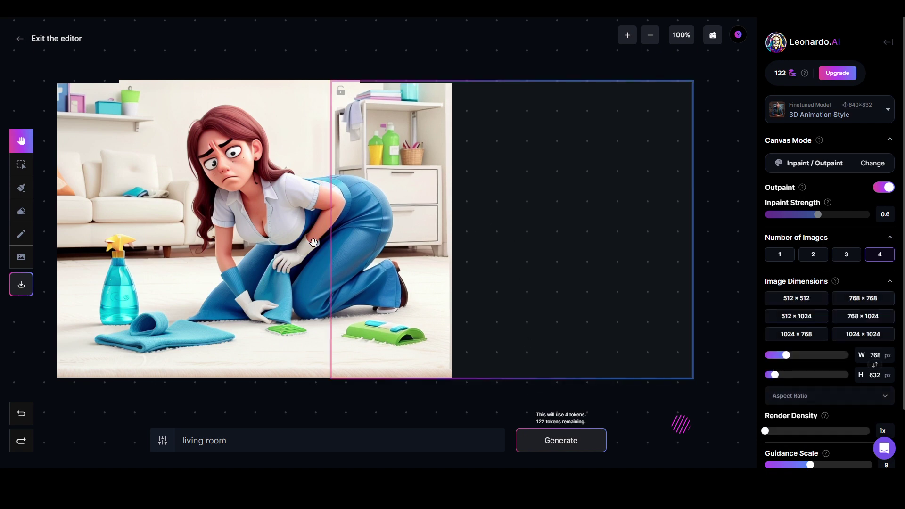
Erase a thin strip and a small top notch along the image's right edge
left_click(21, 211)
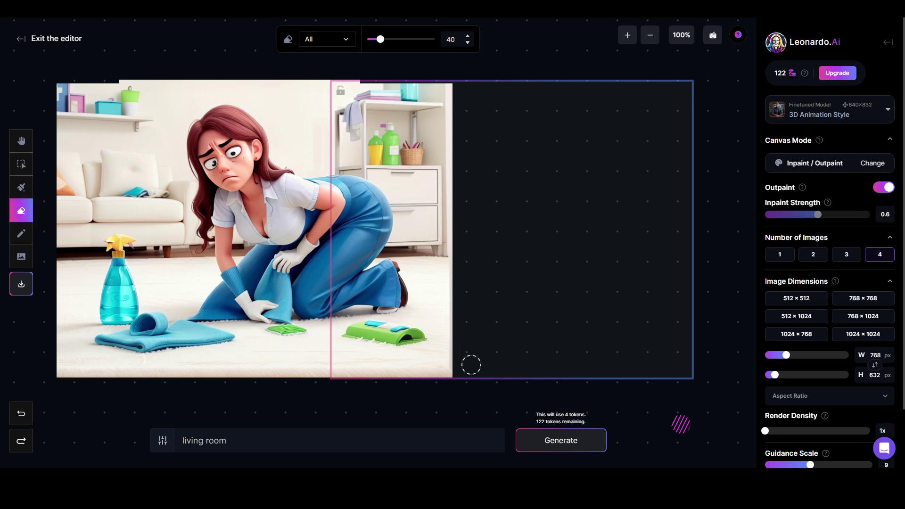
left_click_drag(462, 371, 459, 246)
mouse_move(463, 87)
left_mouse_down()
mouse_move(453, 86)
mouse_move(454, 259)
left_mouse_up()
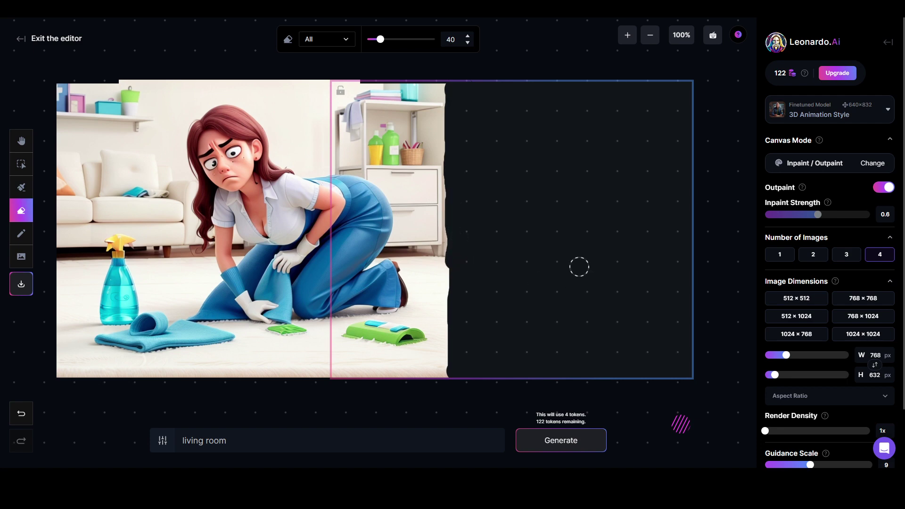
Generate 'living room' outpaints into the erased area and page through them to the tall-window variant
left_click(545, 448)
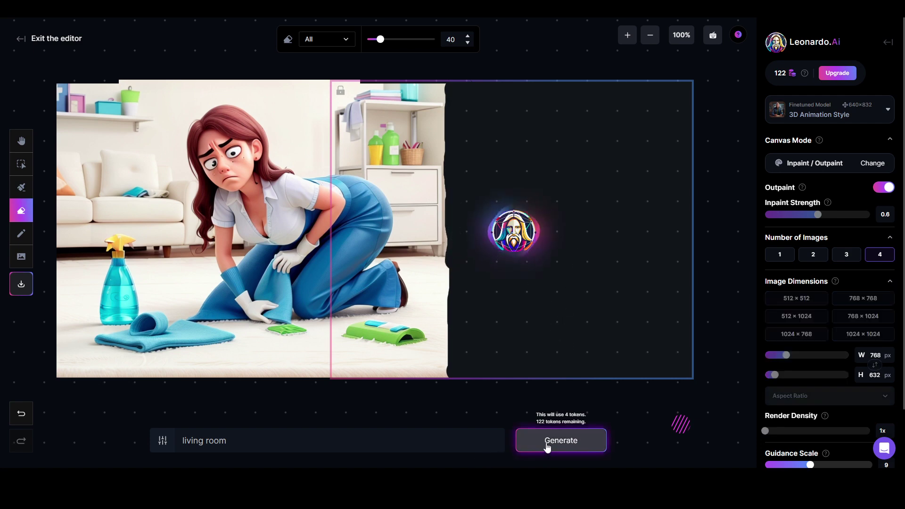
key("h")
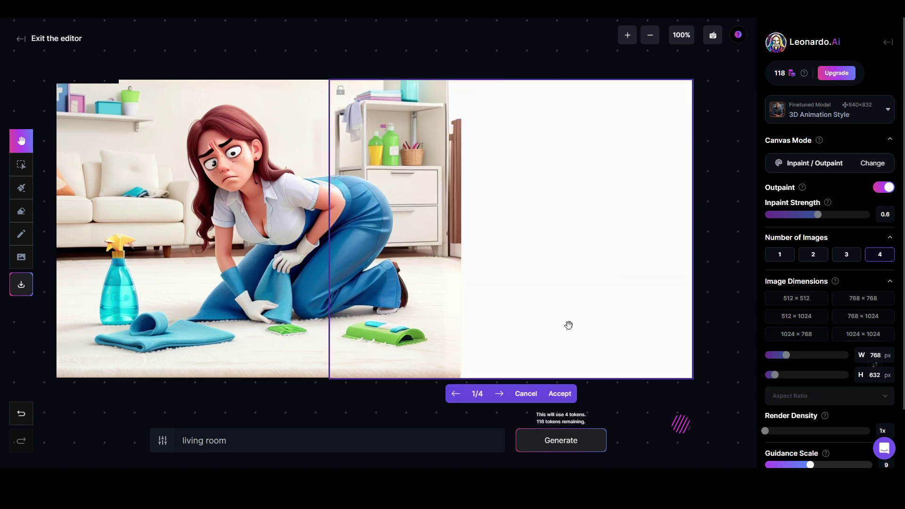
left_click(501, 394)
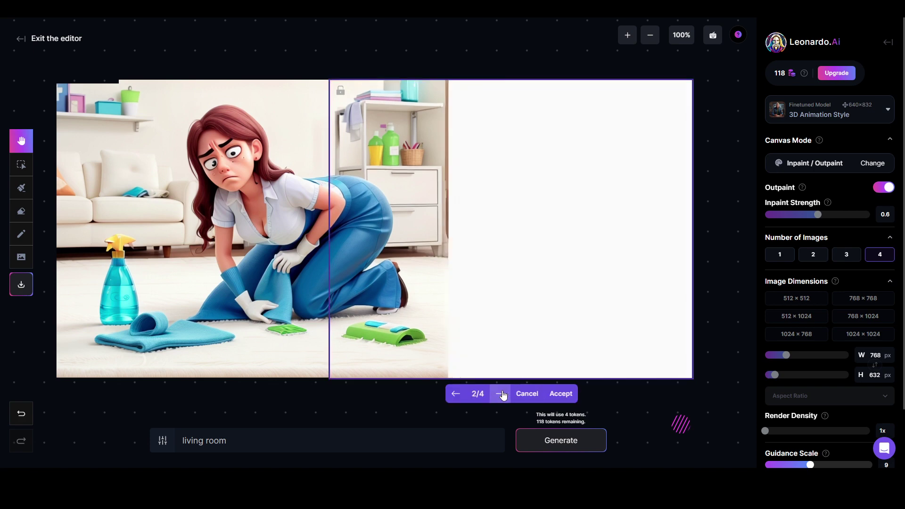
left_click(503, 394)
left_click(502, 394)
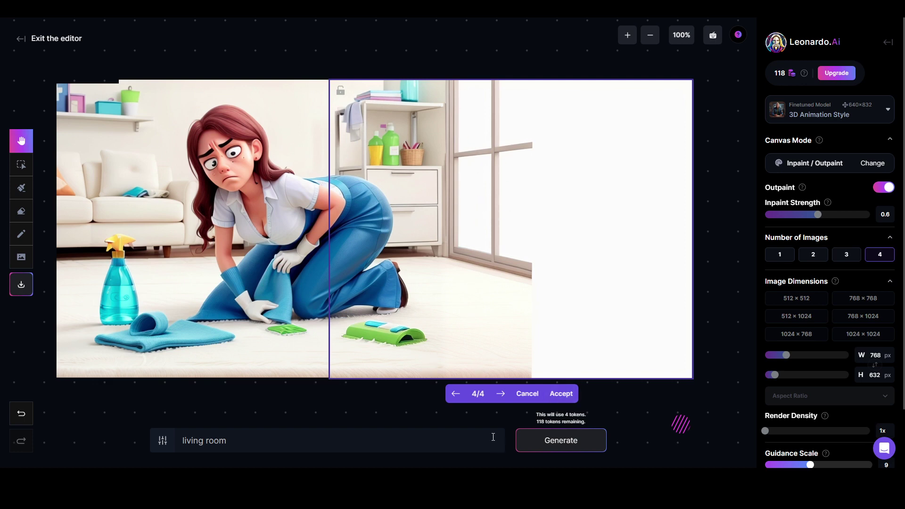
left_click(456, 398)
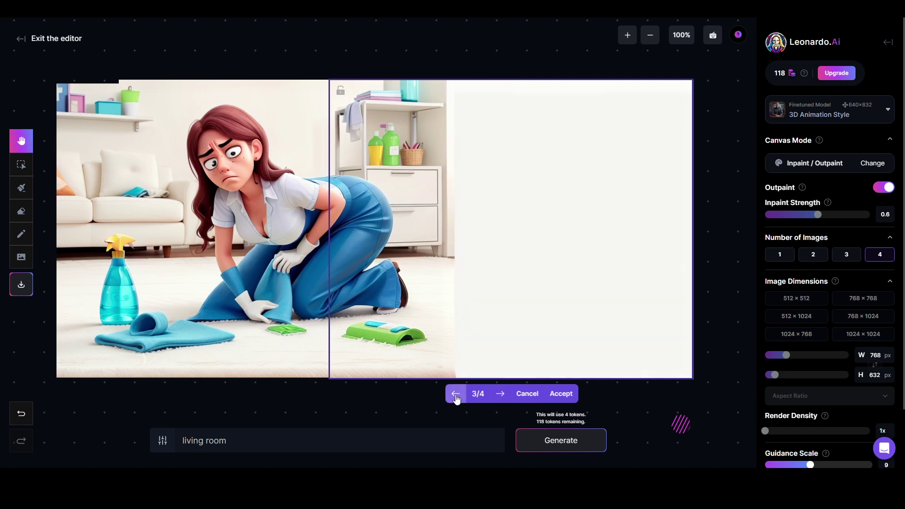
left_click(497, 399)
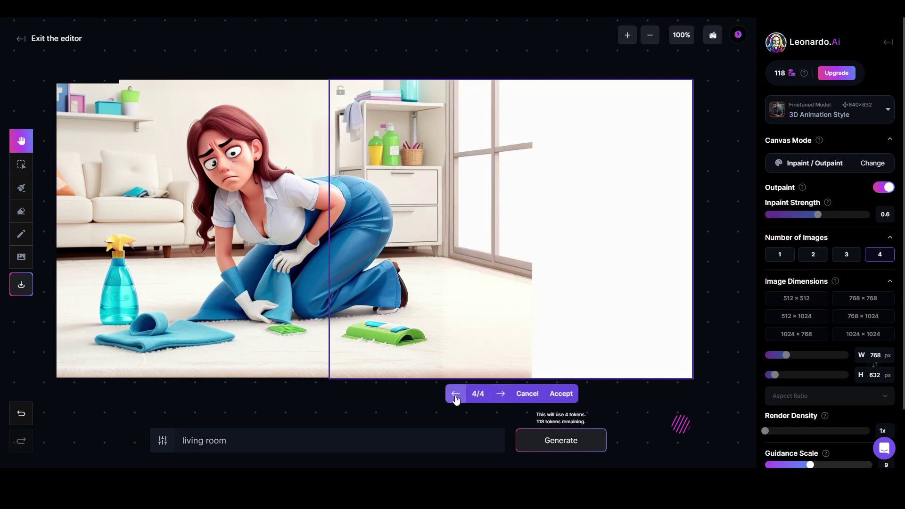
Discard the previews and generate with the prompt 'living room with white fluffy carpet, bay windows'
left_click(526, 393)
left_click(299, 442)
type("wi")
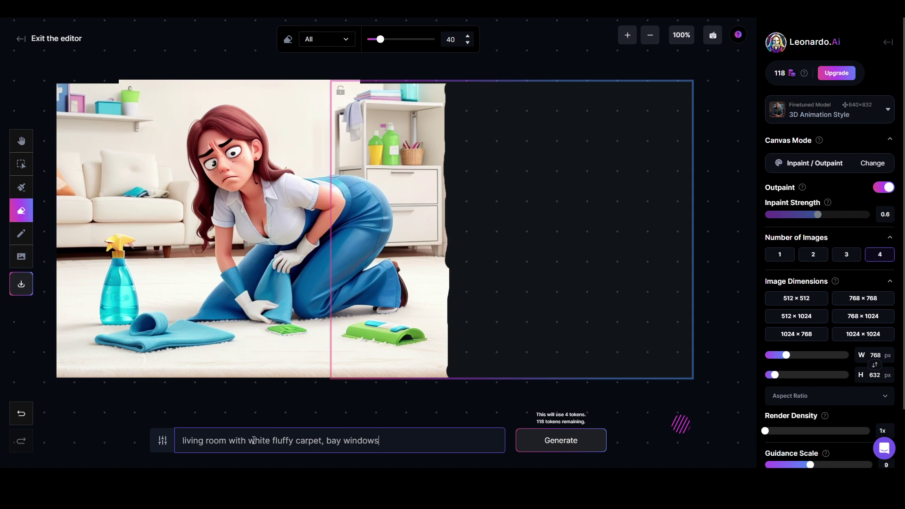
left_click(593, 442)
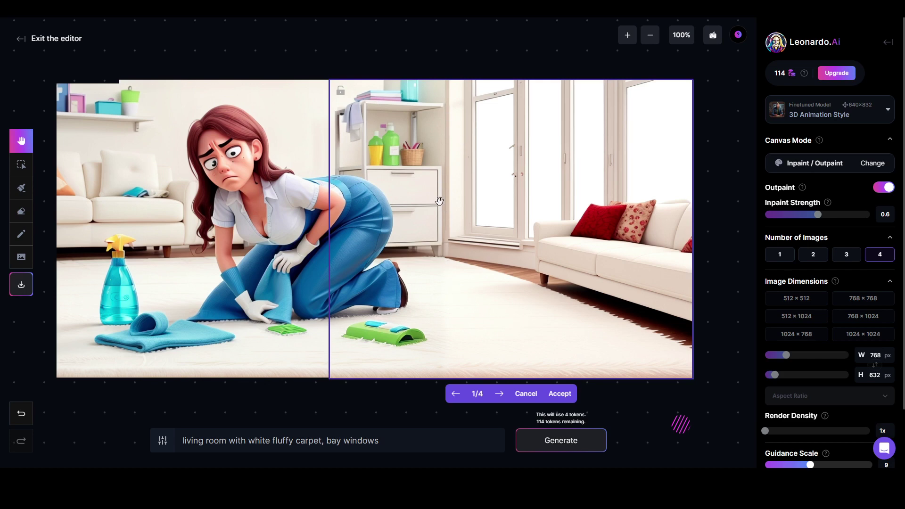
Preview the second, third and fourth bay-window outpaint variants
left_click(500, 395)
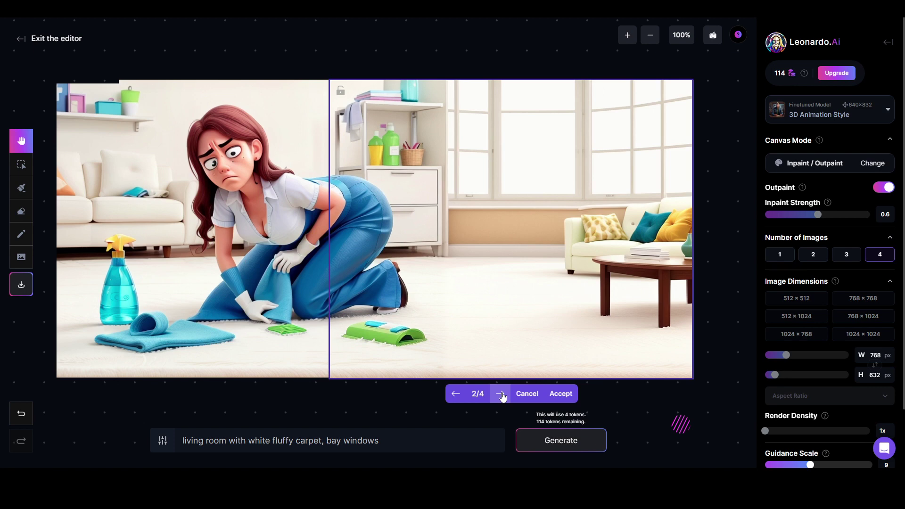
left_click(501, 395)
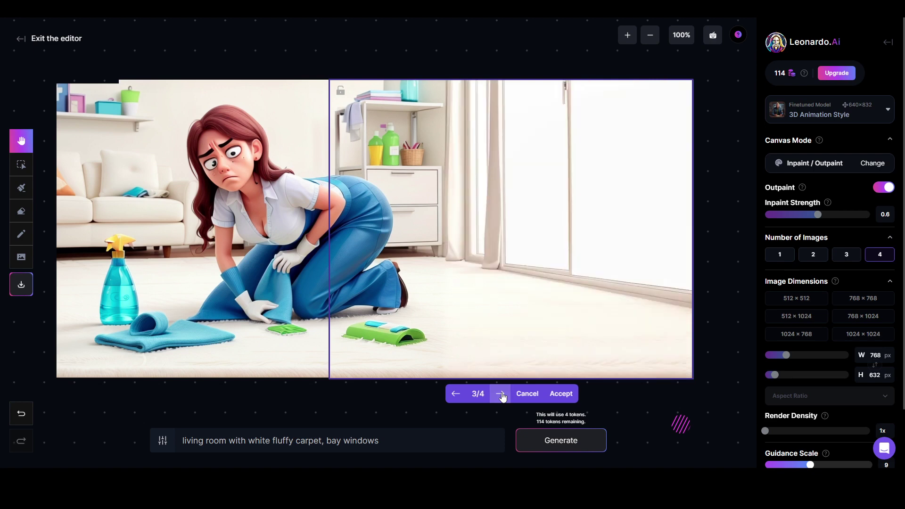
left_click(501, 395)
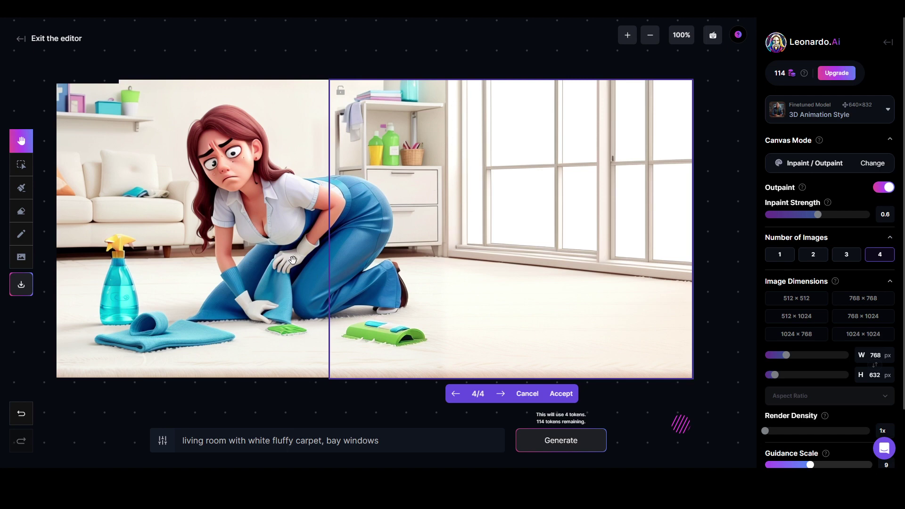
left_click_drag(390, 446, 186, 444)
left_click(411, 444)
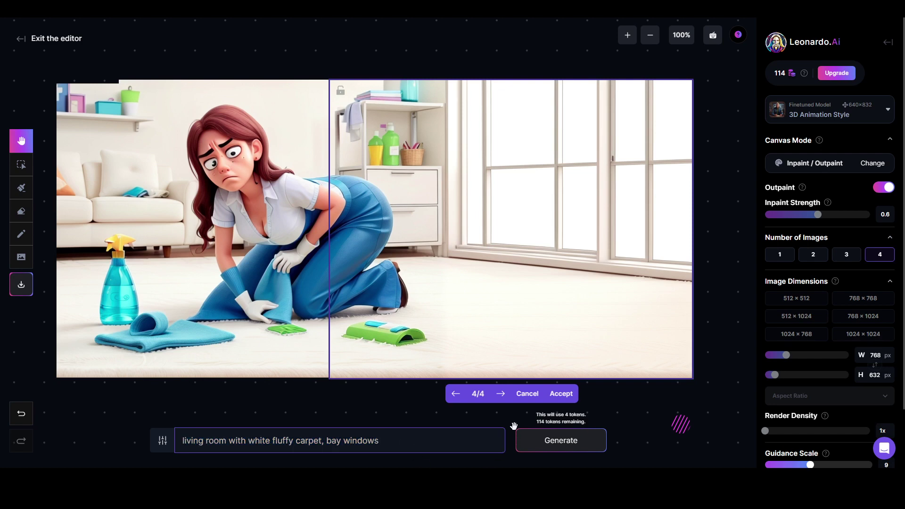
Return to the sofa-and-bay-windows variant and accept it onto the canvas
left_click(455, 395)
left_click(455, 394)
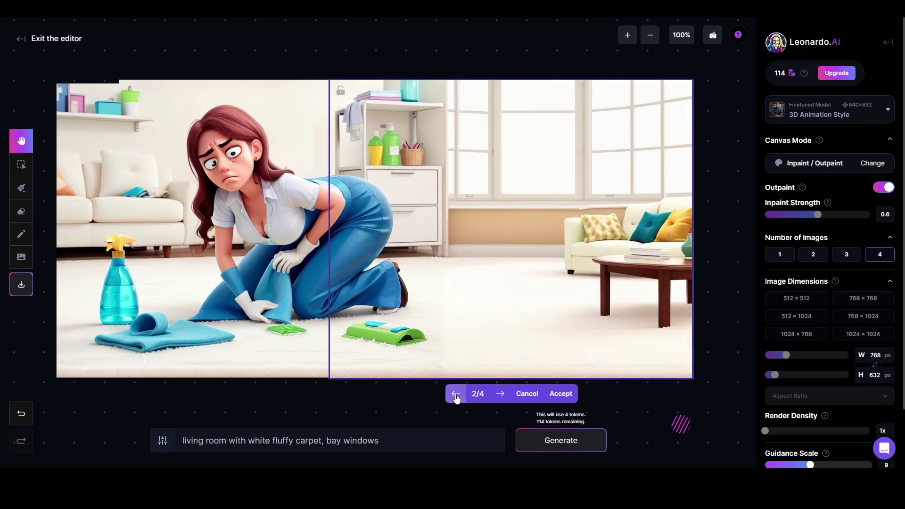
left_click(455, 394)
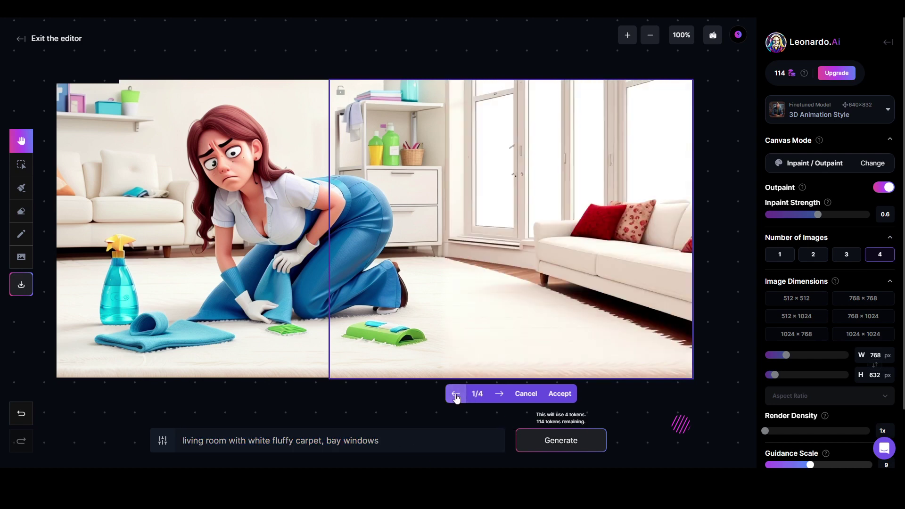
left_click(500, 394)
left_click(500, 394)
left_click(500, 394)
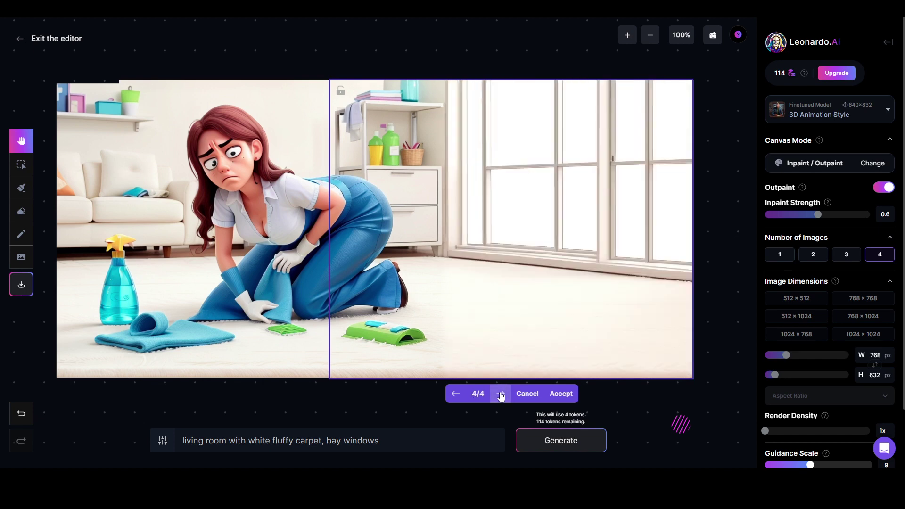
left_click(455, 394)
left_click(456, 394)
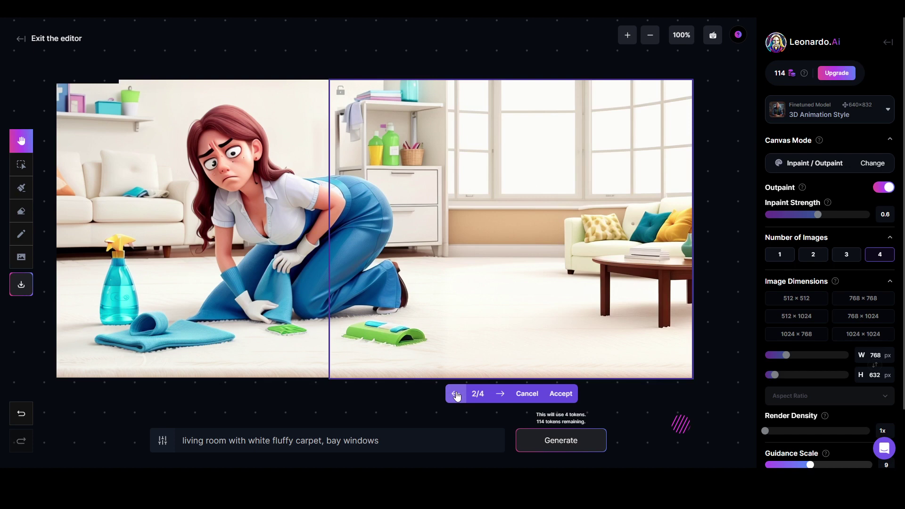
left_click(455, 394)
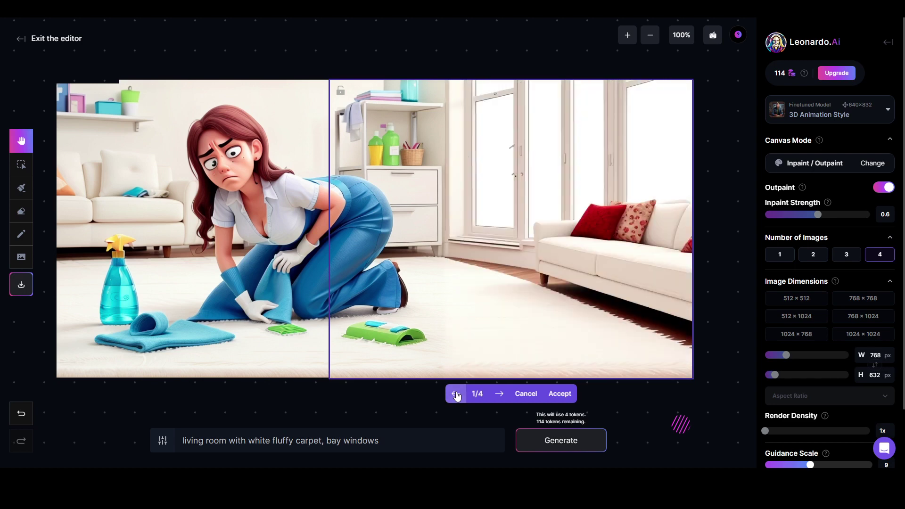
left_click(560, 394)
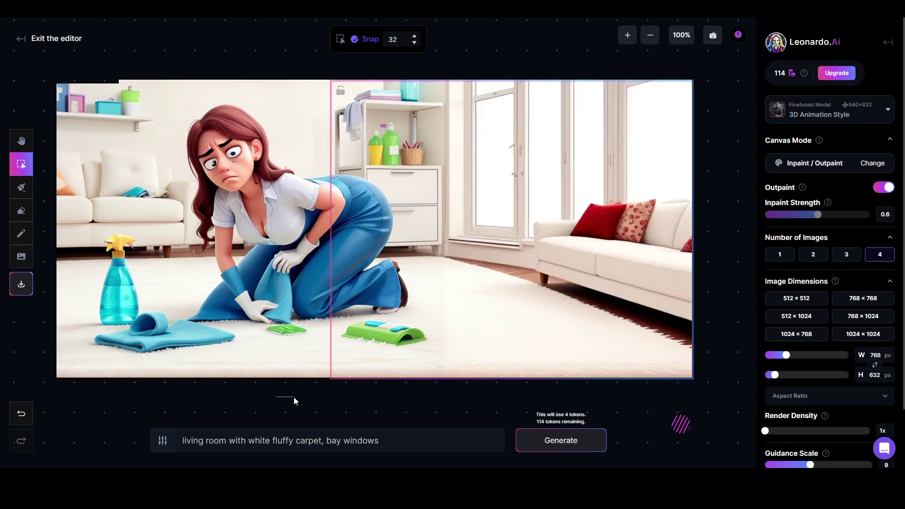
Move the generation frame left over the kneeling cleaning lady
left_click(21, 141)
left_click_drag(152, 87, 163, 96)
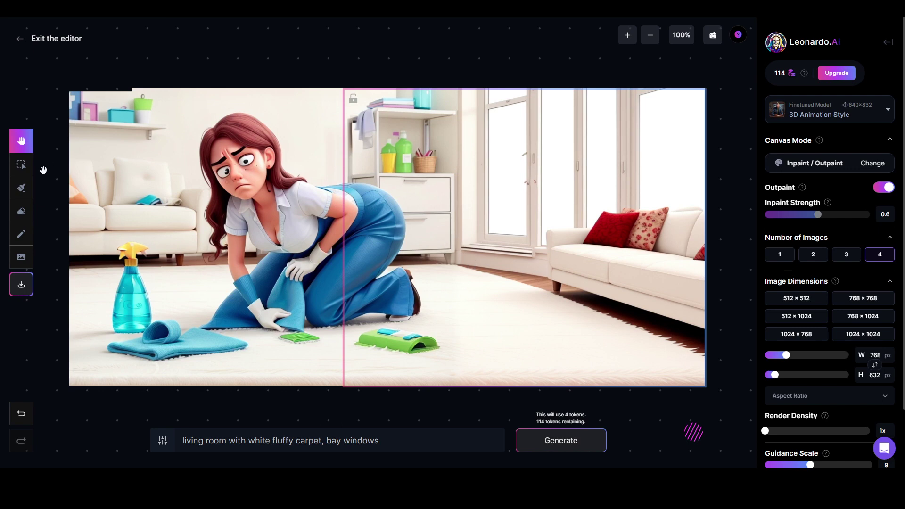
left_click(21, 163)
left_click_drag(225, 200, 180, 228)
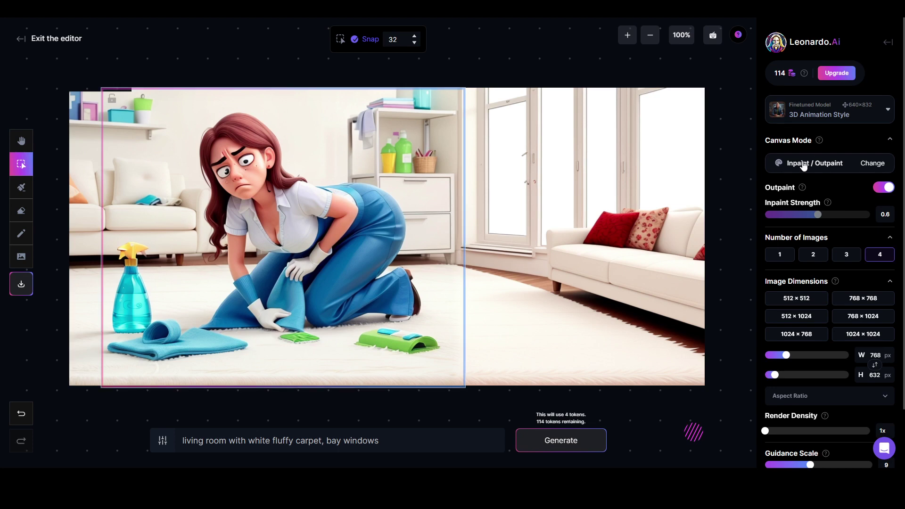
Switch the canvas mode to Sketch2Img
left_click(875, 165)
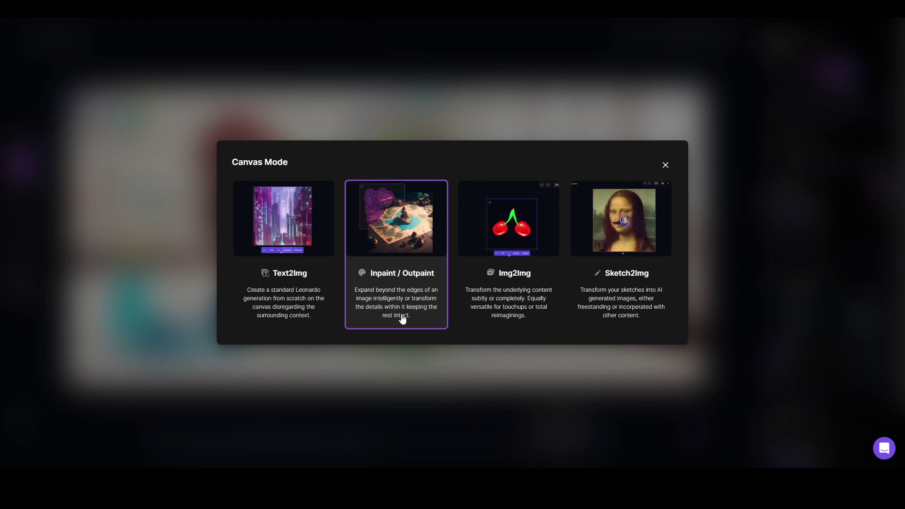
left_click(520, 244)
left_click(877, 164)
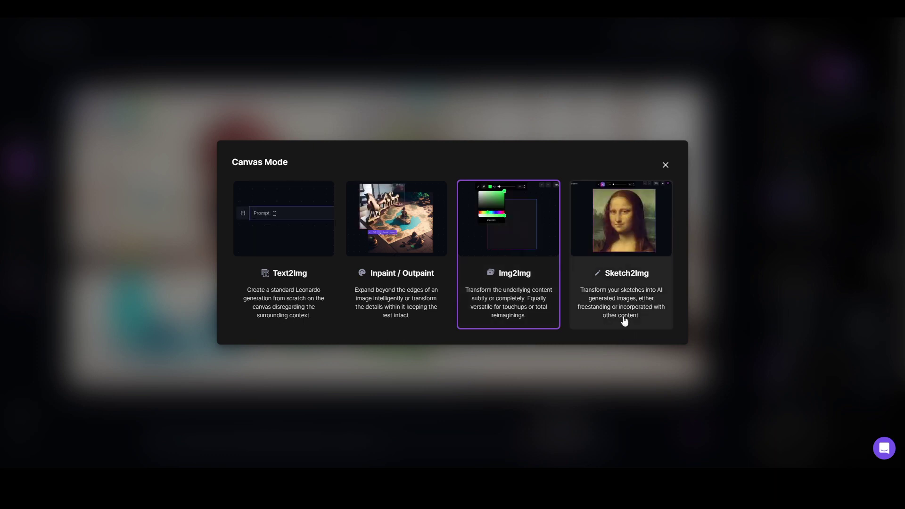
left_click(620, 279)
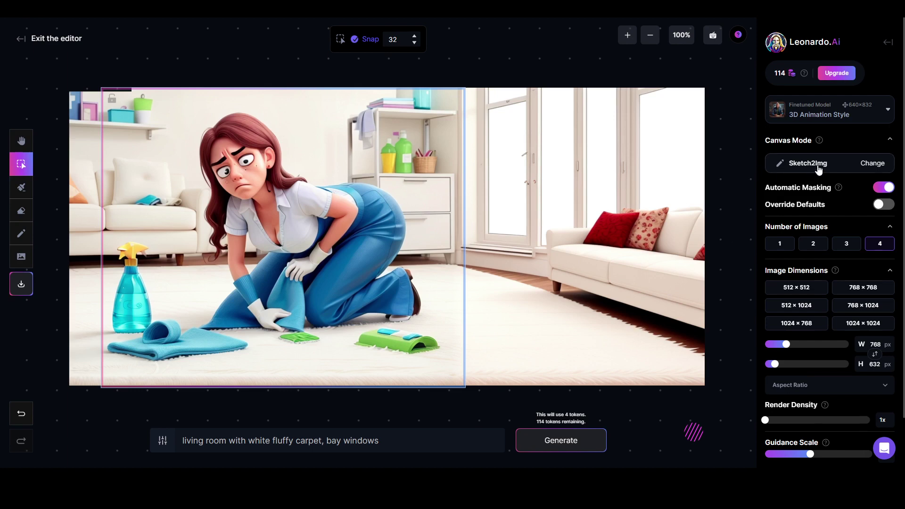
Set the Sketch brush to black (#000000) at size 18
left_click(28, 236)
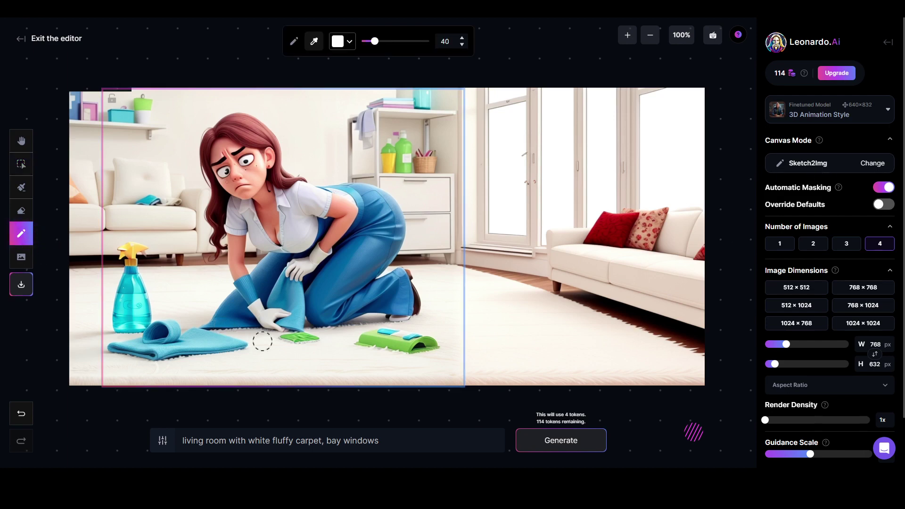
left_click(349, 43)
left_click_drag(325, 80, 298, 128)
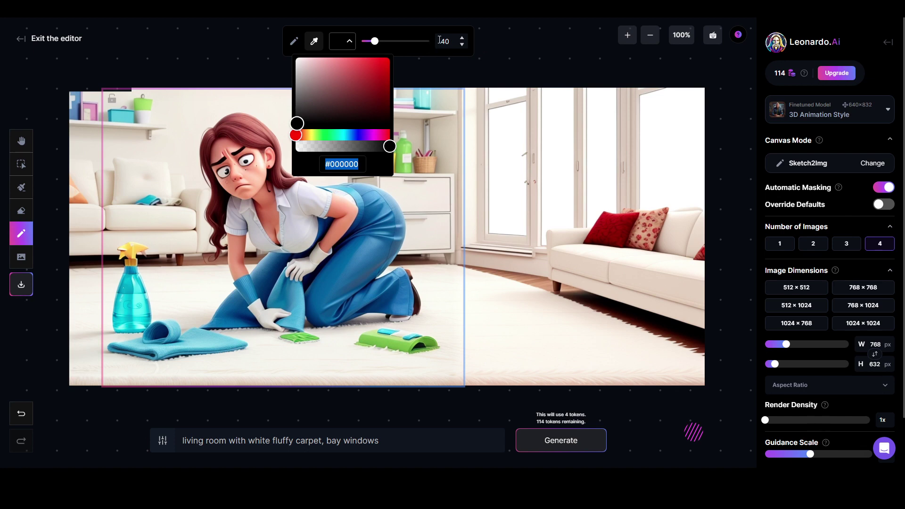
left_click_drag(375, 41, 367, 41)
left_click(349, 42)
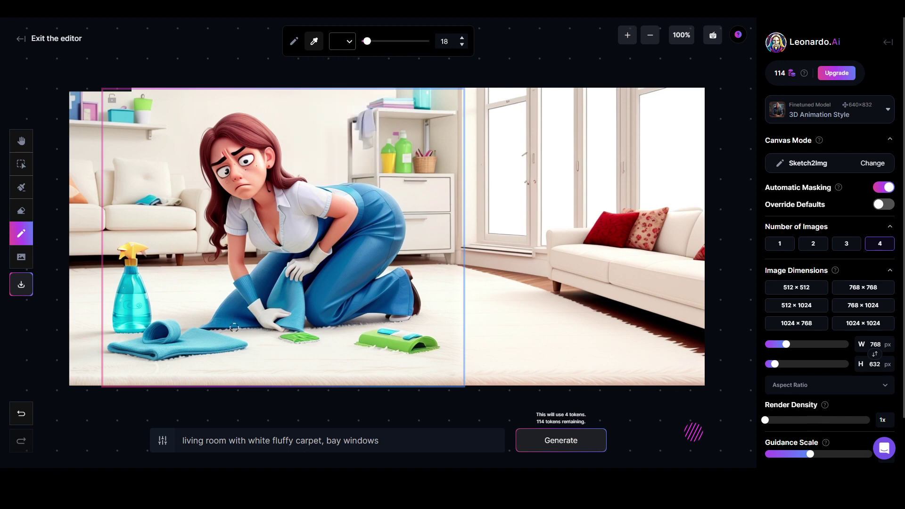
Paint a black blob on the white carpet below the cleaning lady's gloved hand
left_click(260, 334)
mouse_move(259, 334)
left_mouse_down()
mouse_move(307, 352)
mouse_move(250, 336)
mouse_move(261, 349)
mouse_move(247, 357)
mouse_move(293, 359)
mouse_move(265, 355)
mouse_move(281, 353)
mouse_move(302, 364)
mouse_move(274, 366)
mouse_move(306, 369)
left_mouse_up()
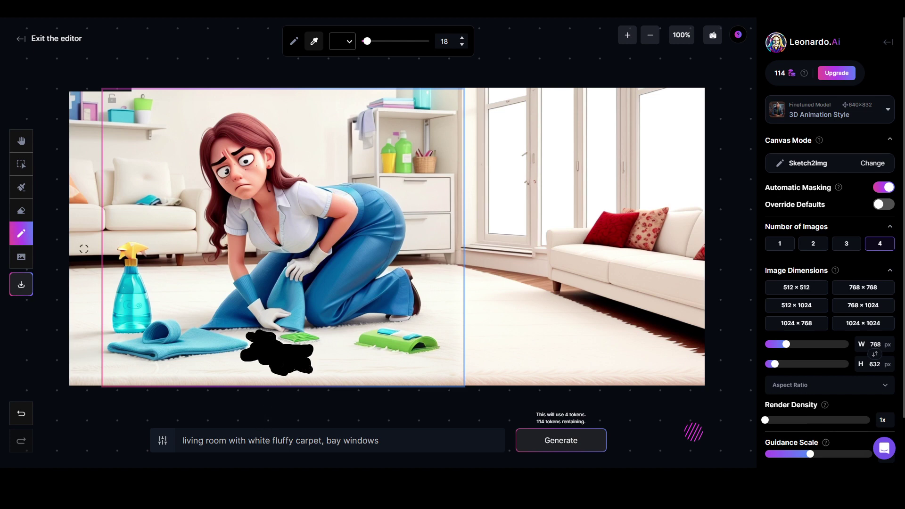
left_click(20, 163)
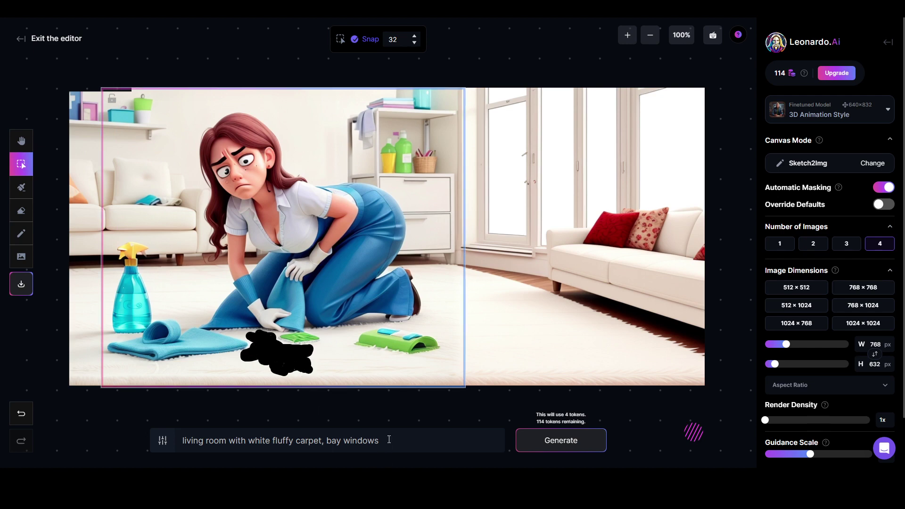
left_click_drag(381, 440, 136, 443)
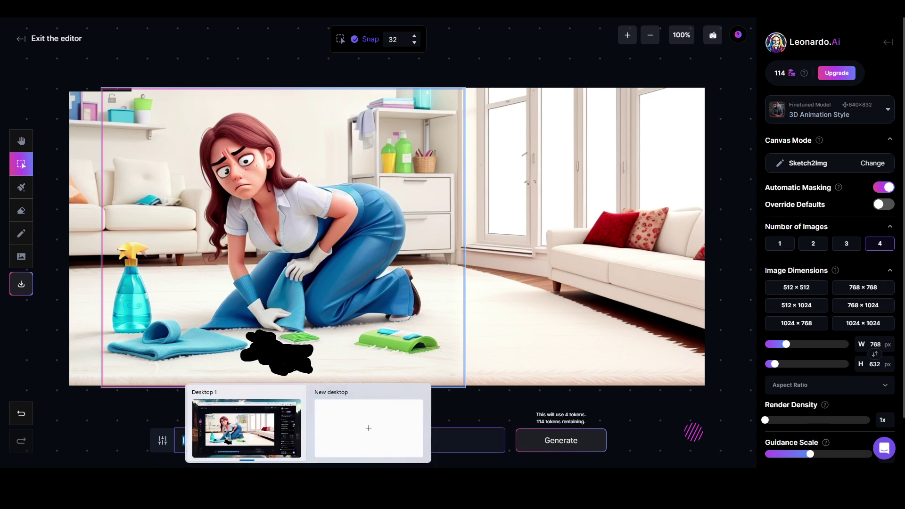
Change the prompt to 'oil stain on a white carpet' and generate four Sketch2Img previews
type("oil stain")
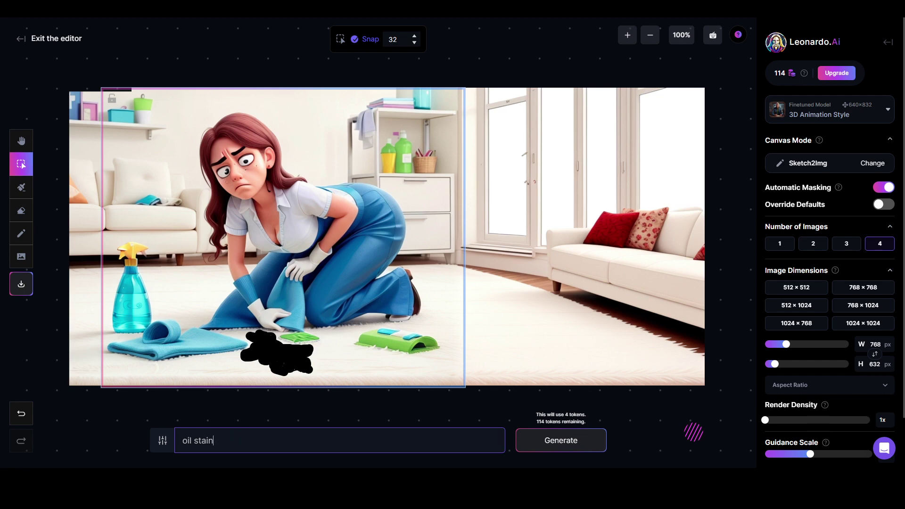
type(" on a white carpet")
left_click(556, 443)
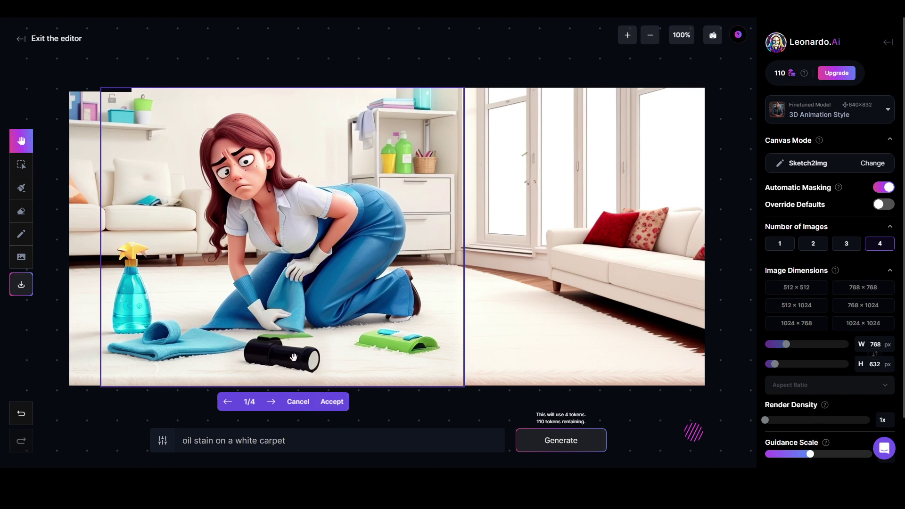
Compare the four 'oil stain on a white carpet' variants, then discard all of them
left_click(272, 402)
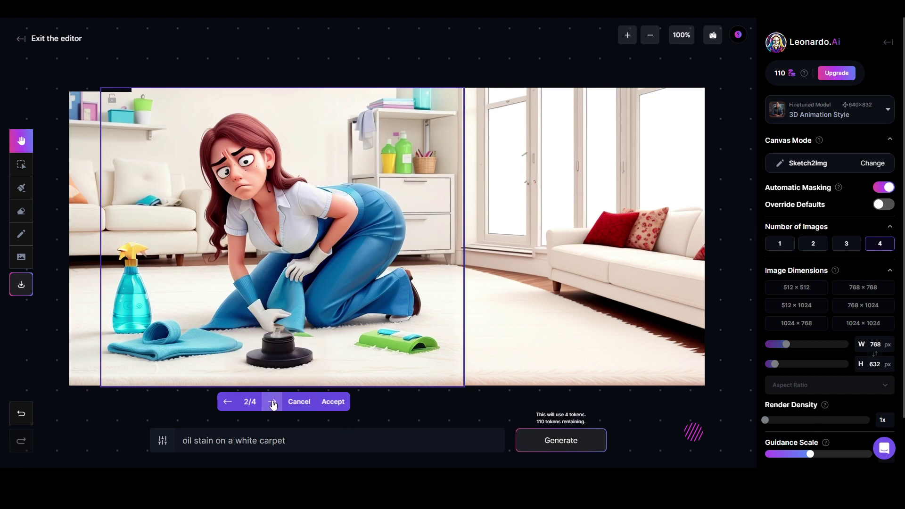
left_click(273, 403)
left_click(273, 403)
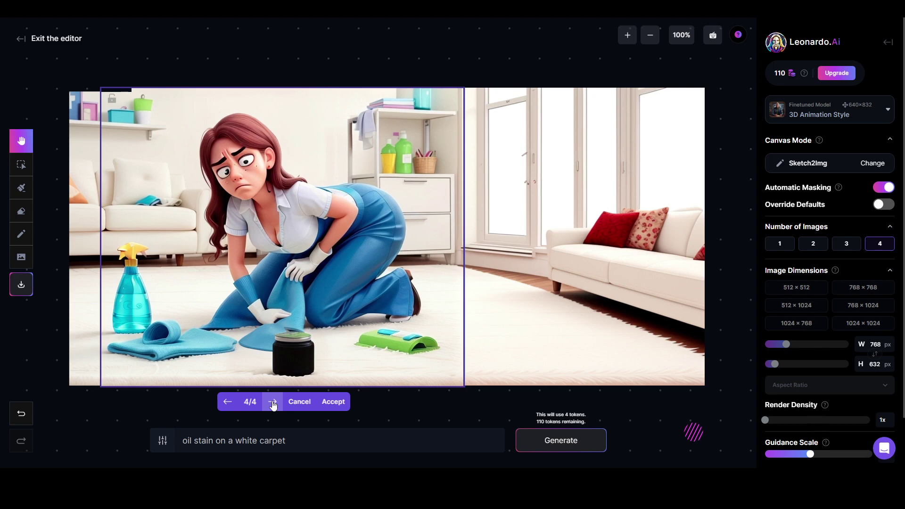
left_click(227, 404)
left_click(227, 403)
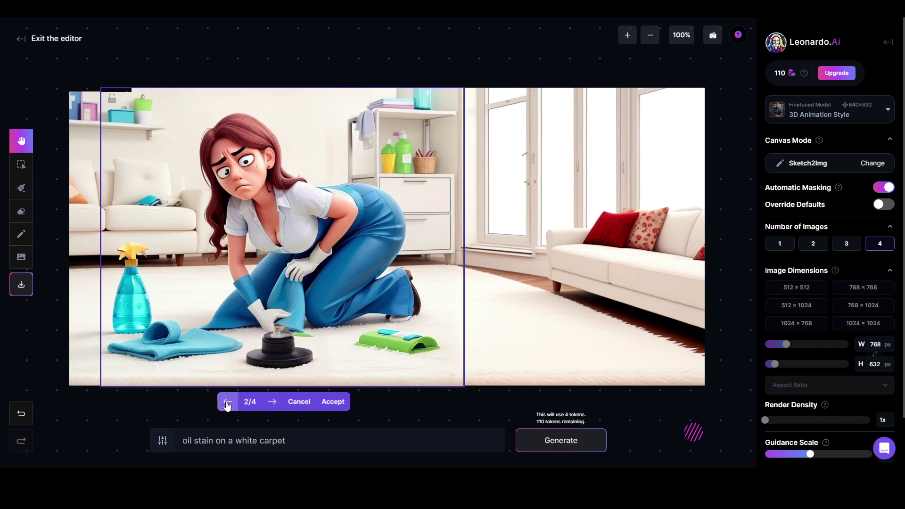
left_click(227, 403)
left_click(227, 403)
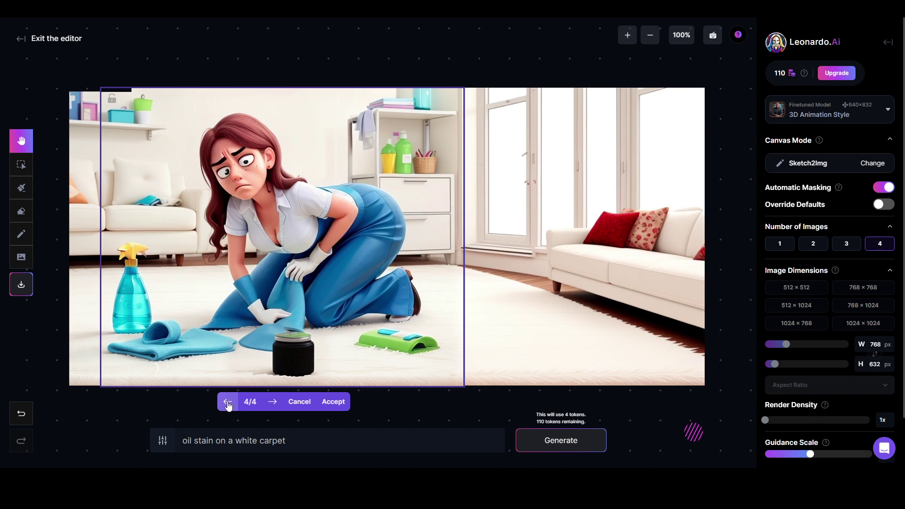
left_click(272, 403)
left_click(271, 403)
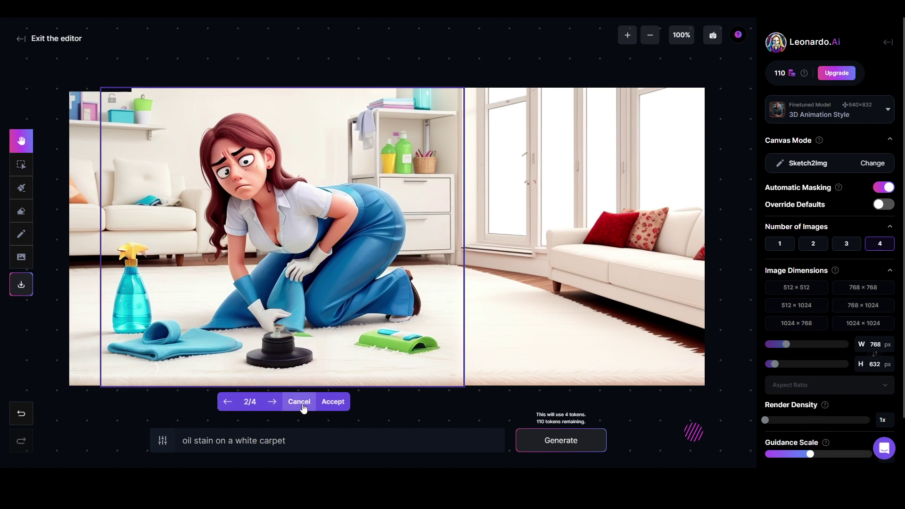
left_click(272, 403)
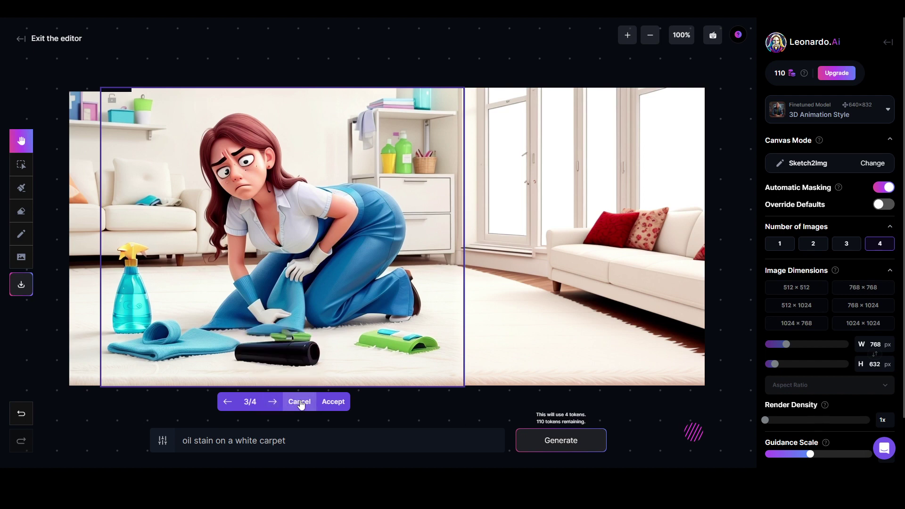
left_click(299, 402)
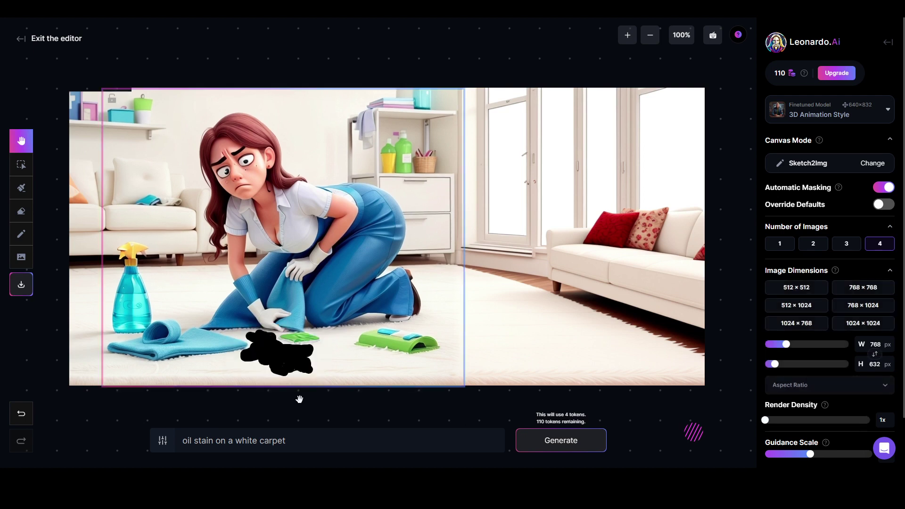
Undo the sketch blob and switch to Inpaint / Outpaint, outpaint off, strength 0.66
left_click(17, 417)
left_click(21, 419)
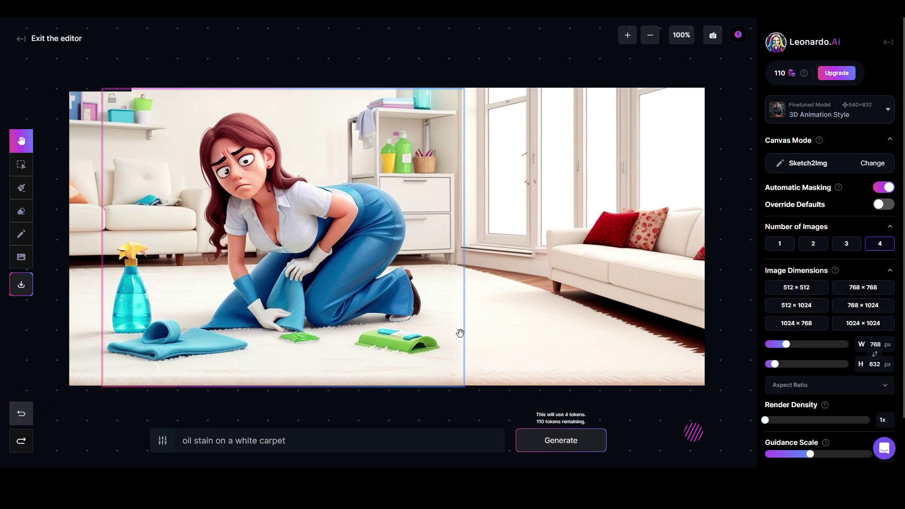
left_click(851, 162)
left_click(425, 257)
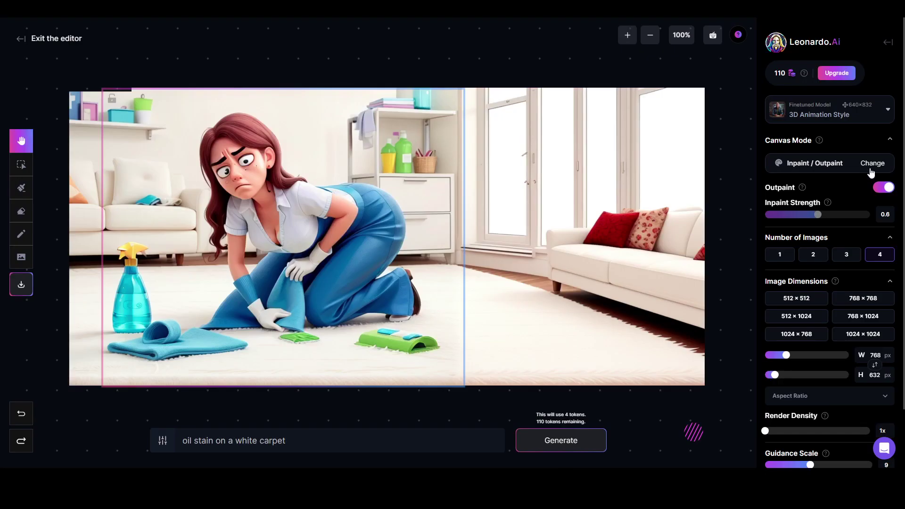
left_click(883, 187)
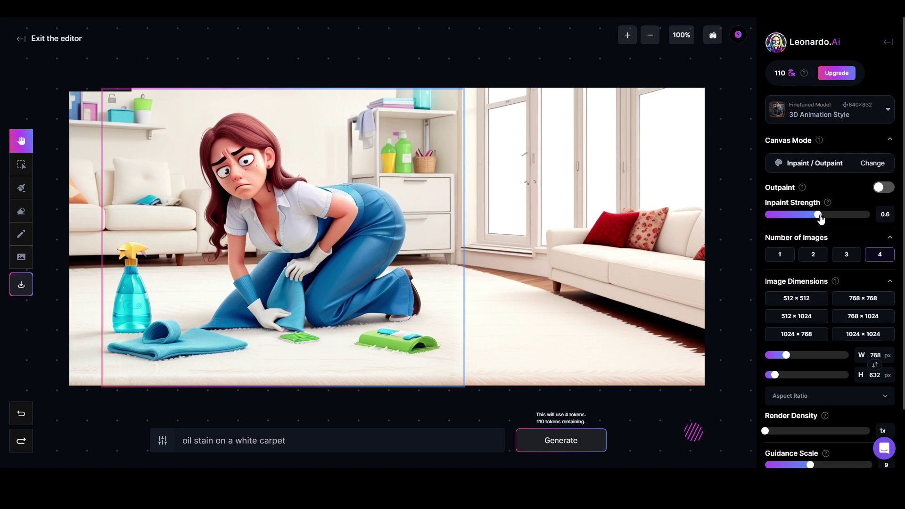
mouse_move(827, 203)
left_click_drag(820, 217, 825, 217)
Paint a wide inpaint mask over the carpet below the woman with an enlarged brush
left_click(21, 187)
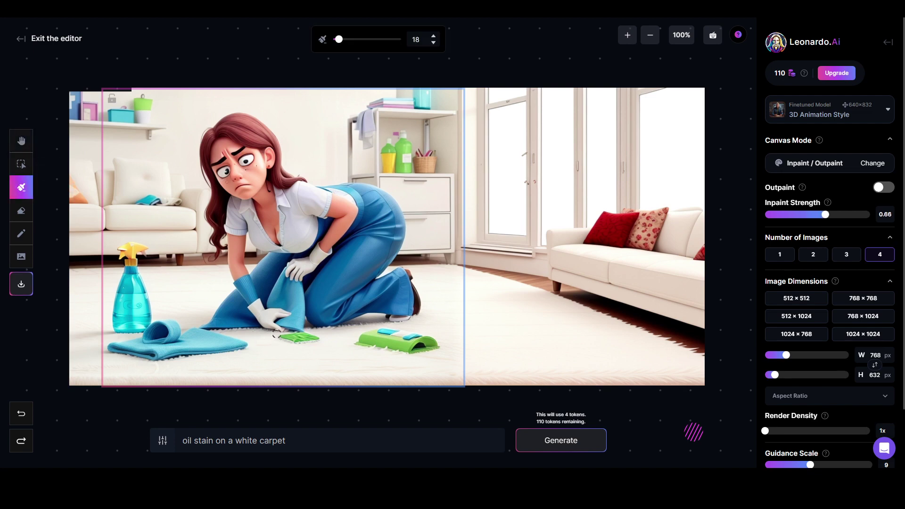
left_click_drag(339, 39, 351, 39)
mouse_move(274, 346)
left_mouse_down()
mouse_move(228, 356)
mouse_move(305, 368)
mouse_move(290, 355)
mouse_move(316, 350)
mouse_move(322, 361)
mouse_move(318, 370)
mouse_move(227, 366)
mouse_move(236, 339)
mouse_move(310, 348)
mouse_move(316, 341)
mouse_move(307, 368)
mouse_move(259, 374)
left_mouse_up()
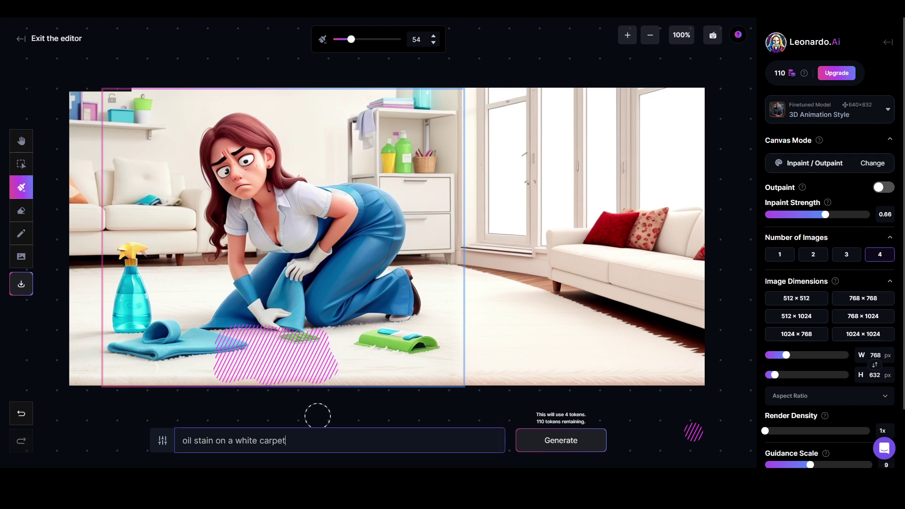
left_click(587, 445)
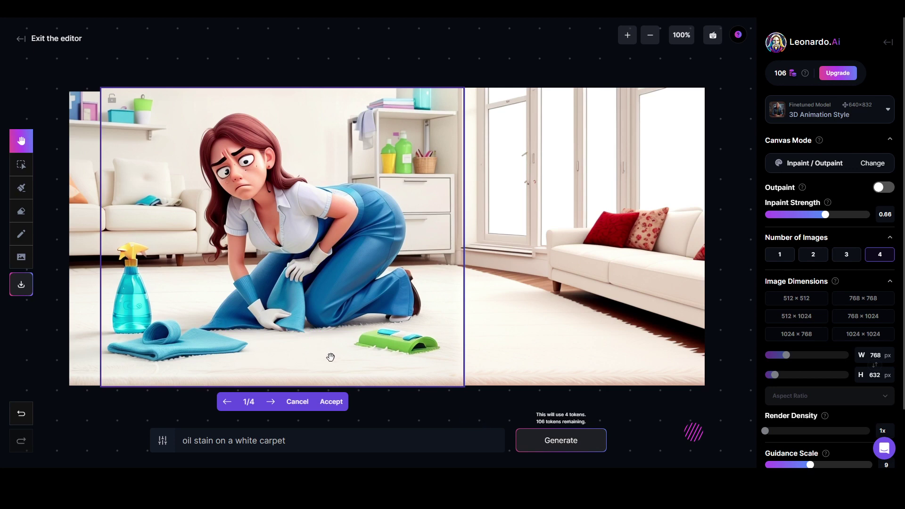
left_click(272, 401)
left_click(271, 402)
left_click(272, 401)
left_click(271, 402)
left_click(272, 402)
left_click(271, 401)
left_click(271, 401)
left_click(272, 402)
left_click(272, 402)
left_click(272, 402)
left_click(271, 401)
left_click(271, 402)
left_click(272, 401)
left_click(298, 402)
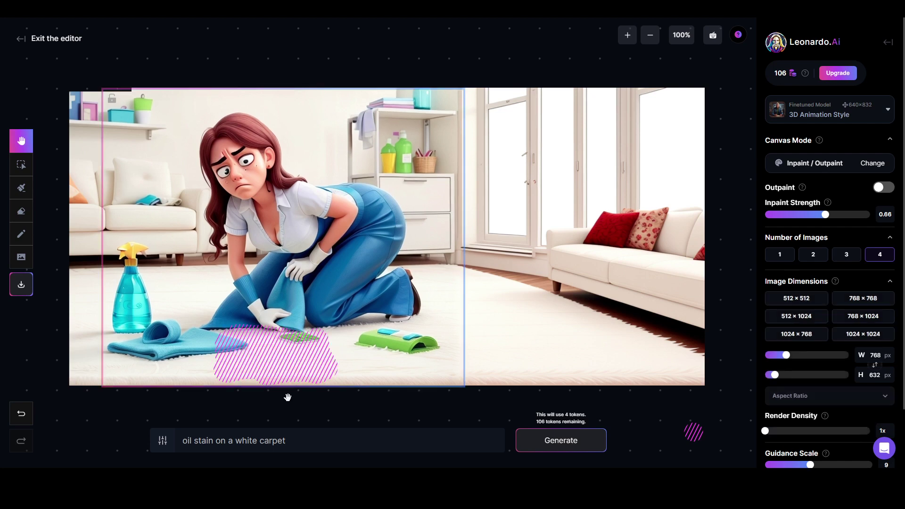
left_click(25, 231)
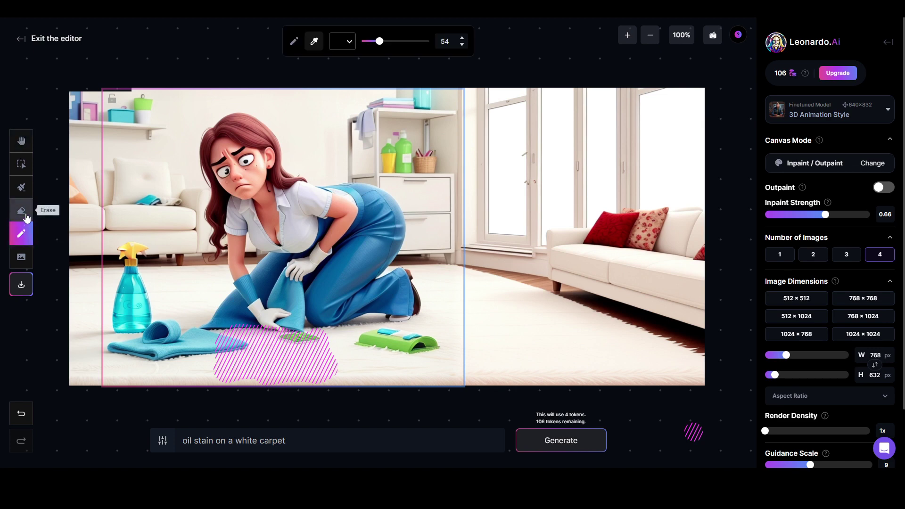
Change the prompt to 'black oil stain on a white carpet' and generate inpaint results
left_click(21, 164)
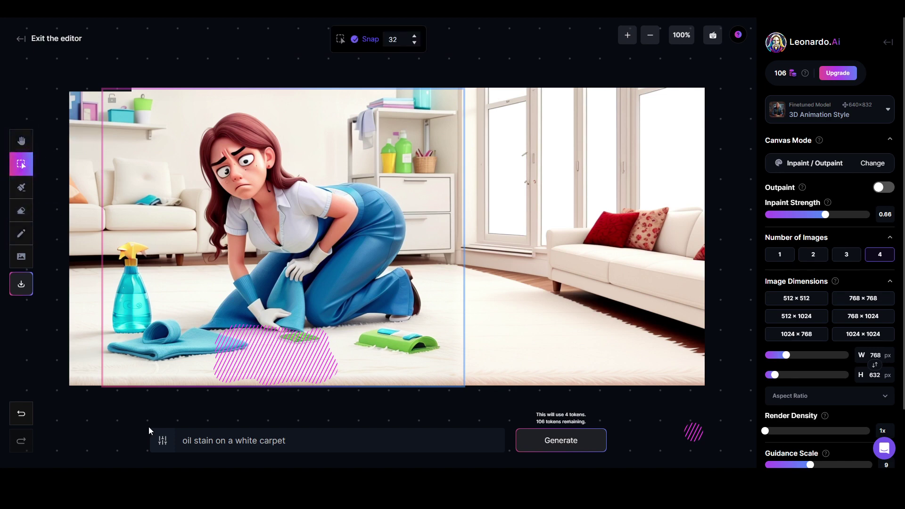
left_click(184, 444)
type("black")
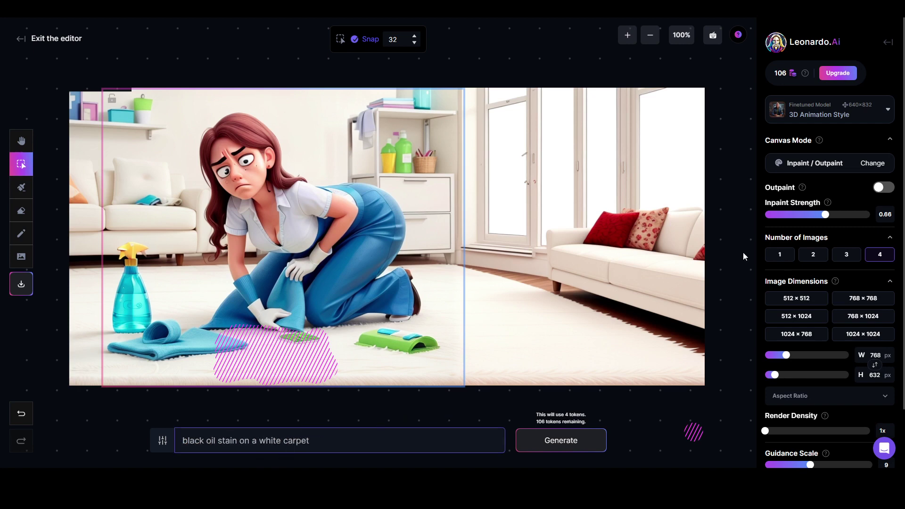
mouse_move(827, 204)
left_click(534, 442)
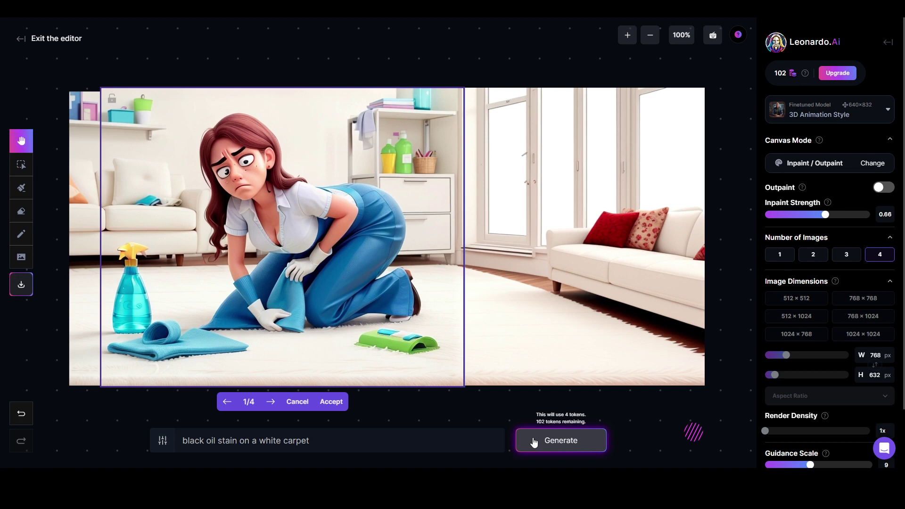
Browse the four black oil stain results and discard them
left_click(271, 402)
left_click(270, 402)
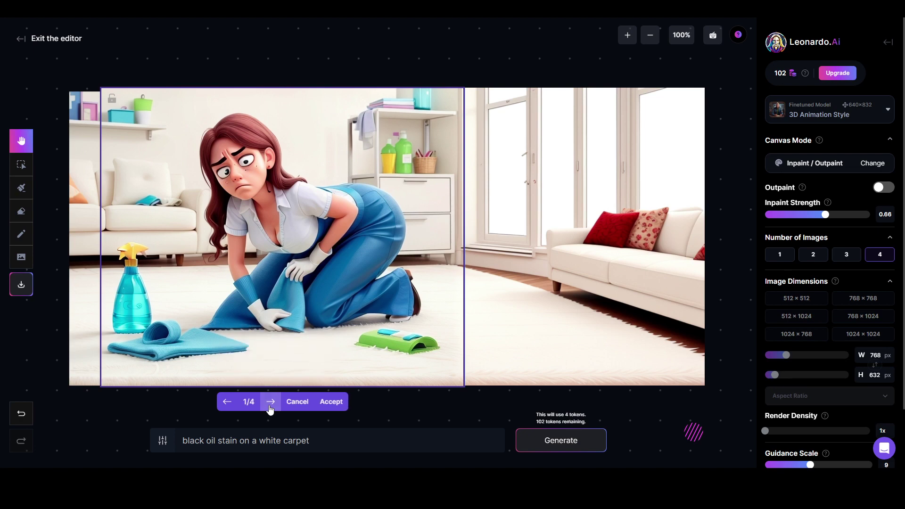
left_click(271, 402)
left_click(270, 402)
left_click(270, 403)
left_click(270, 403)
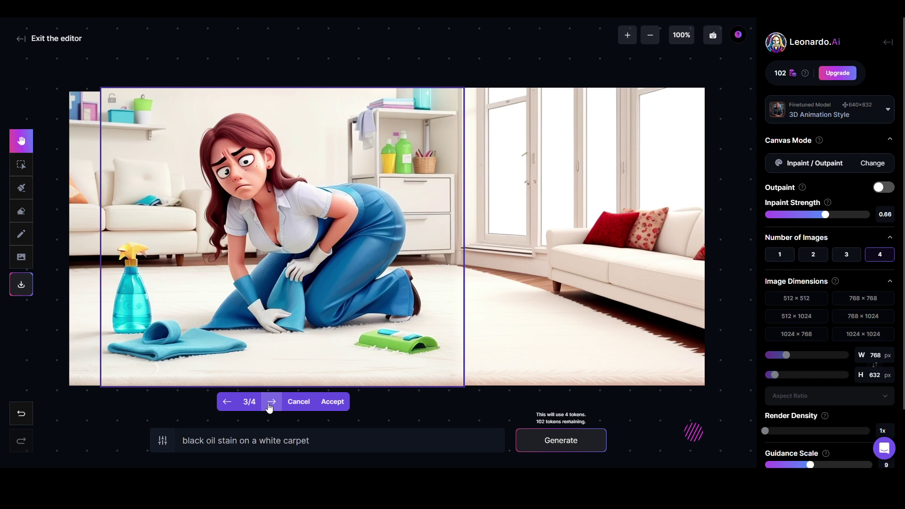
left_click(298, 401)
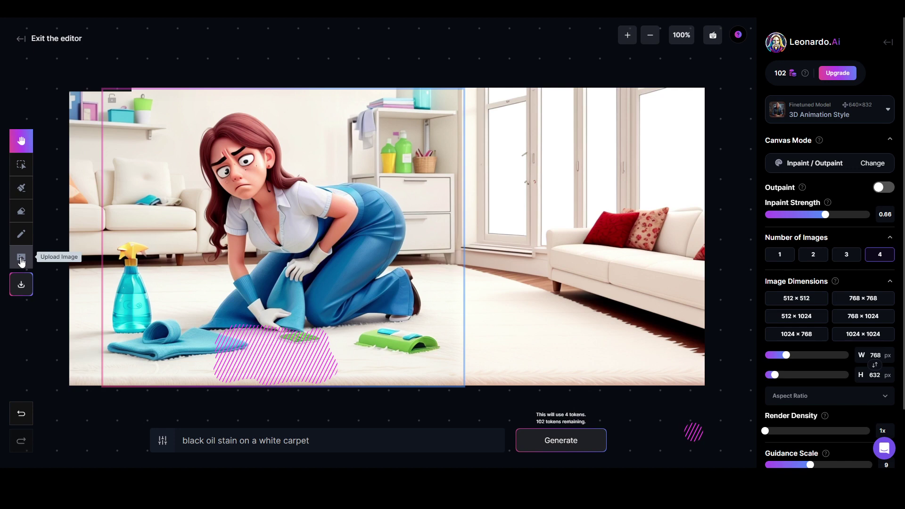
Reposition the generation frame slightly right so it covers the woman and the mask
left_click(21, 164)
left_click_drag(187, 189, 431, 195)
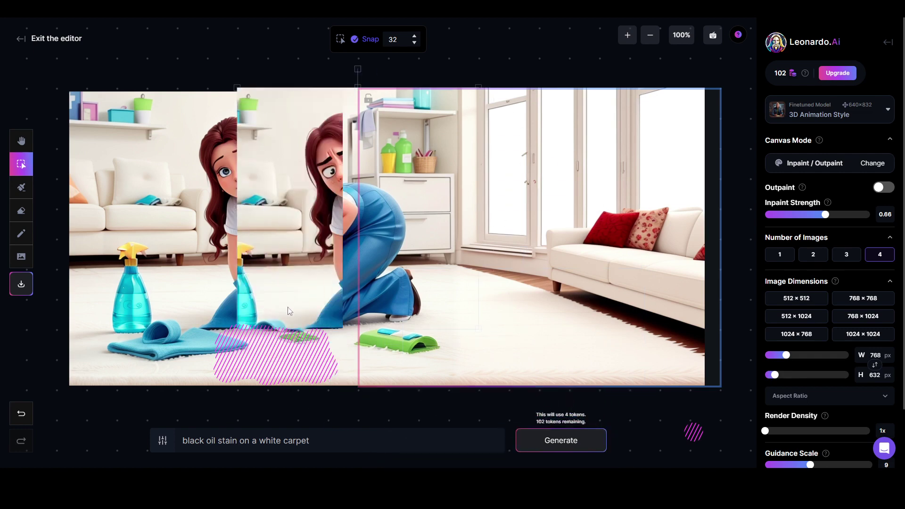
left_click_drag(224, 310, 184, 310)
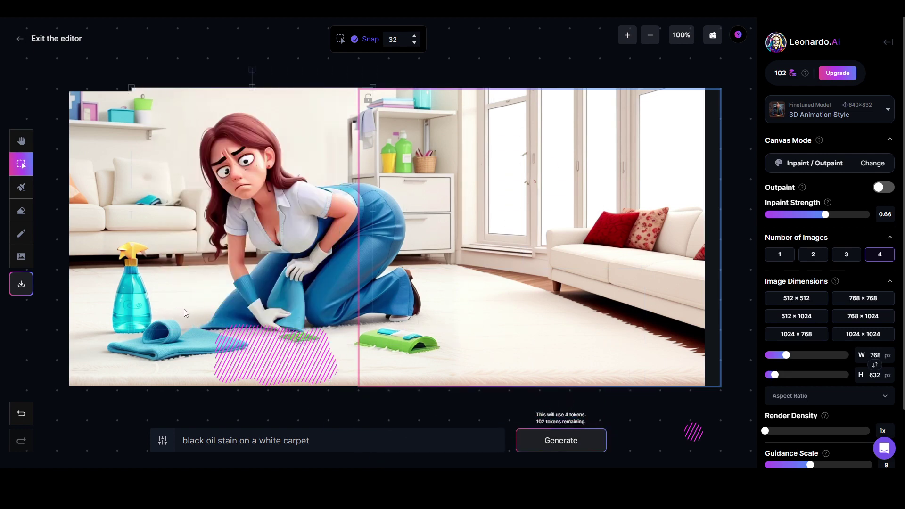
left_click(83, 311)
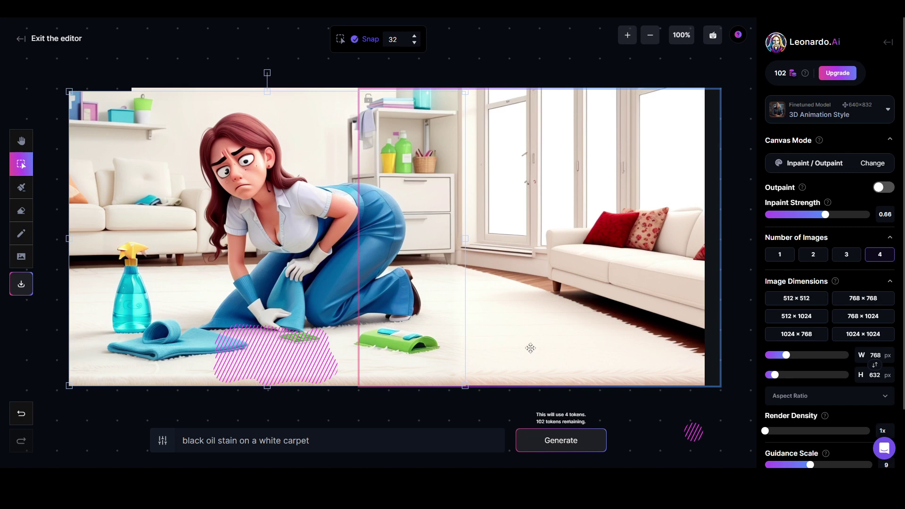
left_click_drag(622, 313, 382, 320)
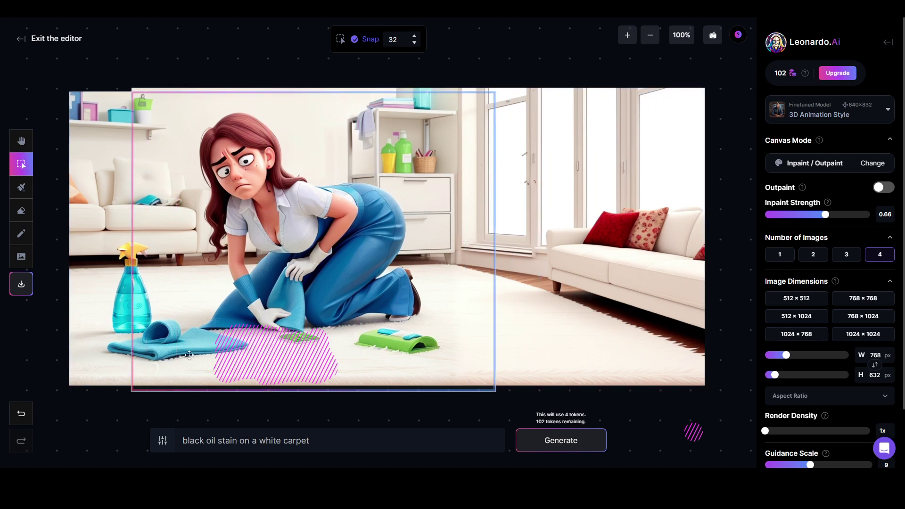
left_click(99, 373)
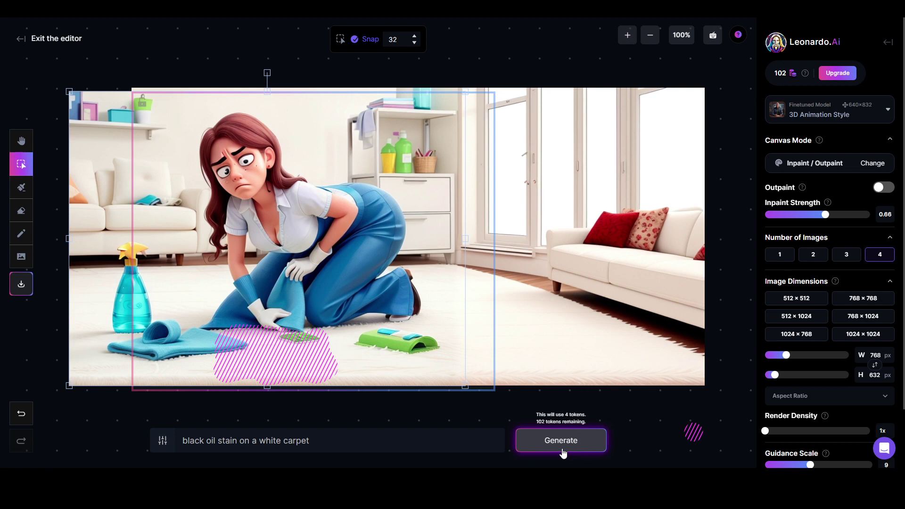
Trim the prompt to 'black oil stain', generate, browse the results, and discard them
left_click(241, 440)
left_click_drag(240, 440, 338, 435)
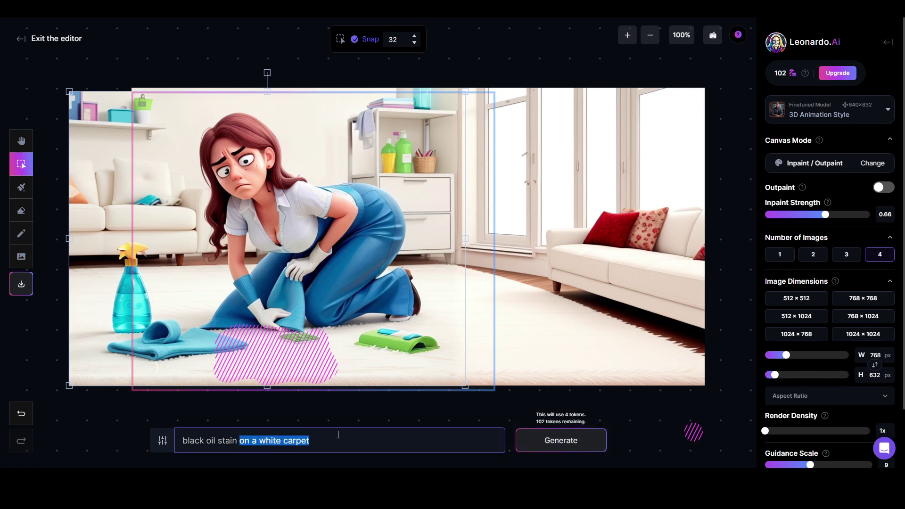
key("BackSpace")
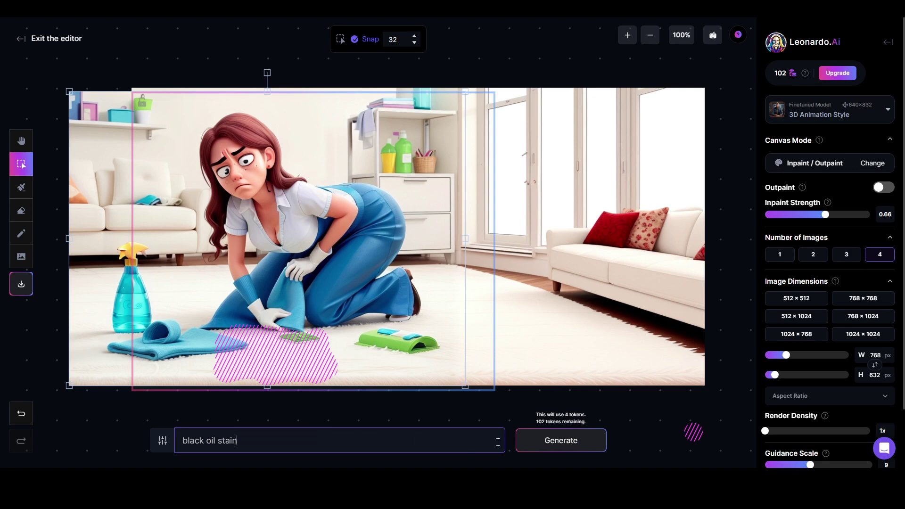
left_click(545, 443)
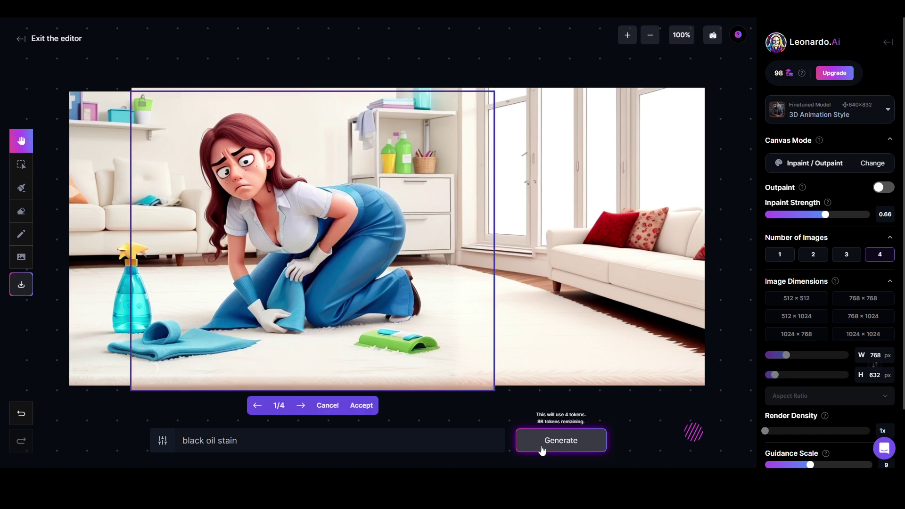
left_click(302, 406)
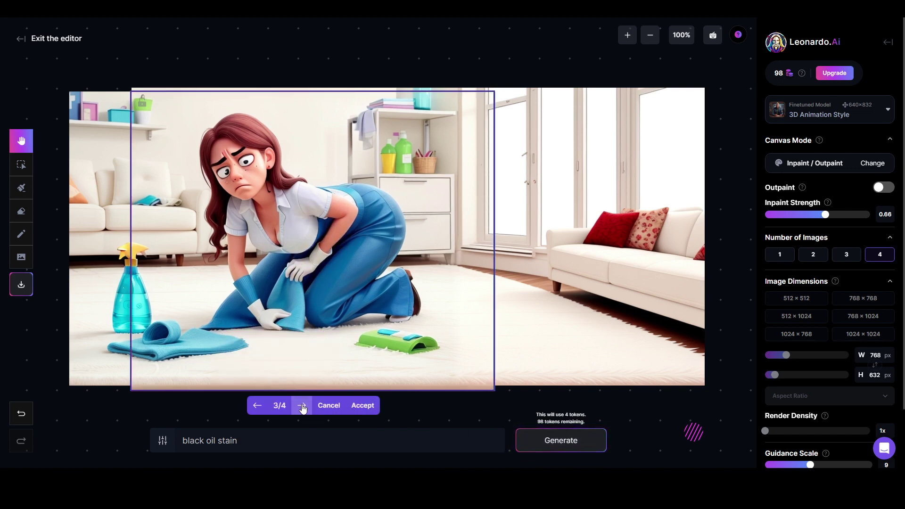
left_click(302, 406)
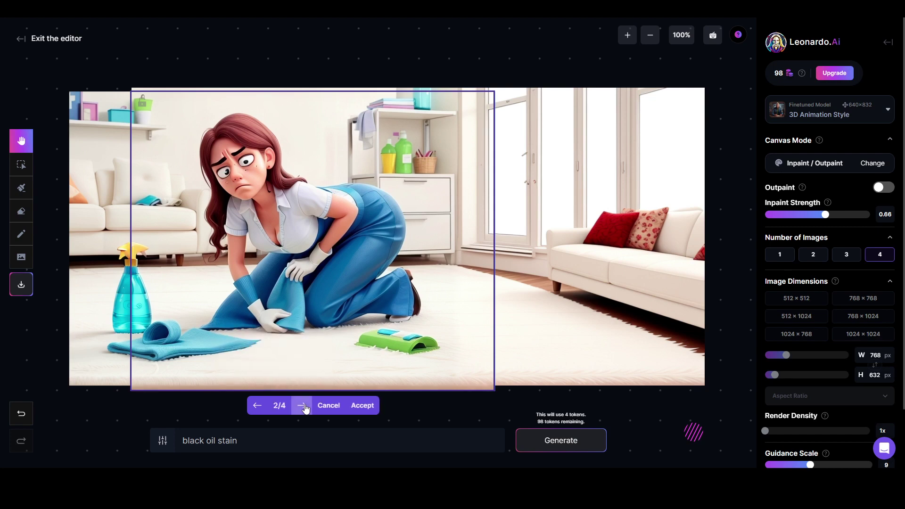
left_click(325, 404)
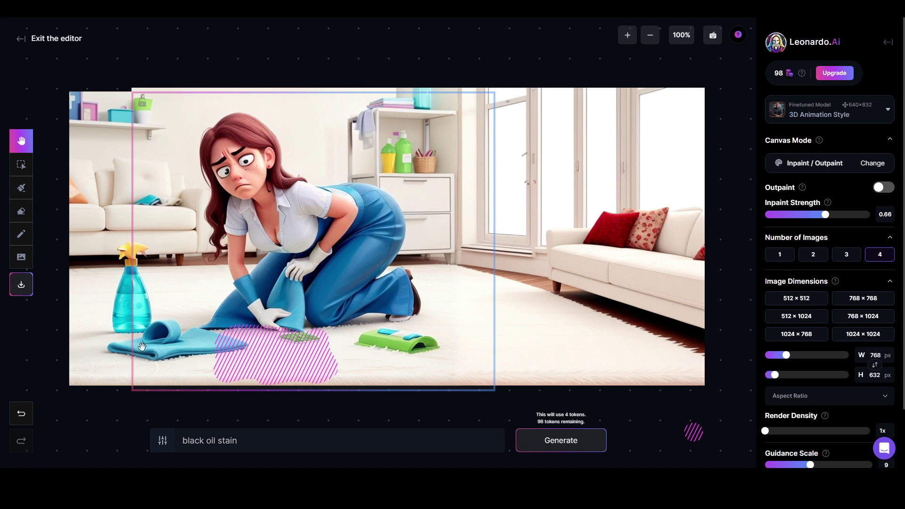
Sketch a black blob over the masked carpet and extend the prompt to 'black oil stain spilt onto white carpet'
left_click(24, 236)
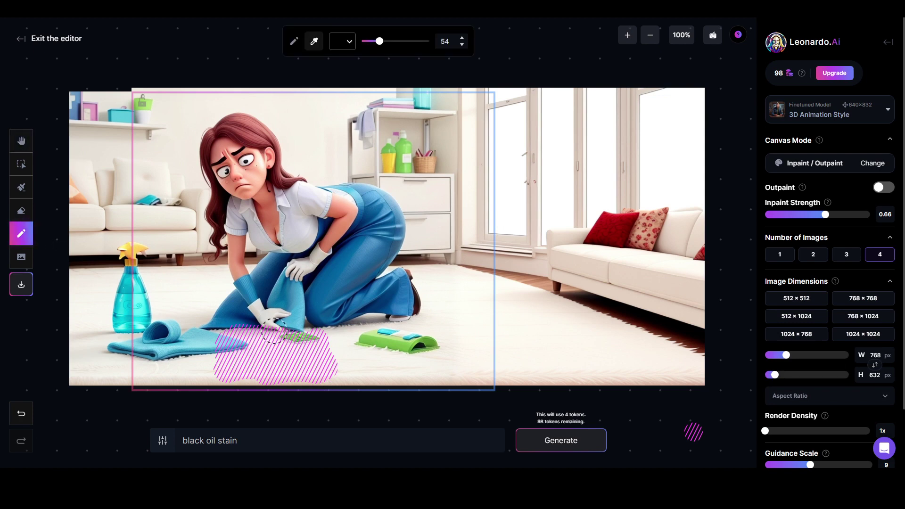
mouse_move(262, 340)
left_mouse_down()
mouse_move(243, 366)
mouse_move(311, 371)
mouse_move(293, 361)
mouse_move(314, 363)
left_mouse_up()
left_click(250, 442)
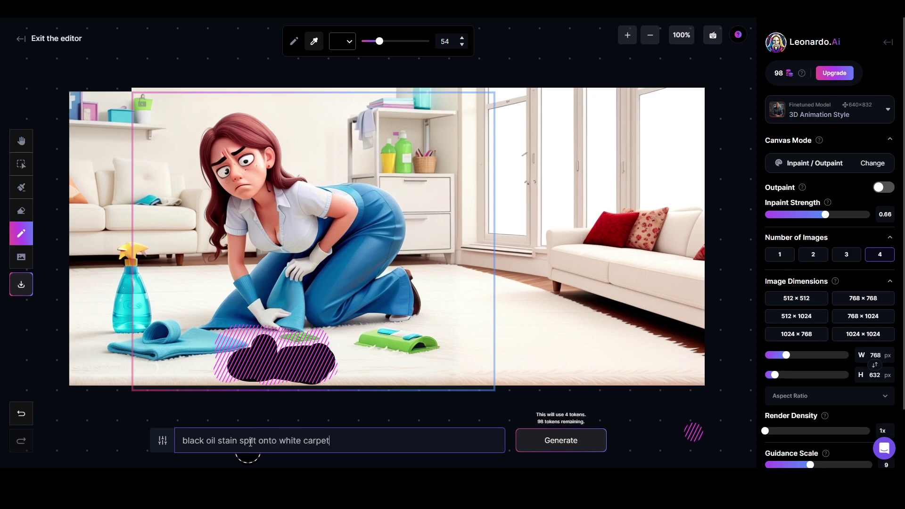
Switch to Sketch2Img with Automatic Masking off and Guidance Scale kept at 9
left_click(878, 163)
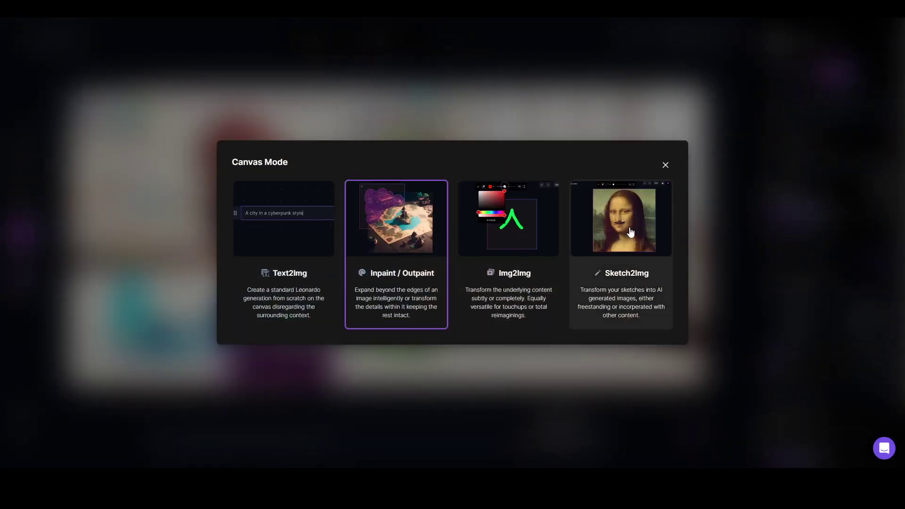
left_click(653, 231)
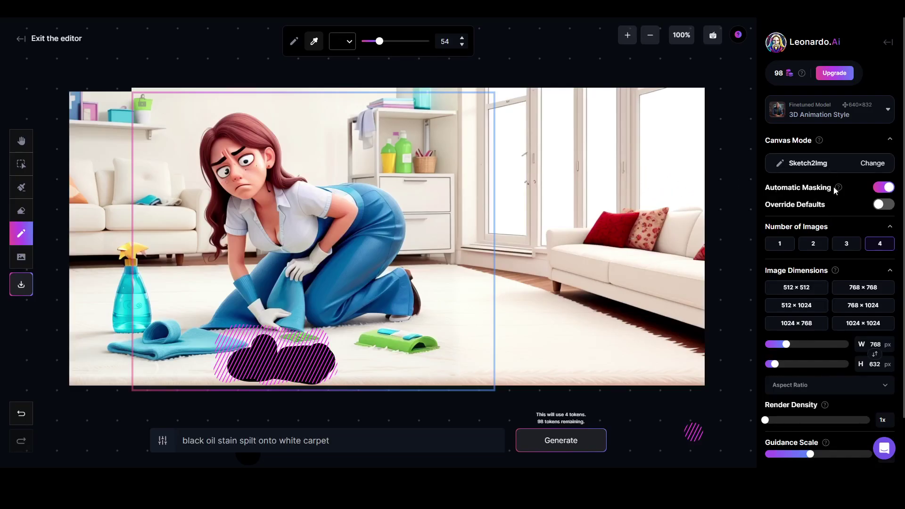
mouse_move(837, 189)
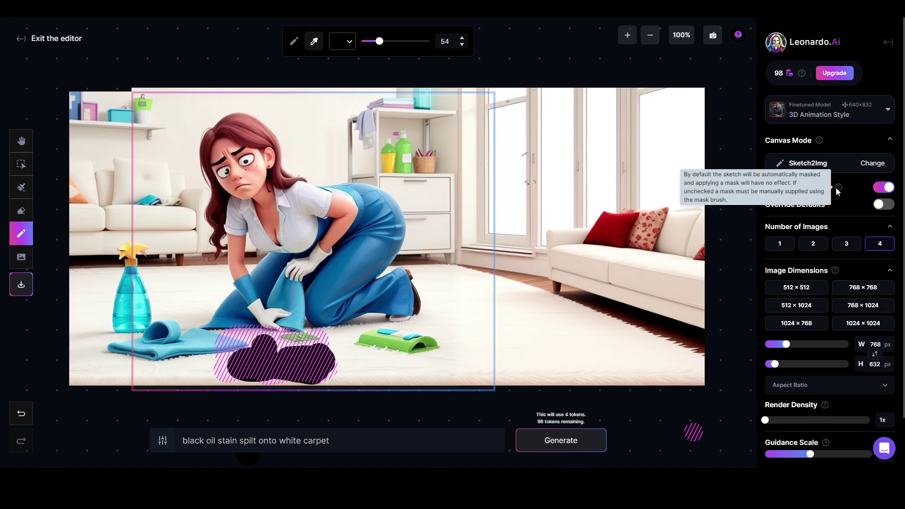
left_click(882, 188)
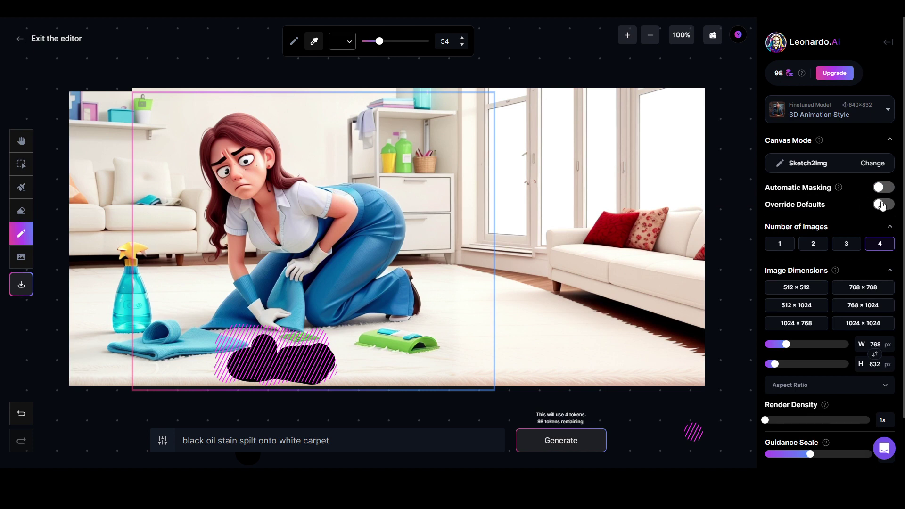
scroll(791, 396, "down", 1)
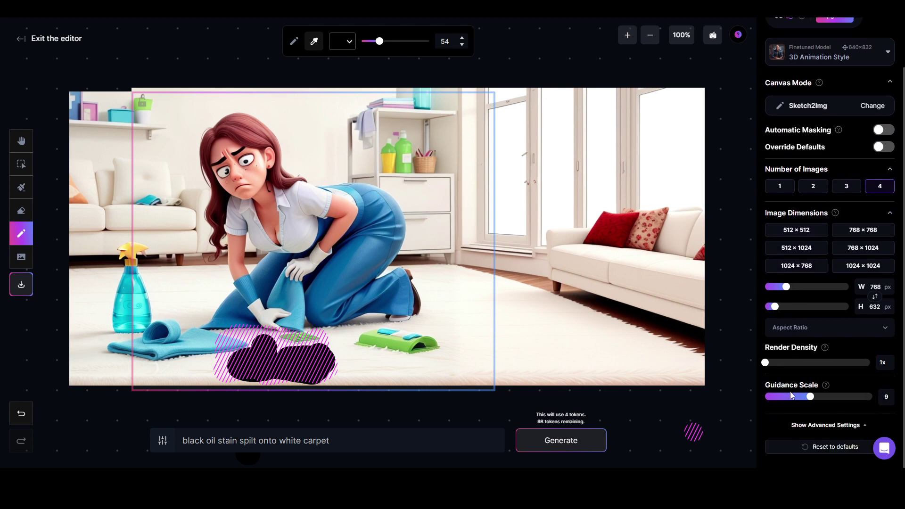
mouse_move(825, 387)
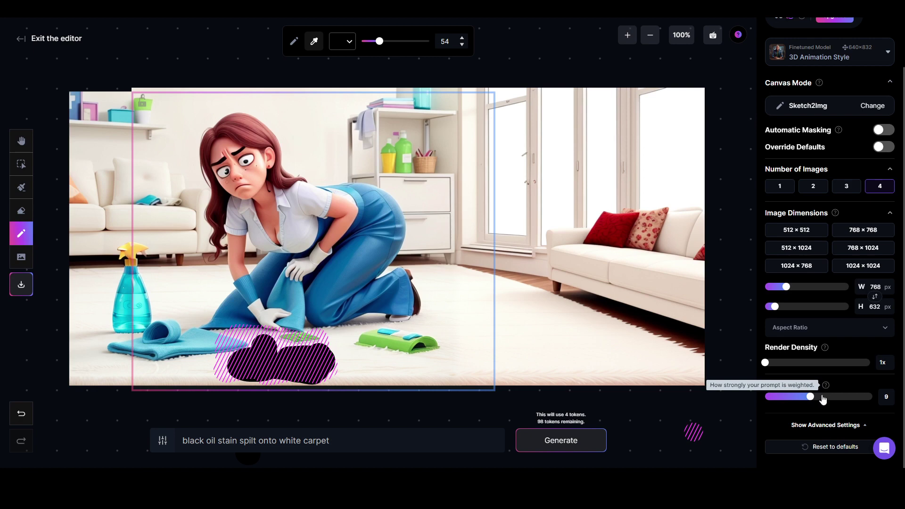
left_click_drag(819, 398, 815, 399)
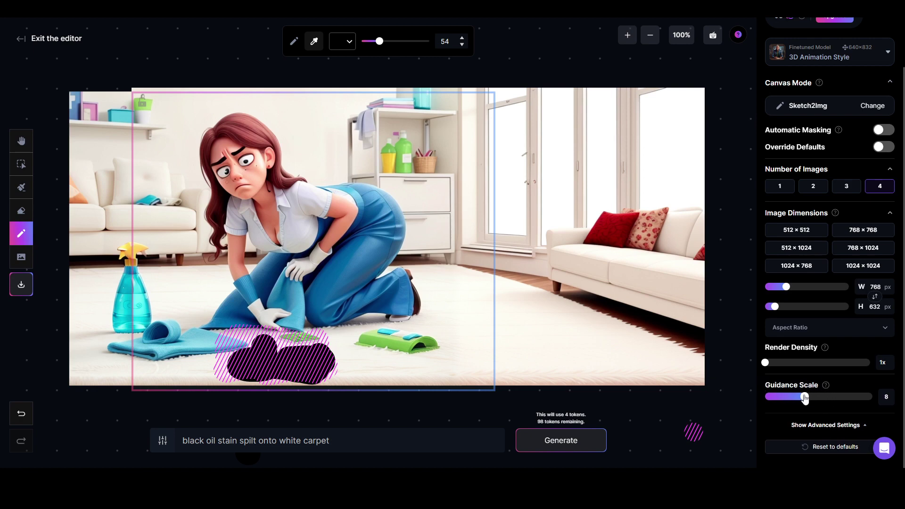
left_click_drag(805, 397, 810, 397)
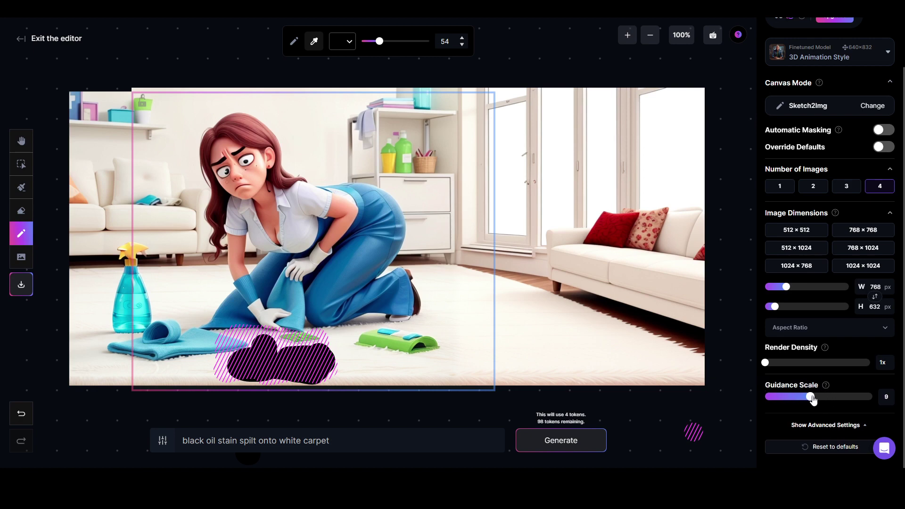
left_click(591, 447)
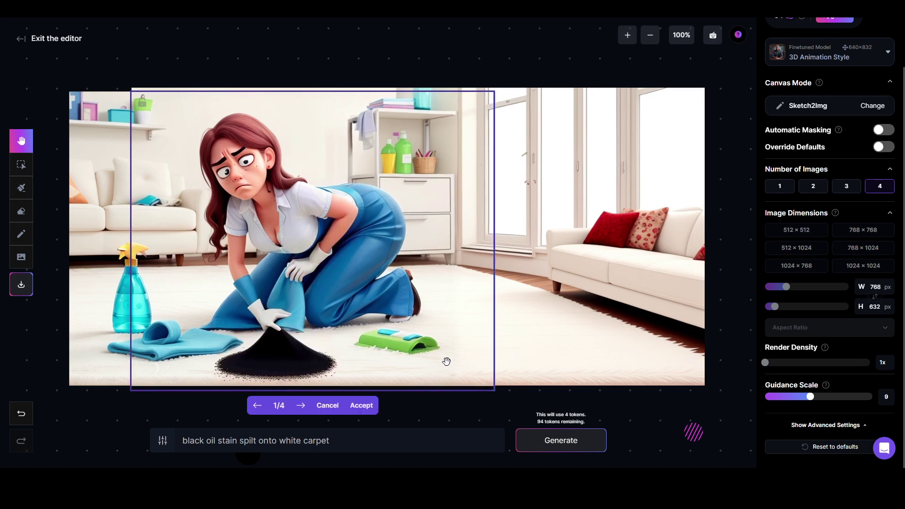
left_click(301, 412)
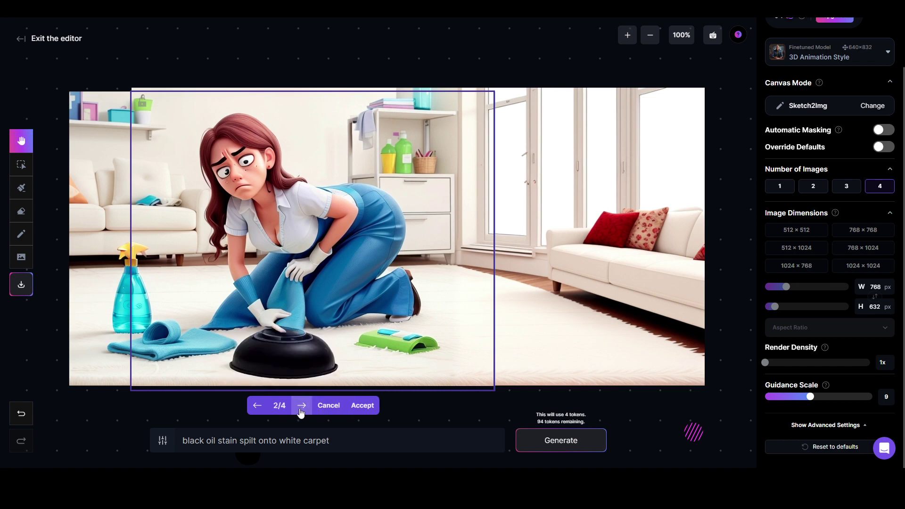
left_click(302, 412)
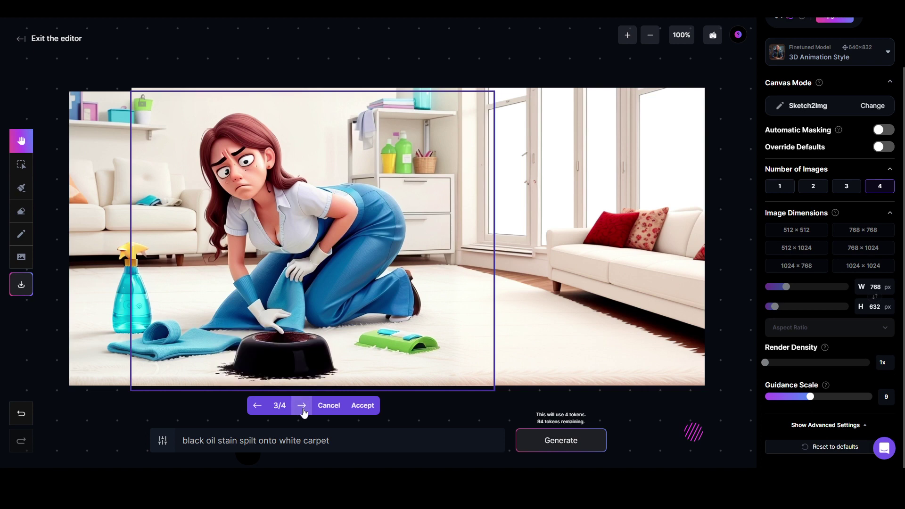
left_click(302, 412)
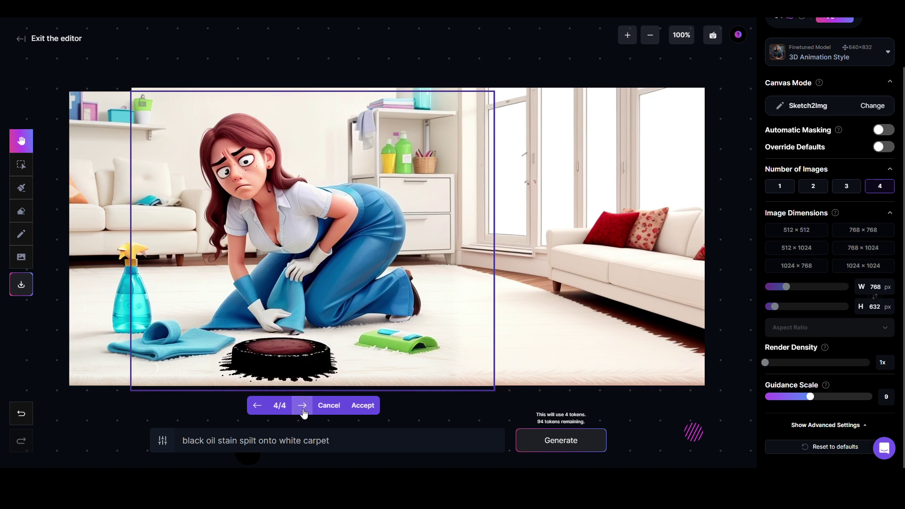
left_click(304, 414)
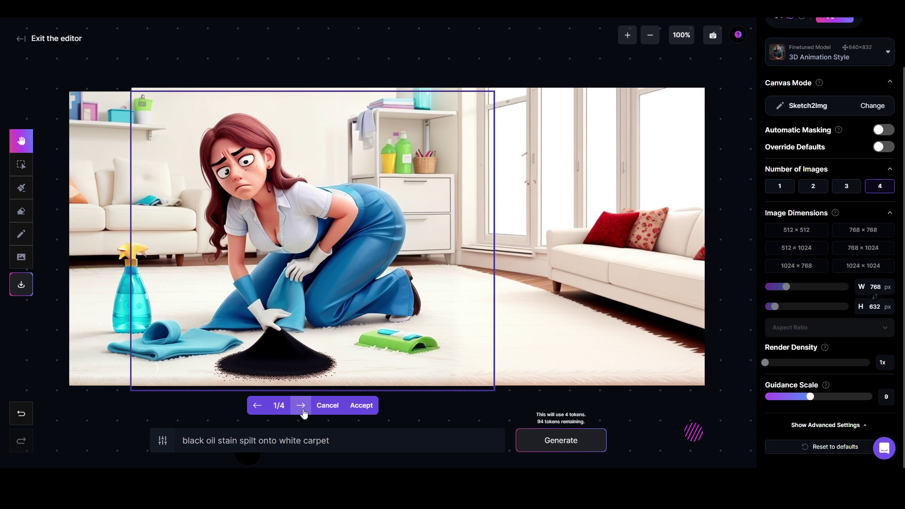
left_click(257, 406)
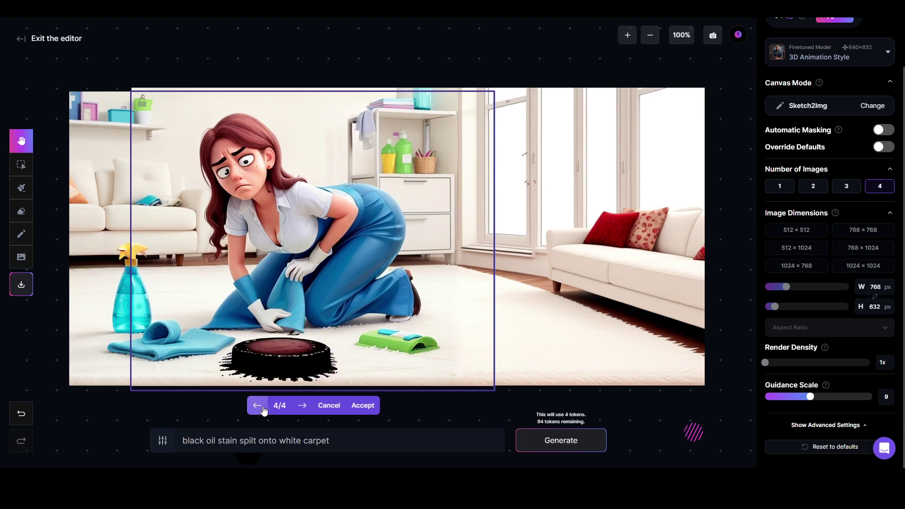
left_click(258, 409)
left_click(259, 408)
left_click(262, 409)
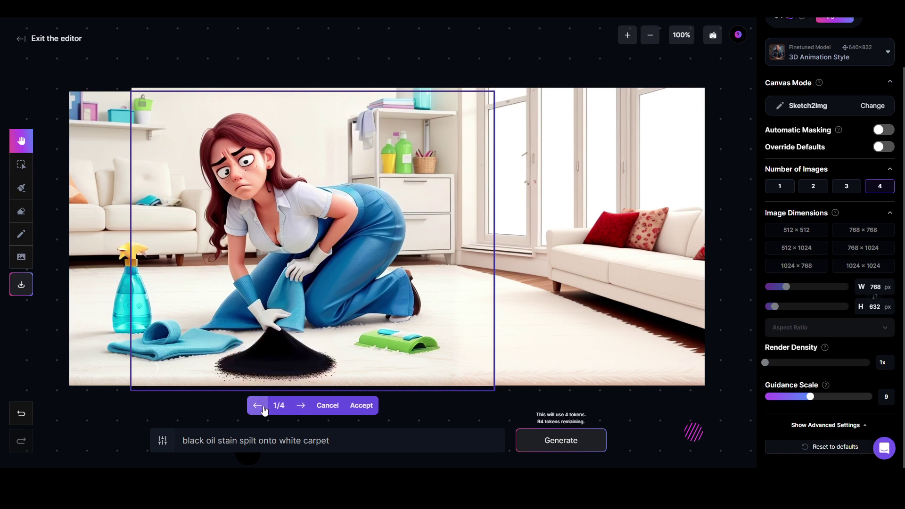
left_click(300, 408)
left_click(300, 409)
left_click(300, 408)
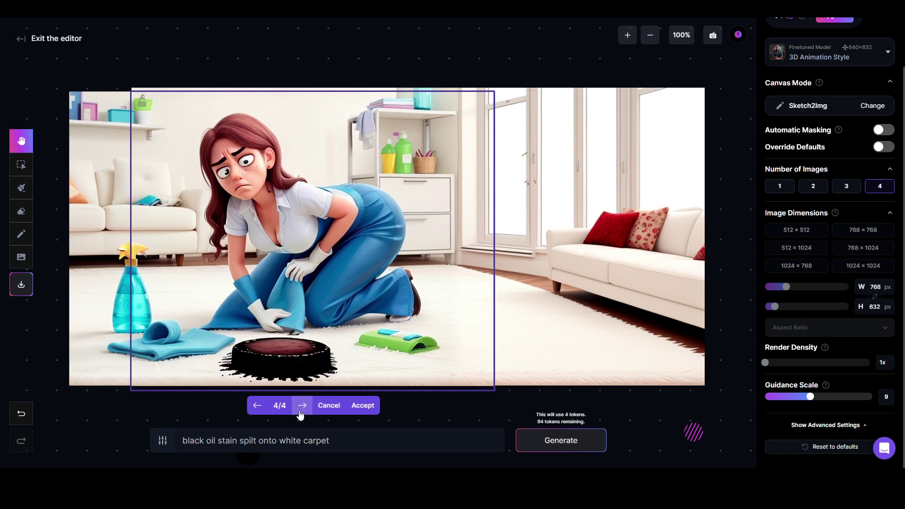
left_click(329, 412)
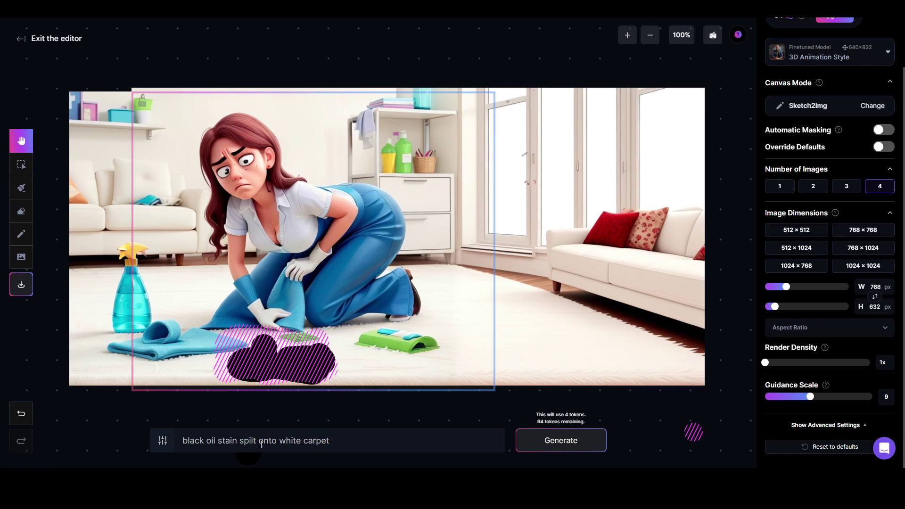
left_click_drag(279, 440, 160, 440)
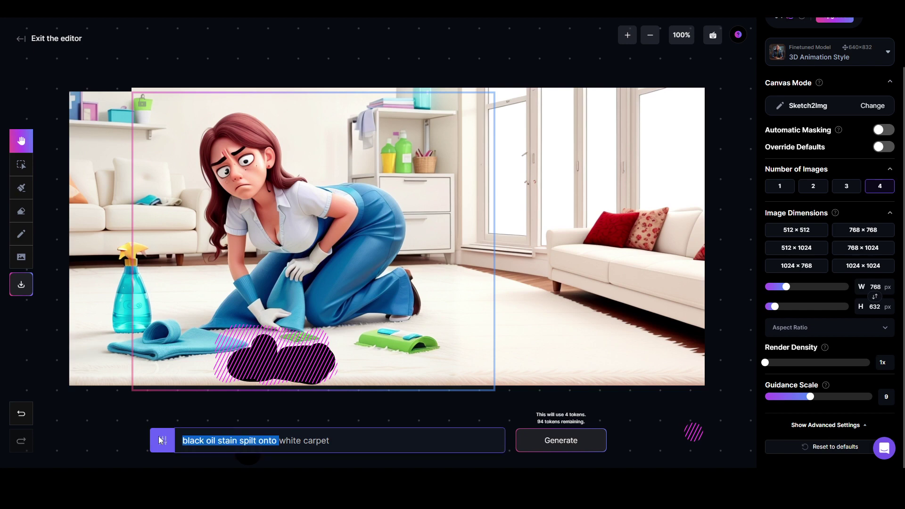
Reword the prompt to 'few black oil stains dropped onto a white carpet' and generate
type("few ")
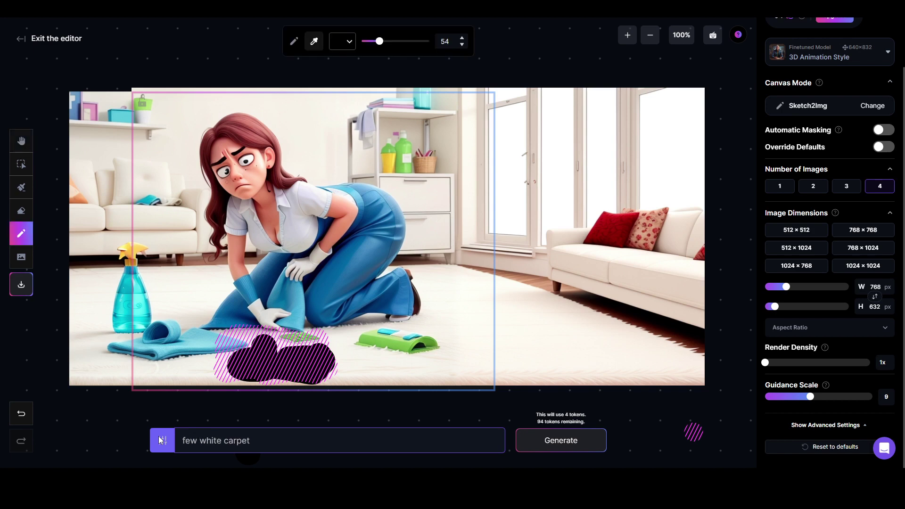
type("black oil staind")
key("BackSpace")
type("s dropped onto a")
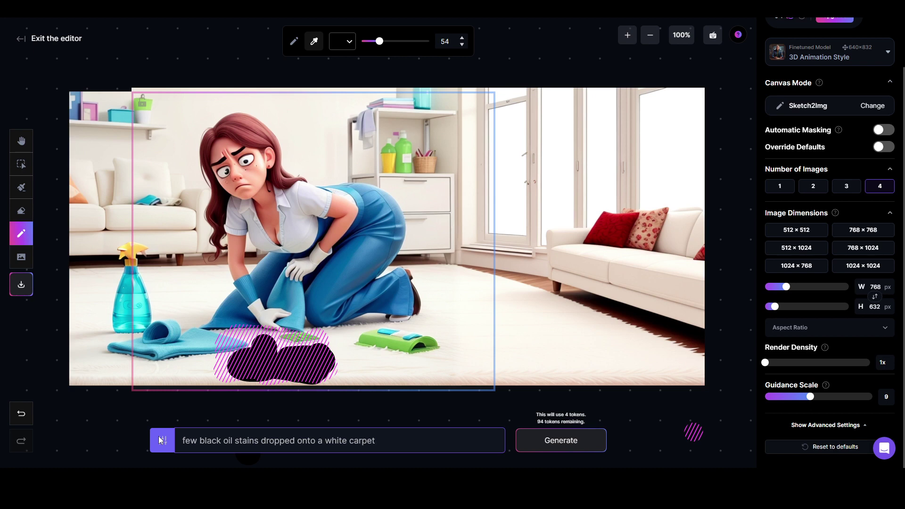
left_click(582, 446)
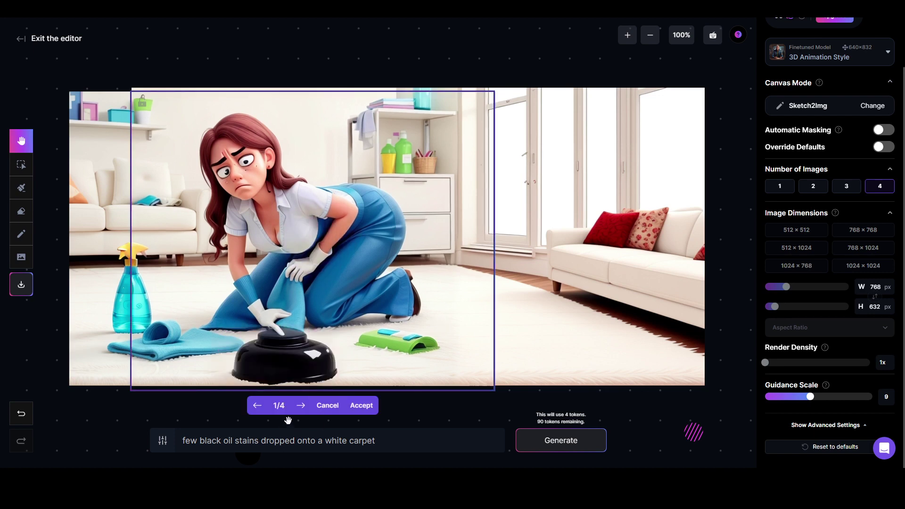
Cycle through the four new stain variants and discard them
left_click(301, 408)
left_click(300, 408)
left_click(300, 408)
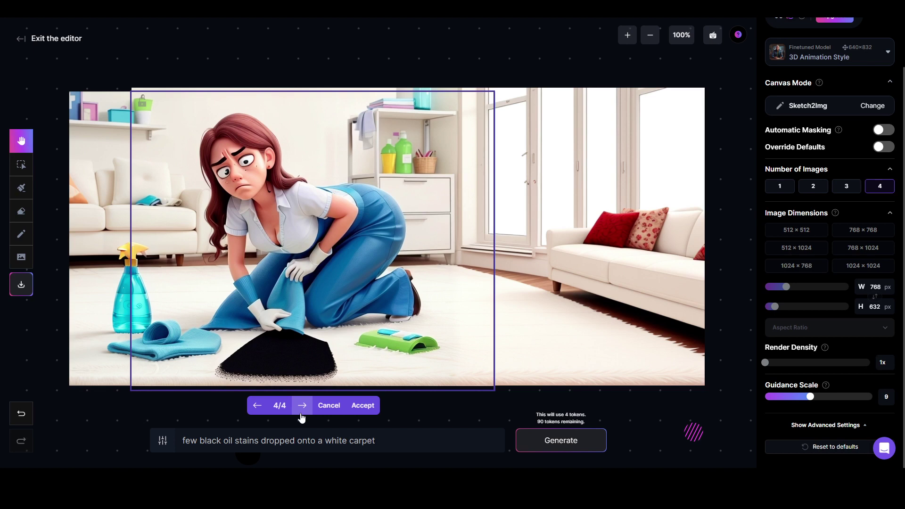
left_click(301, 406)
left_click(296, 413)
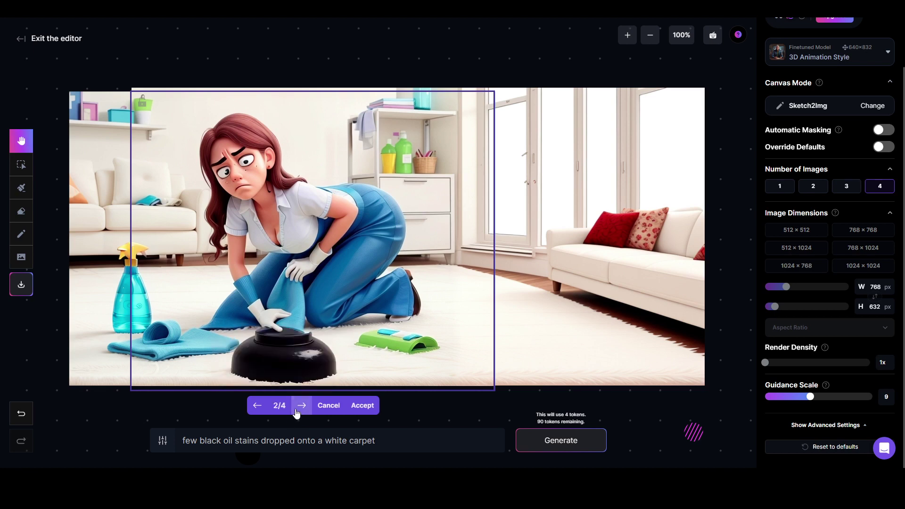
left_click(297, 412)
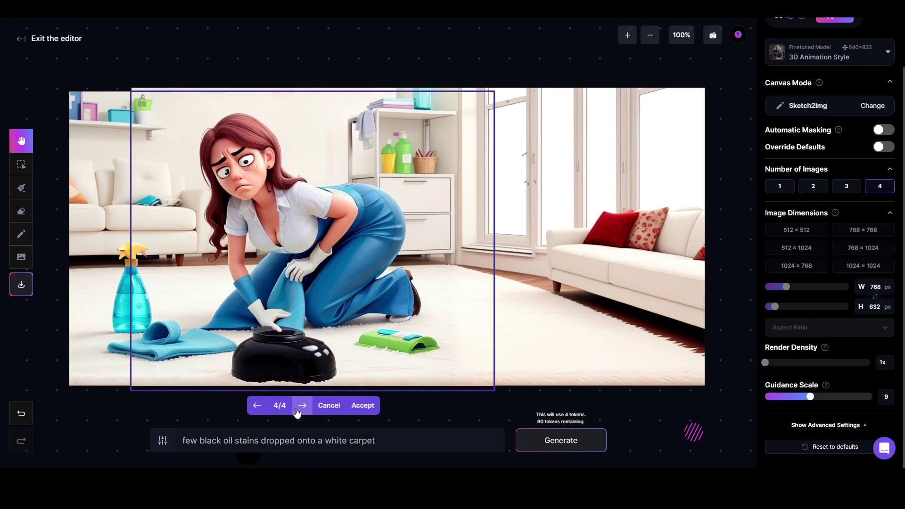
left_click(297, 413)
left_click(296, 413)
left_click(258, 406)
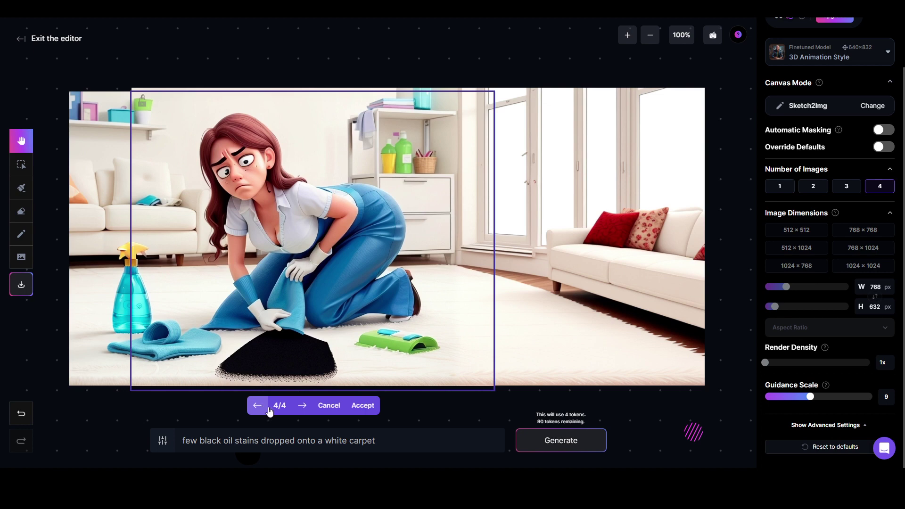
left_click(329, 407)
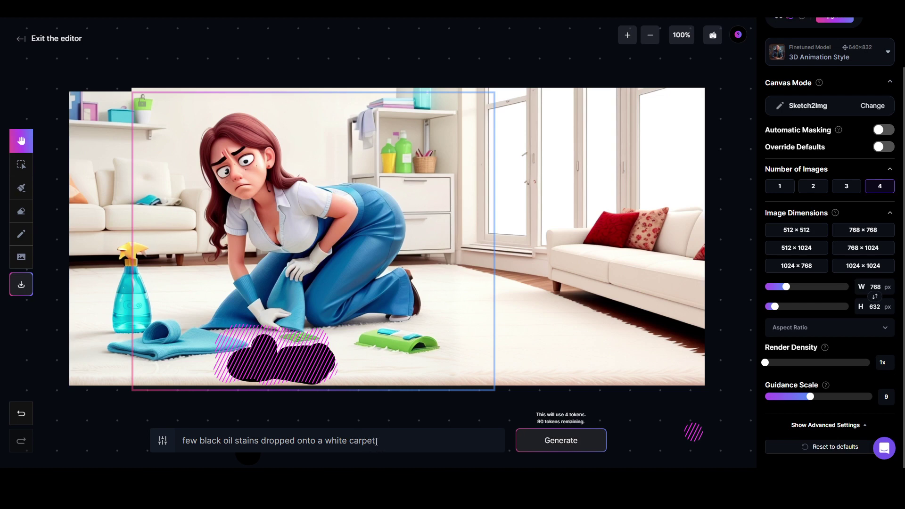
Replace the prompt with 'a black oil stain patch on a white rug' and generate
left_click_drag(377, 441, 181, 441)
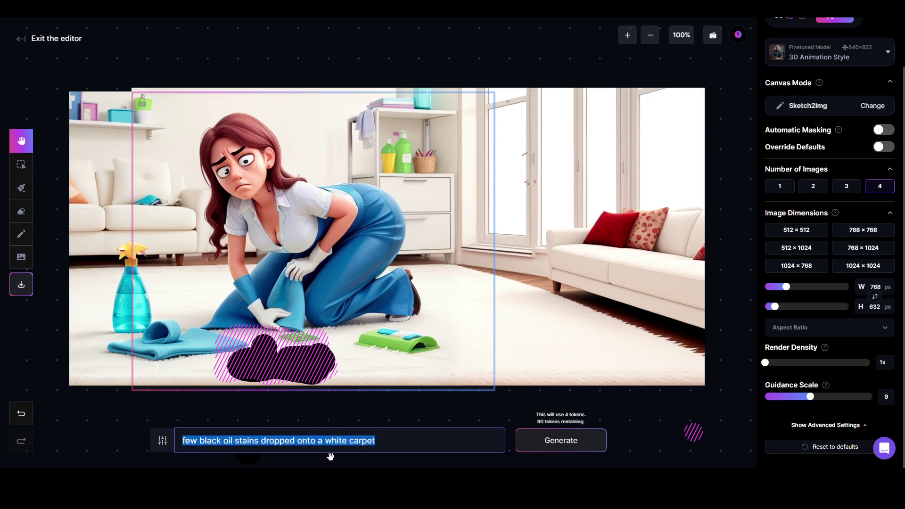
type("a ")
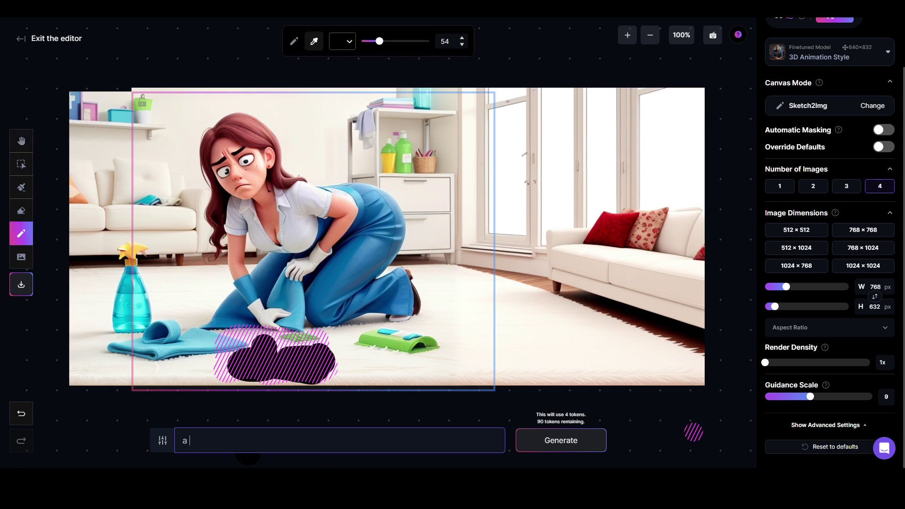
type("black oil stain patch on a")
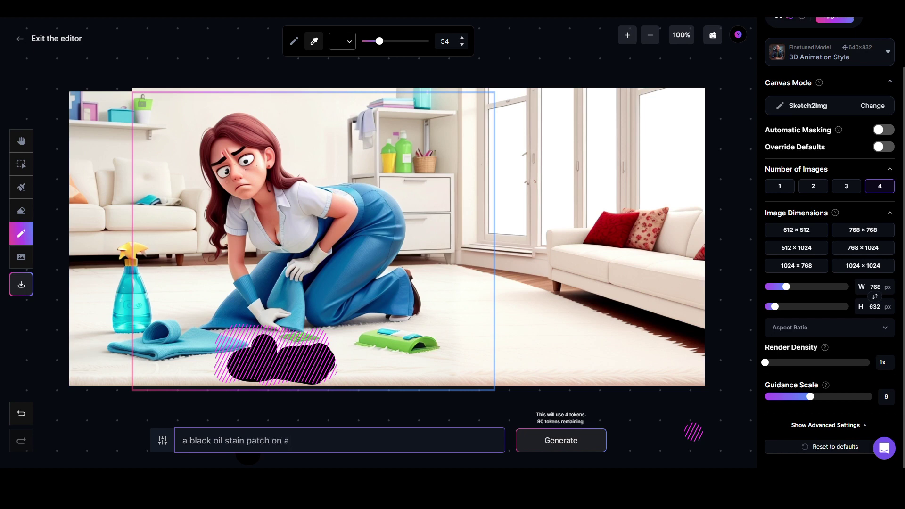
type(" white rug")
left_click(532, 435)
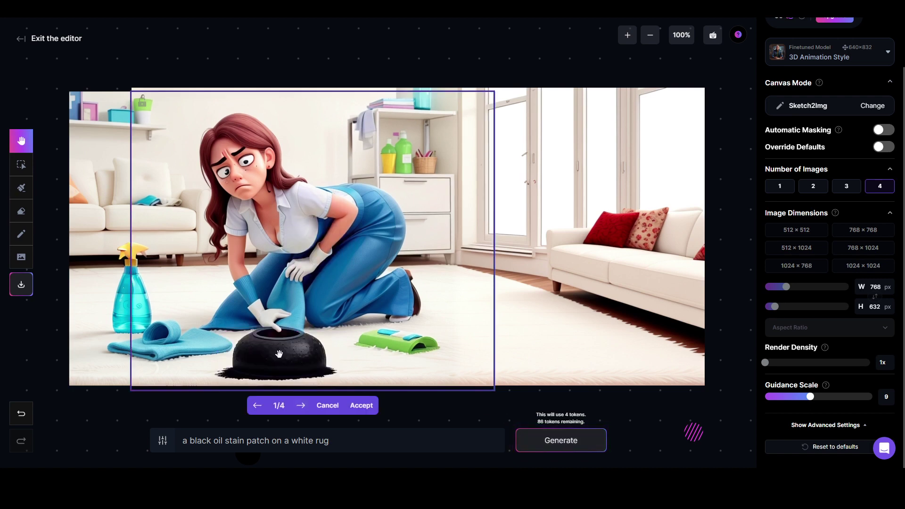
Compare the four rug-stain variants and settle on the second, a black patch, at 2/4
left_click(301, 406)
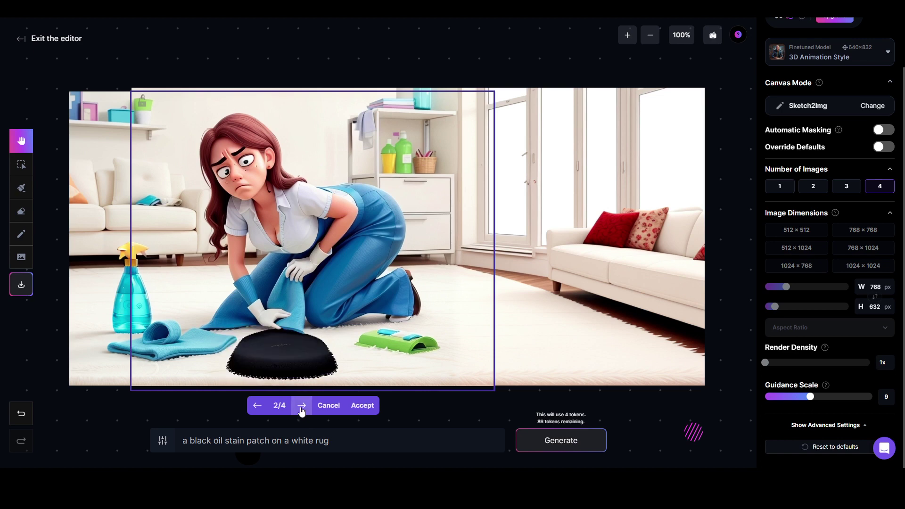
left_click(302, 407)
left_click(301, 407)
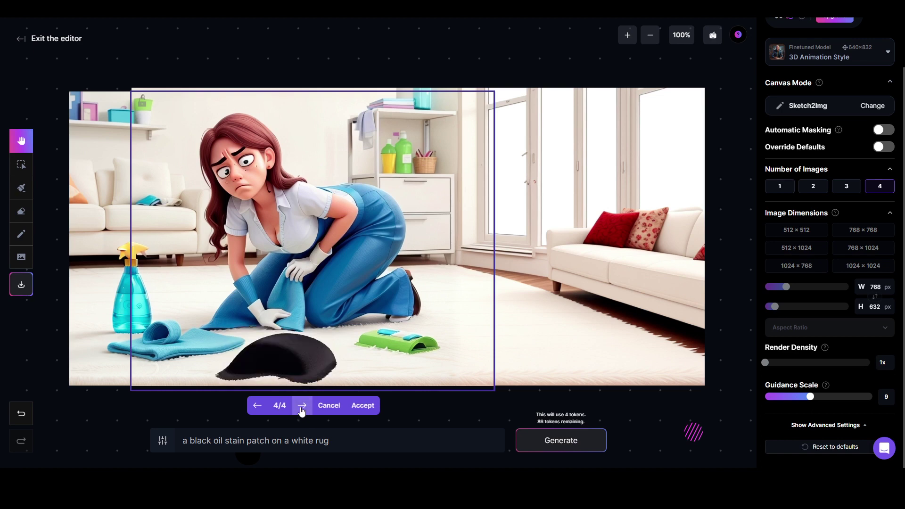
left_click(302, 410)
left_click(302, 410)
left_click(302, 410)
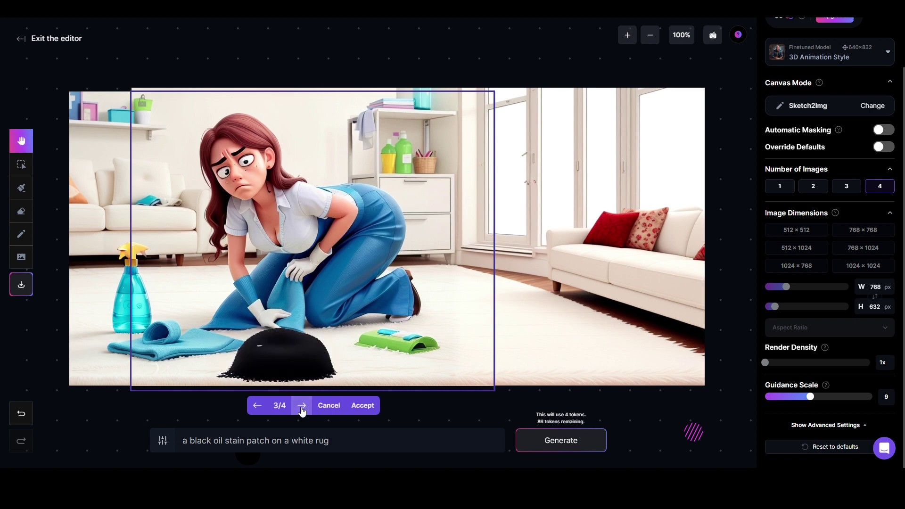
left_click(303, 410)
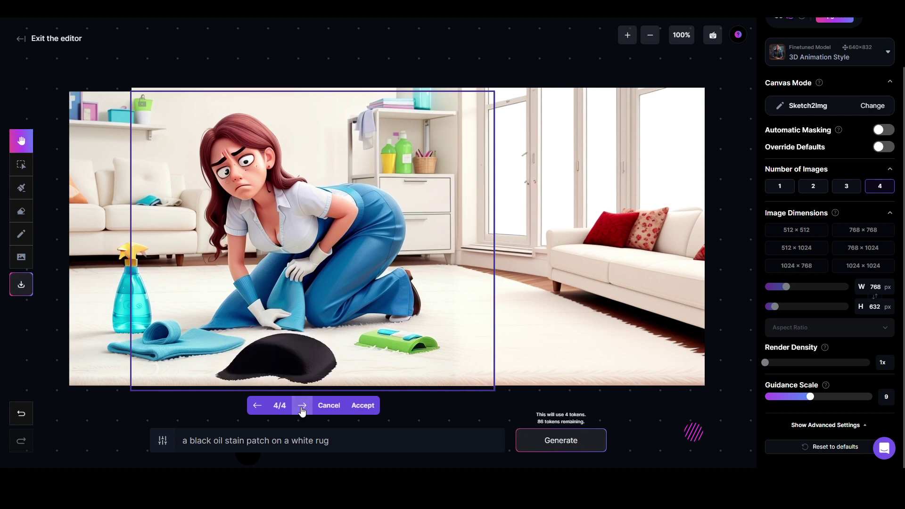
left_click(257, 408)
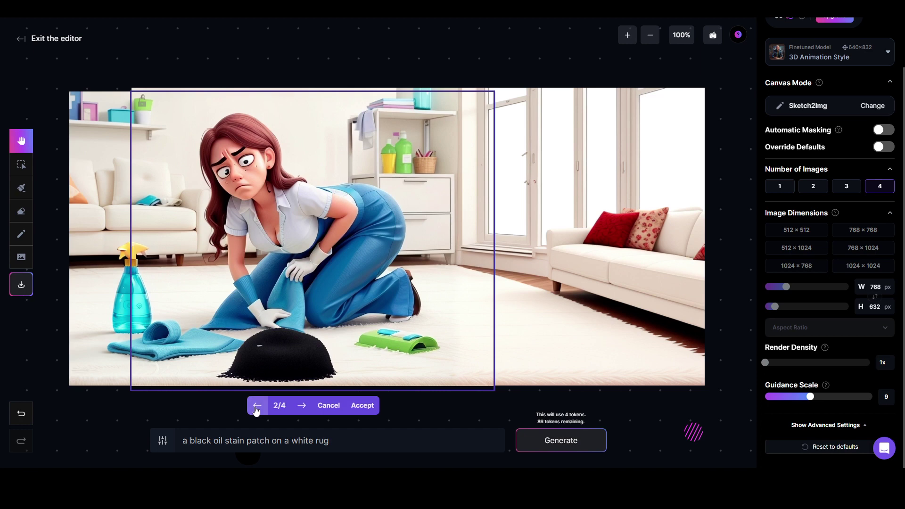
left_click(257, 408)
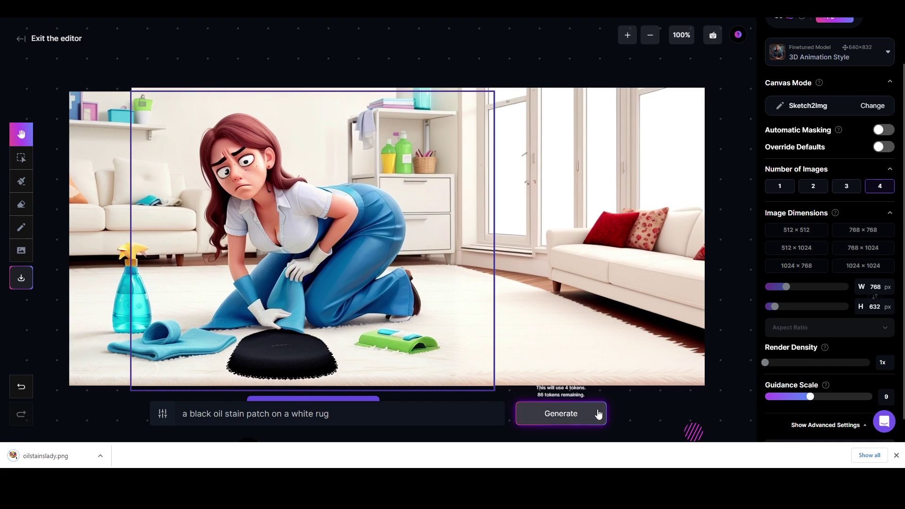
Check the keyboard shortcuts list, discard the four stain-patch variants, and open the model list
scroll(634, 389, "down", 6)
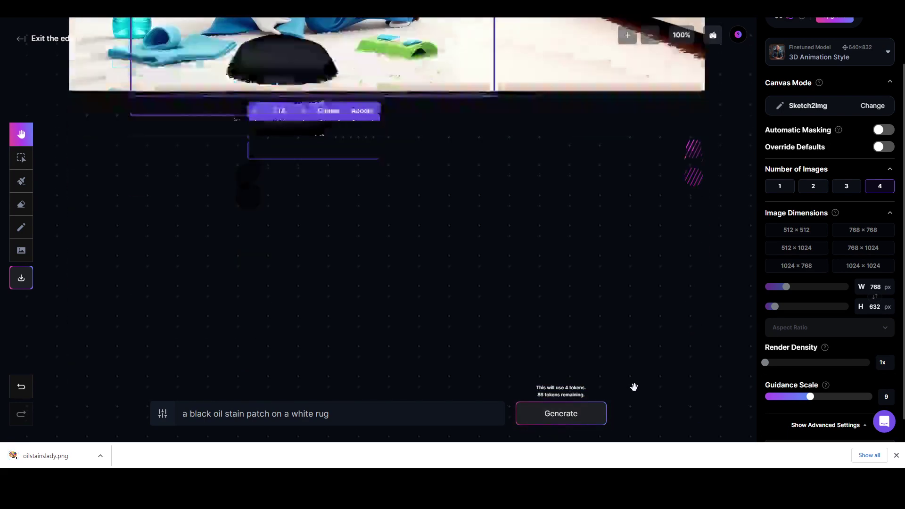
scroll(634, 386, "up", 6)
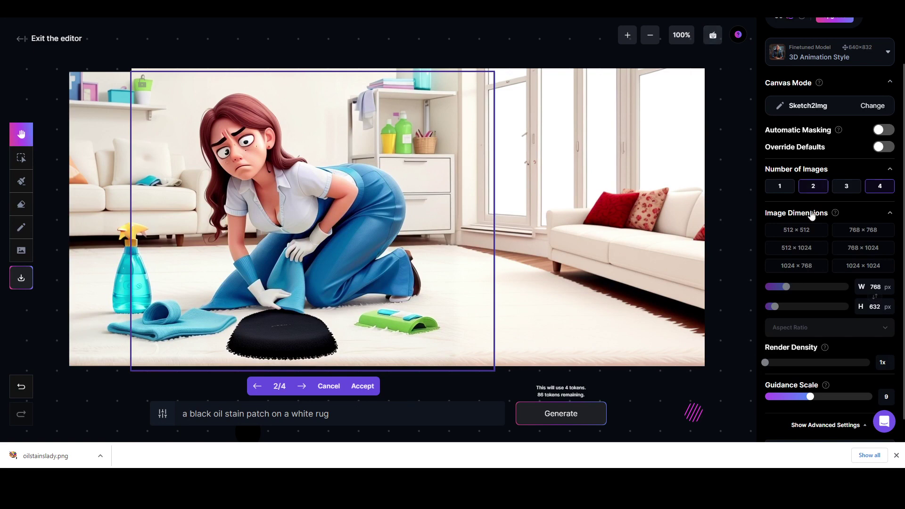
scroll(813, 219, "up", 3)
scroll(815, 304, "down", 2)
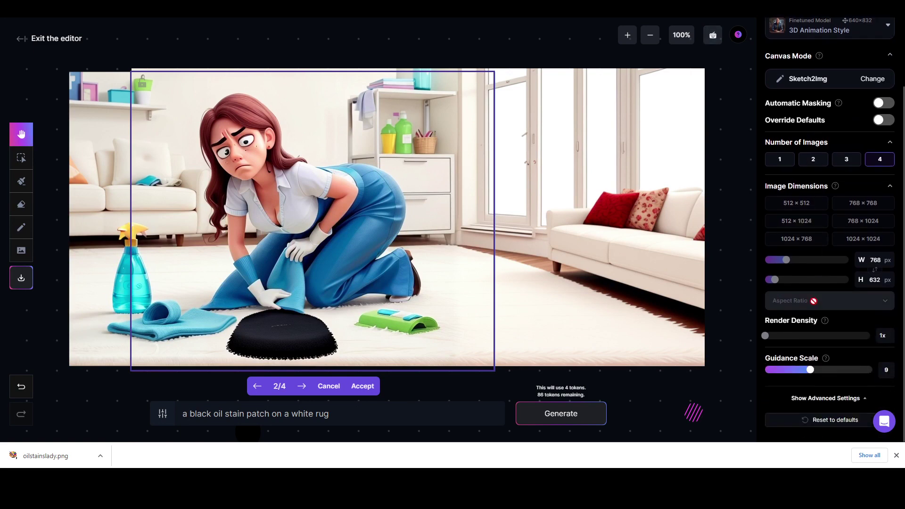
scroll(810, 283, "up", 3)
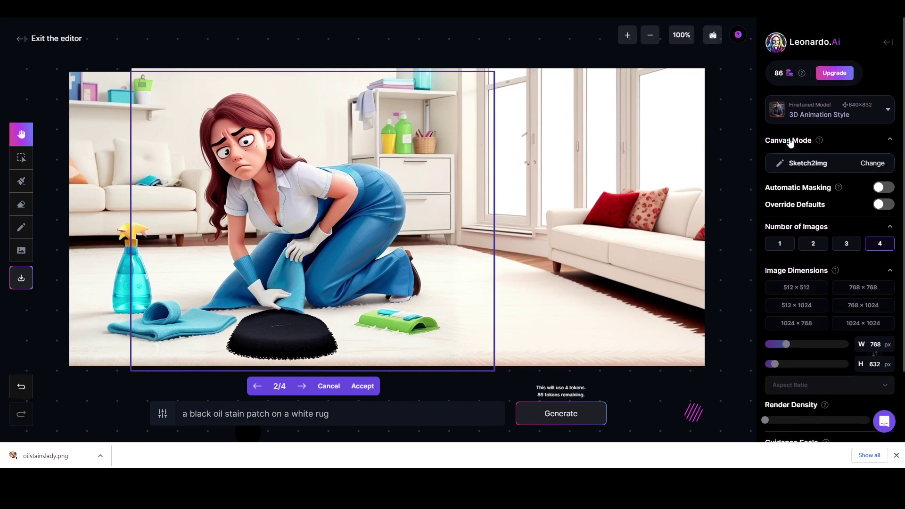
left_click(713, 35)
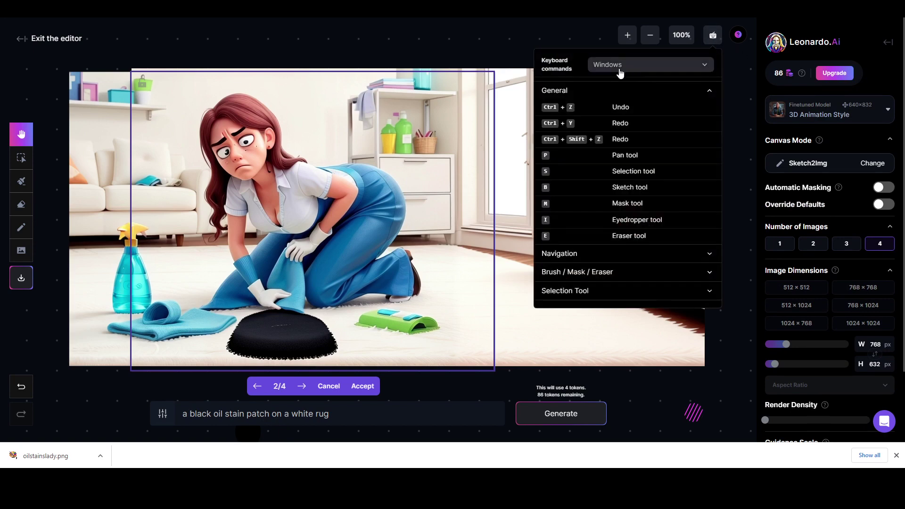
left_click(507, 49)
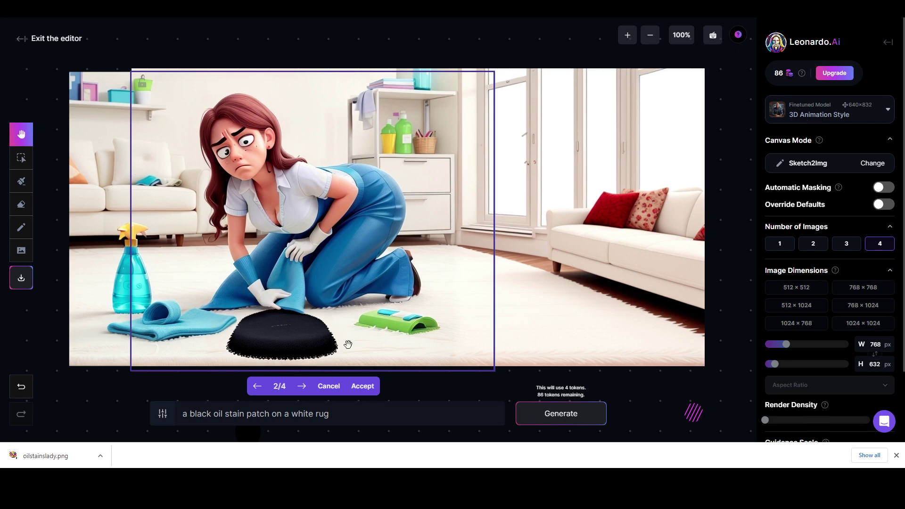
left_click(328, 386)
left_click(842, 111)
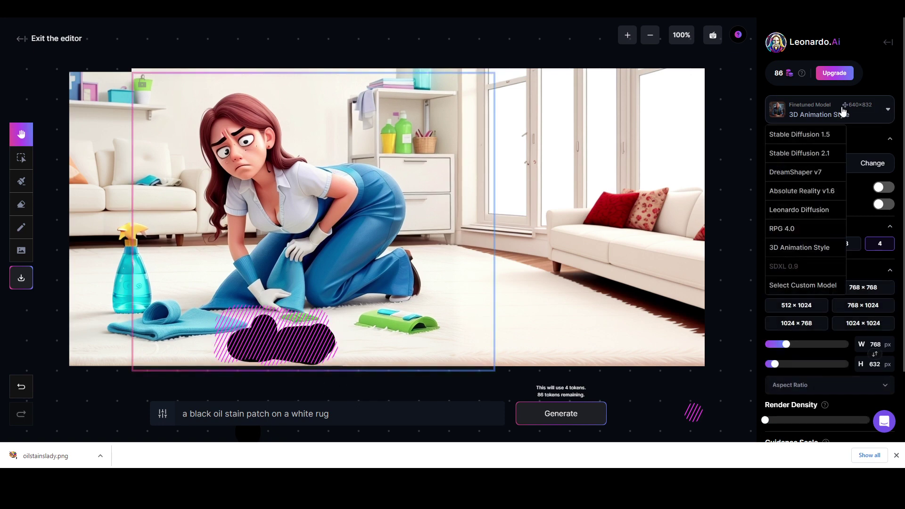
Switch the model to Absolute Reality v1.6 and generate four new stain variants
left_click(801, 194)
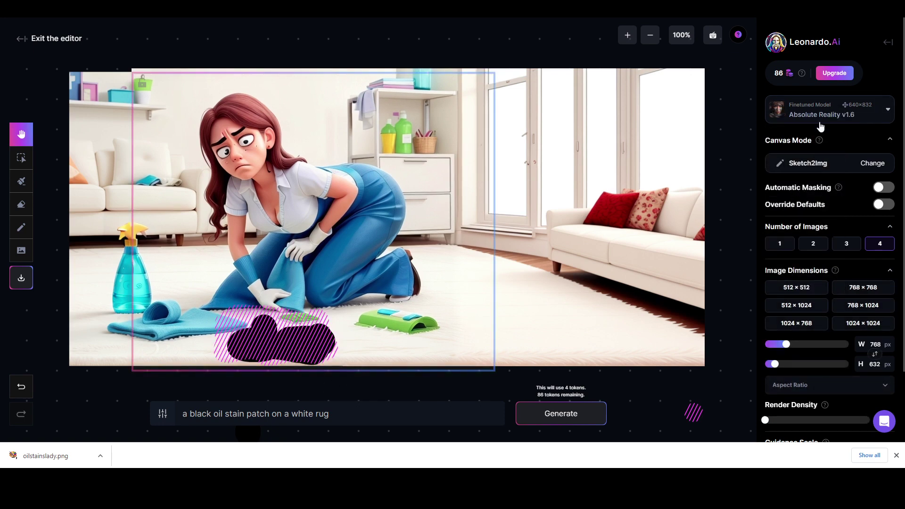
left_click(537, 416)
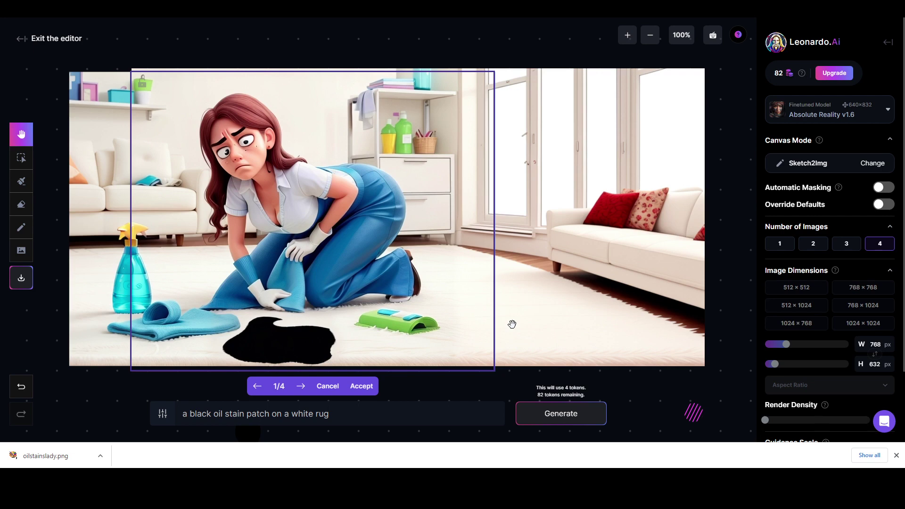
left_click(300, 386)
Compare the new stain variants and settle on the third (3/4)
left_click(300, 385)
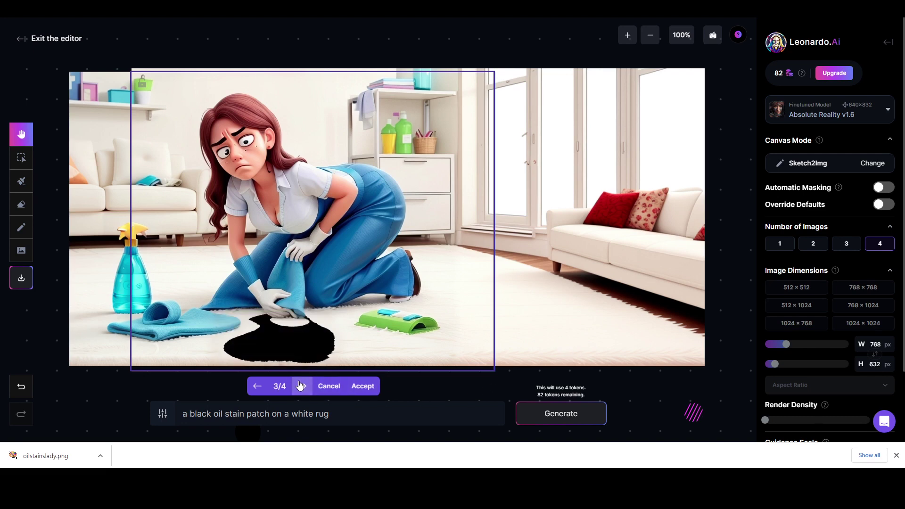
left_click(300, 385)
left_click(262, 387)
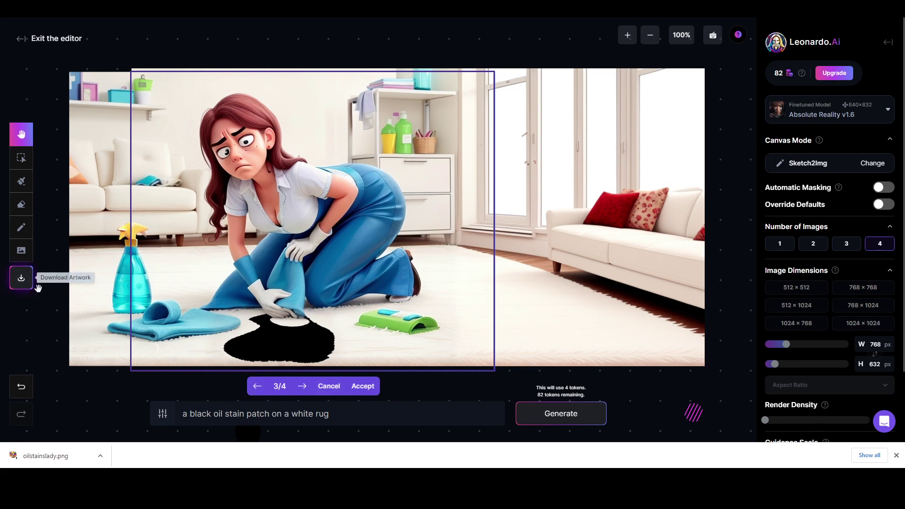
left_click(338, 416)
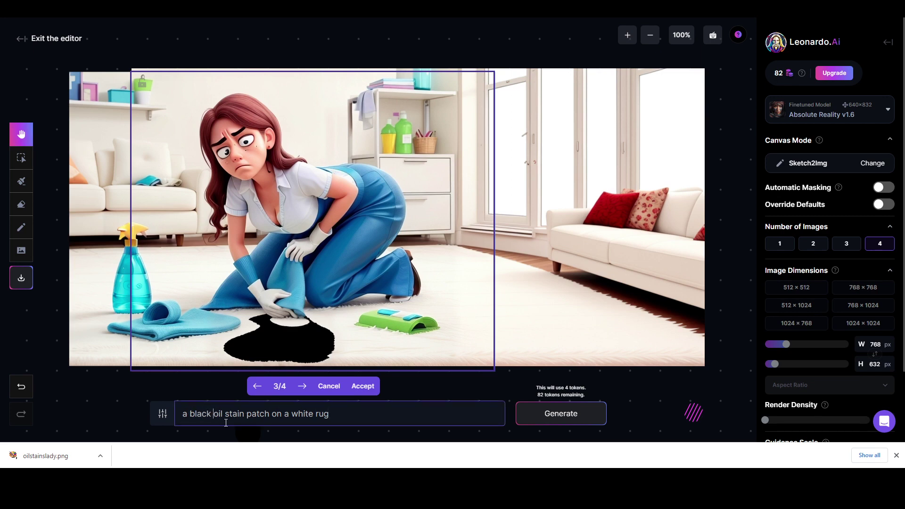
Reword the prompt to 'a black semi transparent oil stain patch on a white rug' and regenerate
type("semi tran")
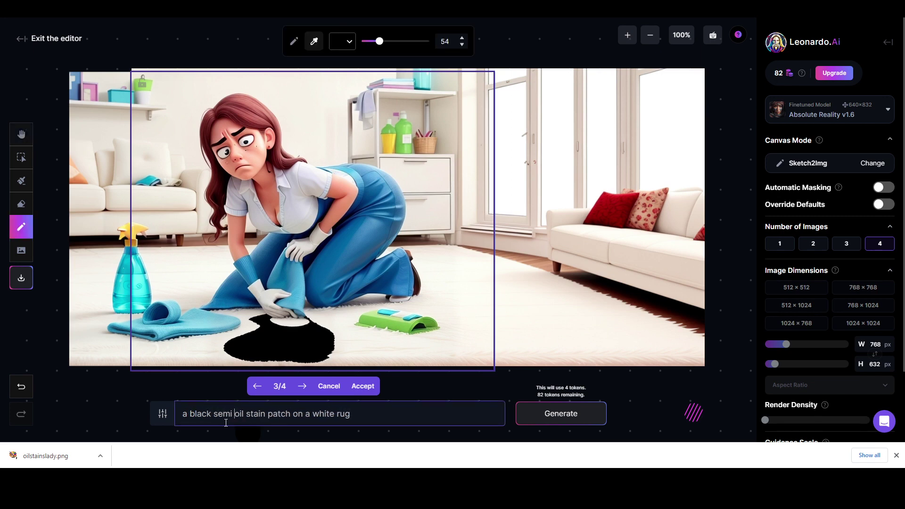
type("sparent")
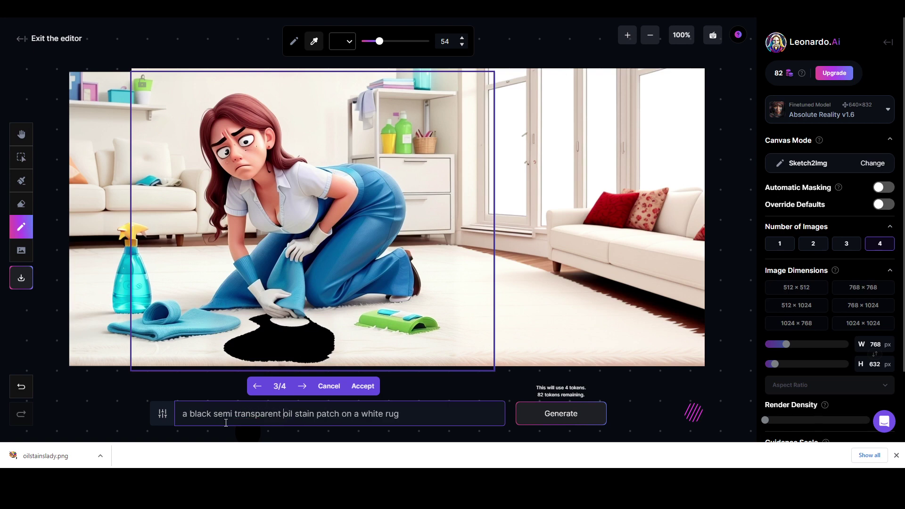
left_click(329, 386)
left_click(565, 413)
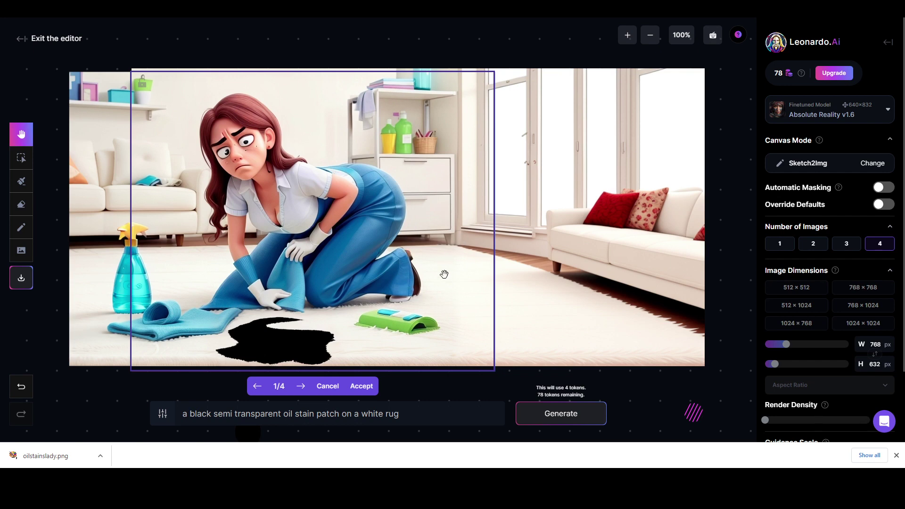
Cycle through the four semi-transparent stain variants, ending on the irregular black puddle (4/4)
left_click(301, 386)
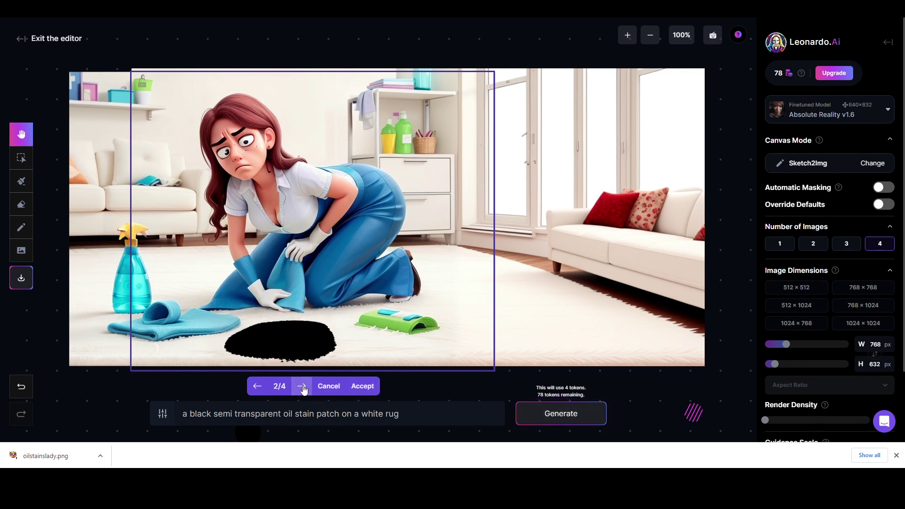
left_click(302, 387)
left_click(303, 387)
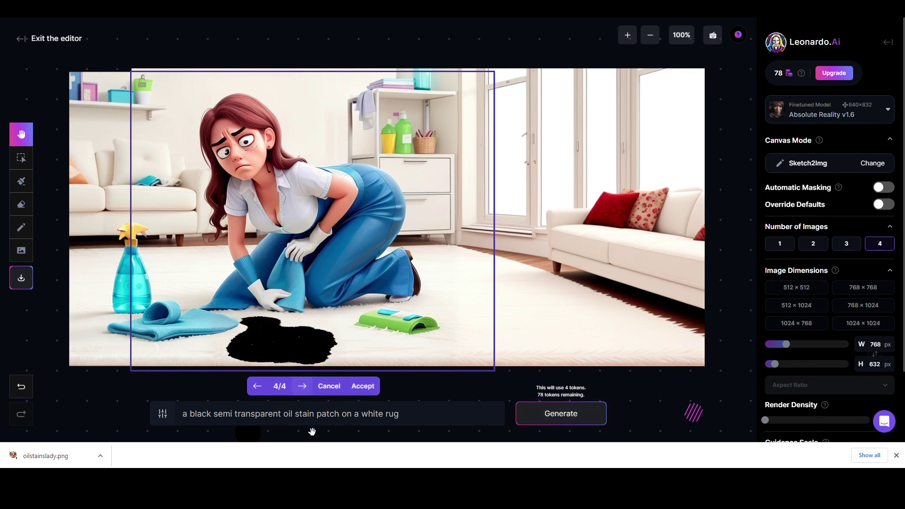
left_click(257, 387)
left_click(258, 387)
left_click(258, 388)
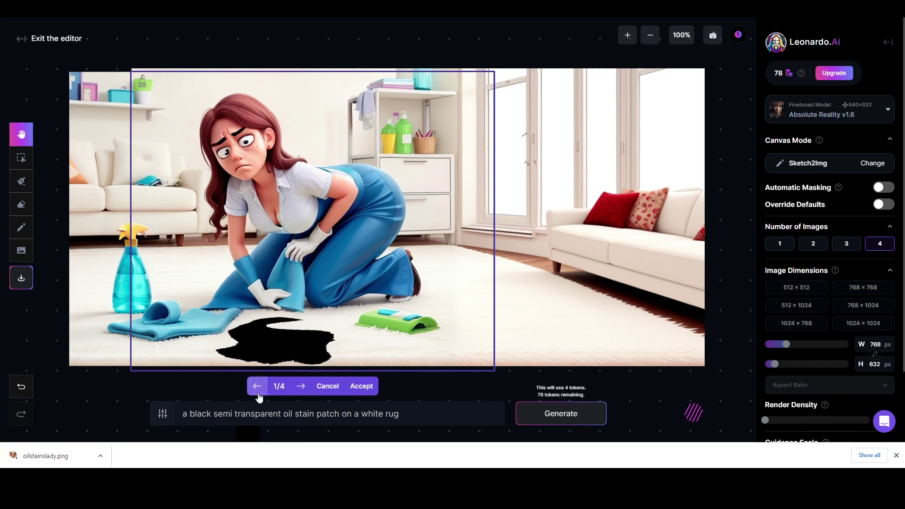
left_click(301, 386)
left_click(301, 386)
left_click(301, 387)
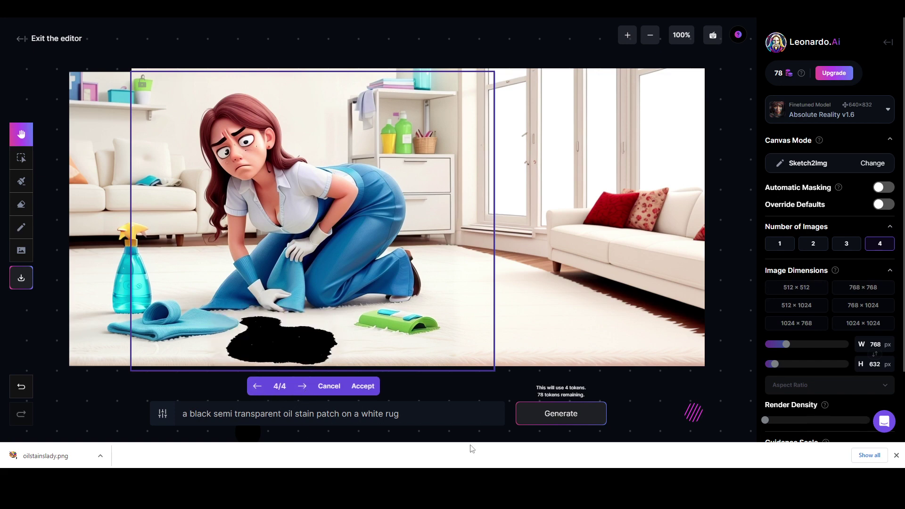